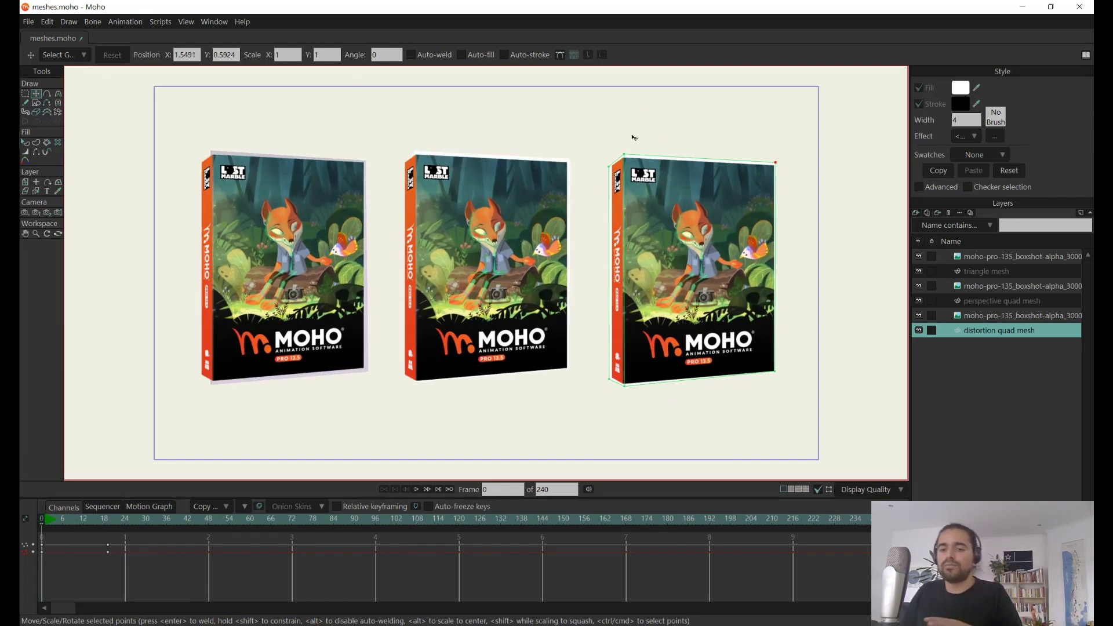
Step: Hide the box image paired with the perspective quad mesh layer and select all four corner points of that mesh
click(1003, 302)
click(920, 286)
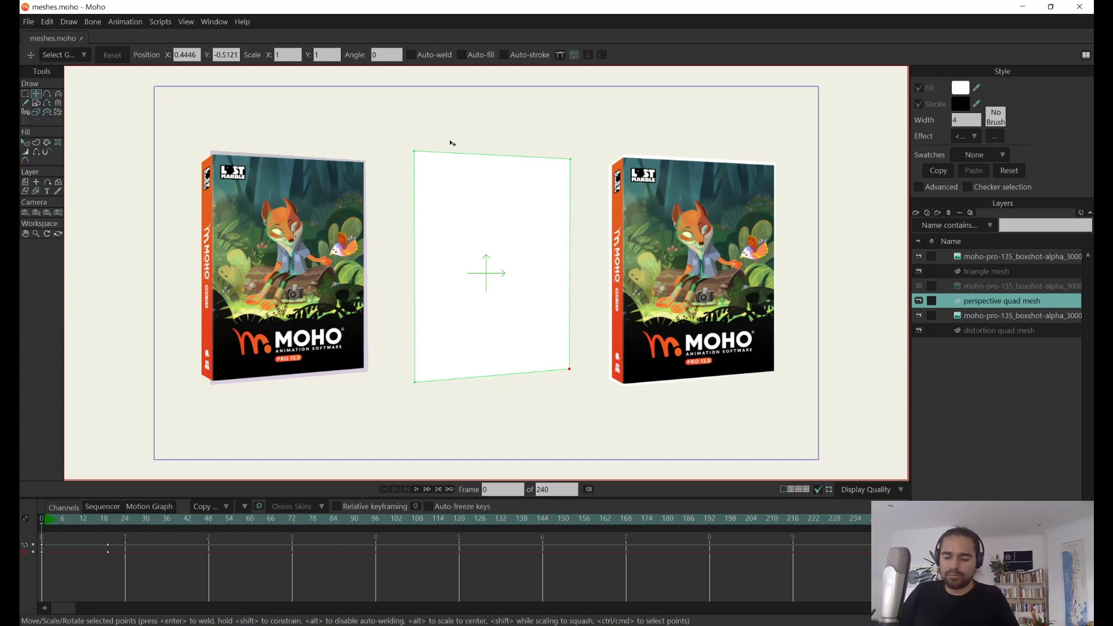
key(g)
mouse_move(469, 128)
mouse_down()
mouse_move(367, 227)
mouse_move(519, 417)
mouse_move(586, 150)
mouse_move(530, 95)
mouse_up()
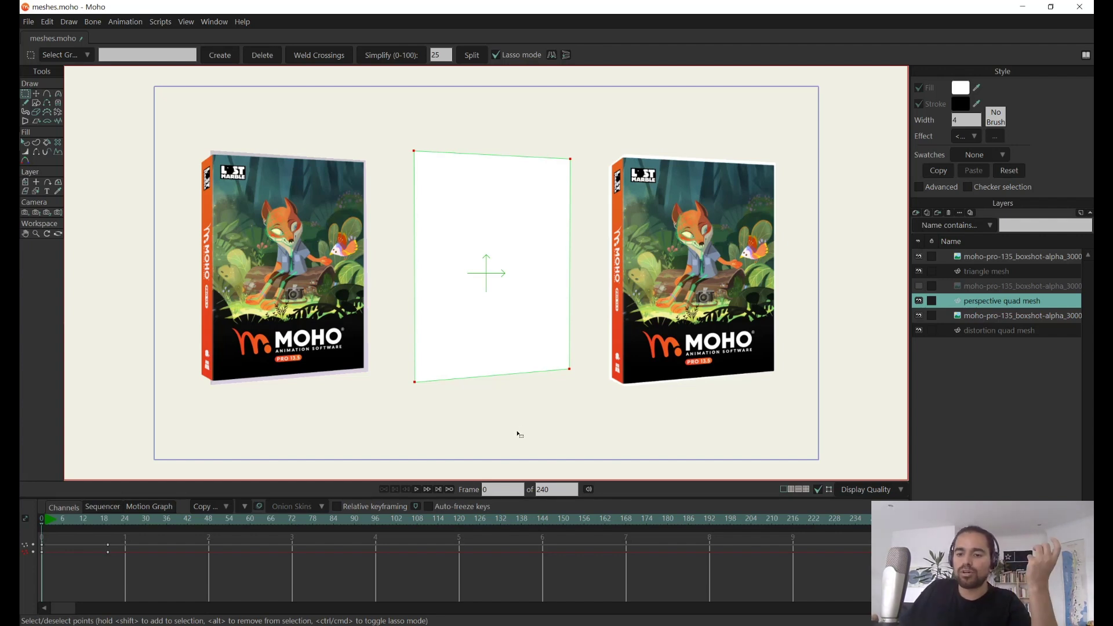
Step: Hide the box image paired with the distortion quad mesh and make that mesh layer active for point selection
click(977, 317)
click(919, 316)
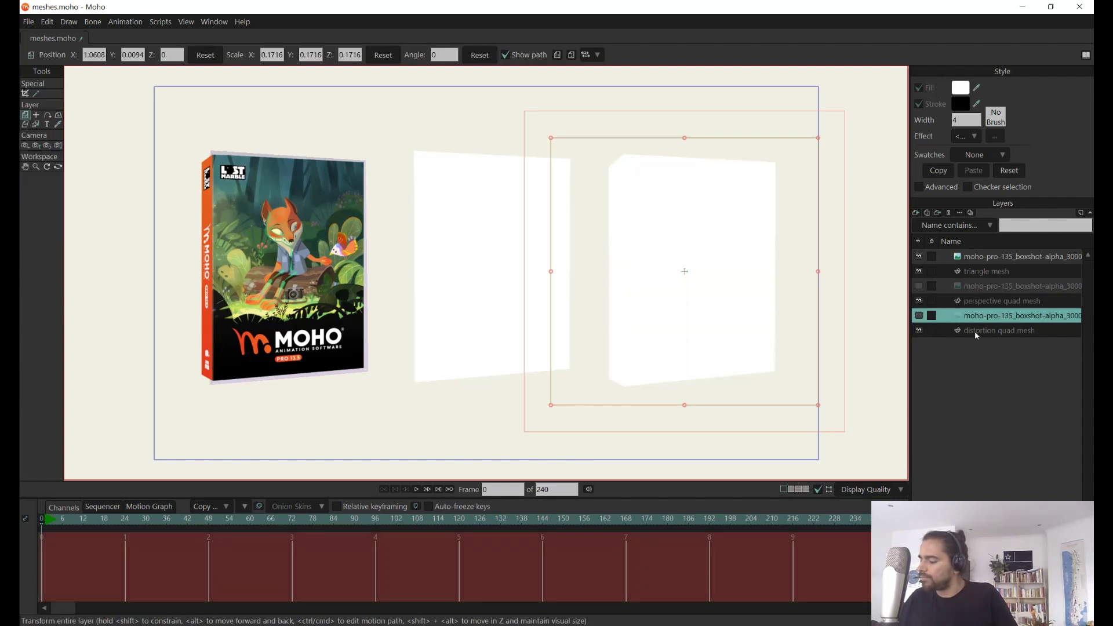
click(974, 330)
drag(834, 286, 584, 301)
key(g)
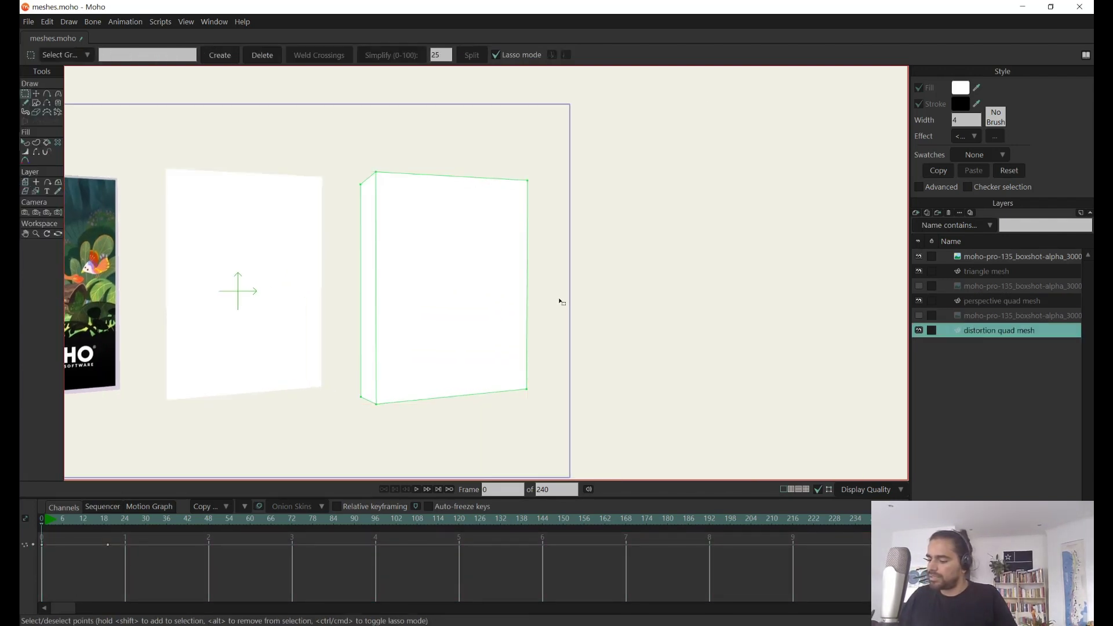
Step: Move the upper and lower points of the distortion quad mesh's dividing edge to the right and outward, widening the side face
scroll(567, 303, up, 2)
key(t)
drag(340, 153, 352, 148)
drag(337, 422, 376, 444)
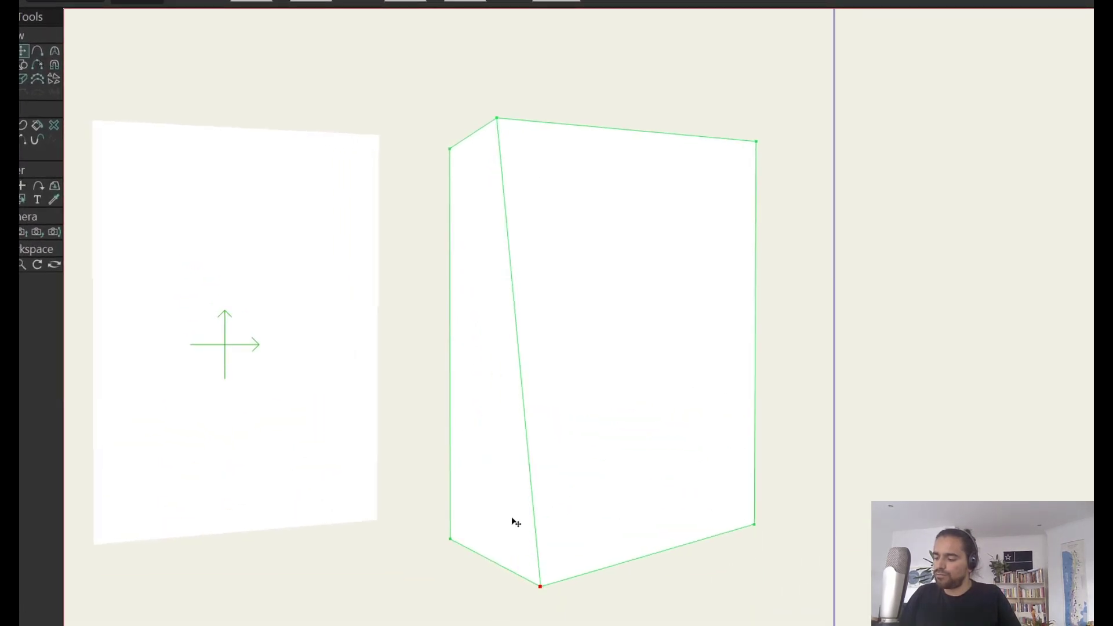
drag(512, 518, 502, 508)
drag(499, 207, 517, 187)
drag(549, 145, 552, 121)
drag(538, 555, 540, 566)
Step: Select the front and side faces of the distortion quad mesh in turn and raise the top point of their shared edge
key(q)
click(667, 336)
click(493, 290)
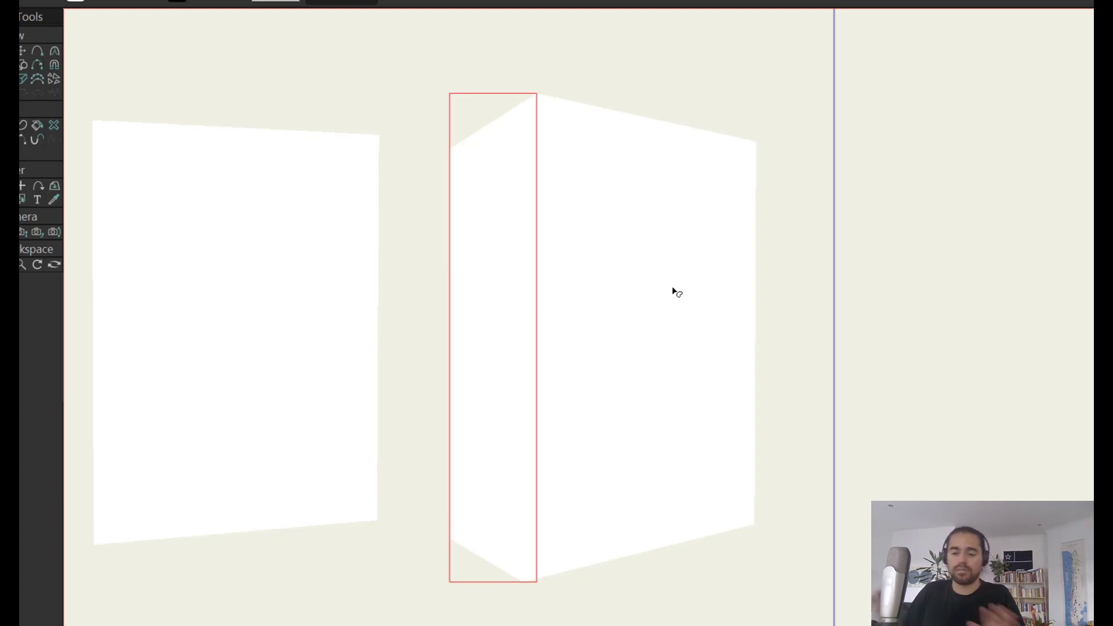
key(t)
drag(552, 122, 525, 89)
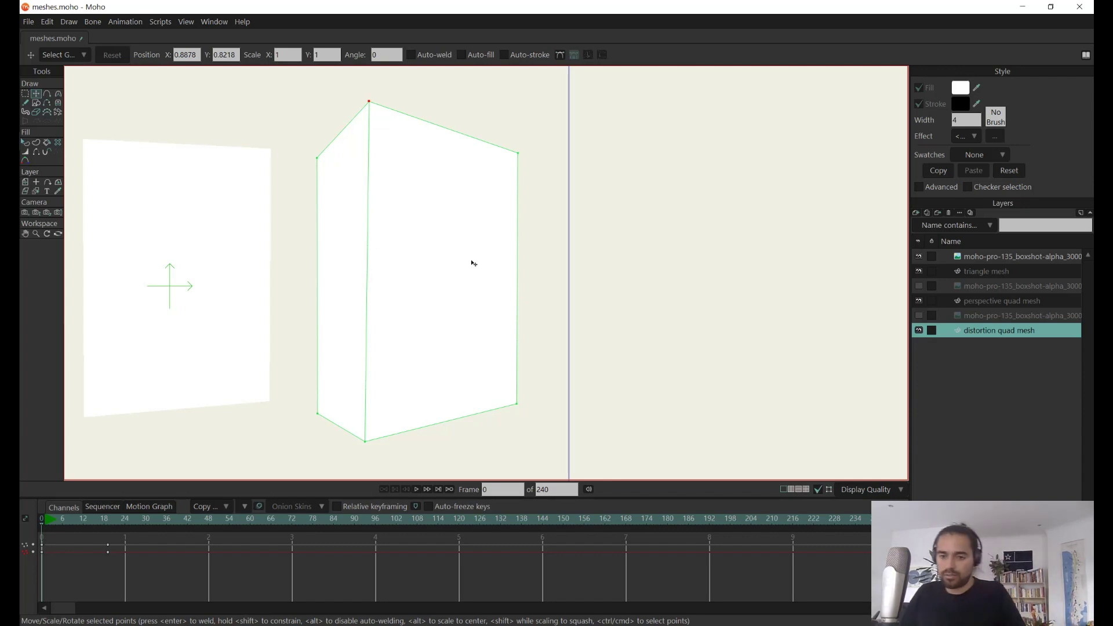
Step: Start a new document for the fox head image head.png
drag(479, 314, 514, 278)
scroll(481, 318, down, 2)
drag(603, 310, 636, 318)
mouse_move(427, 313)
mouse_down()
mouse_move(544, 294)
mouse_move(619, 313)
mouse_up()
scroll(484, 296, down, 2)
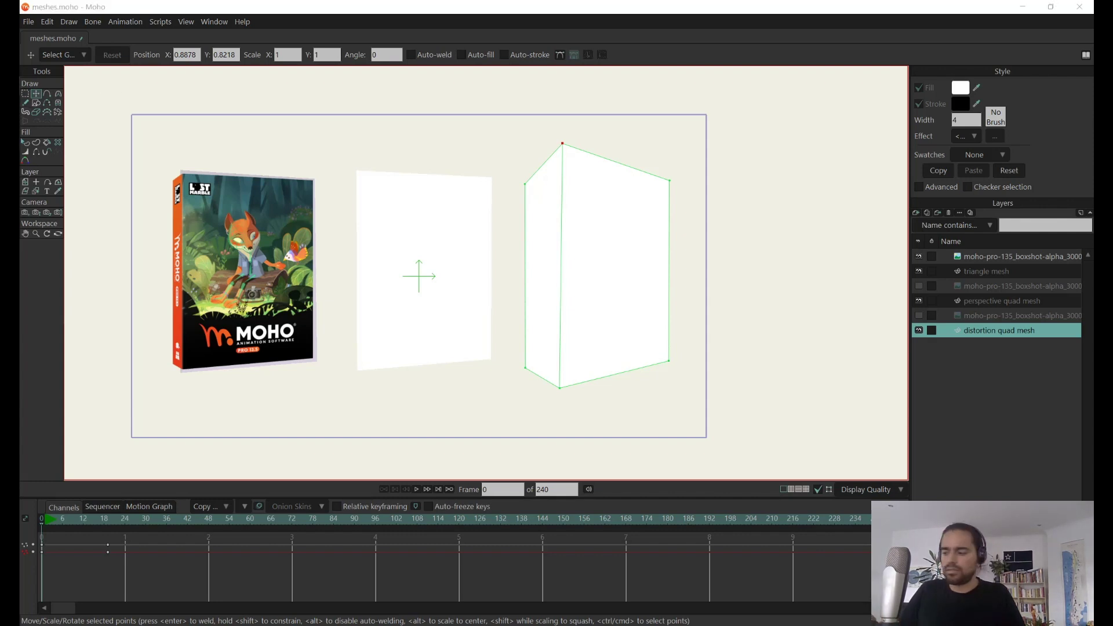
click(518, 35)
key(ctrl+n)
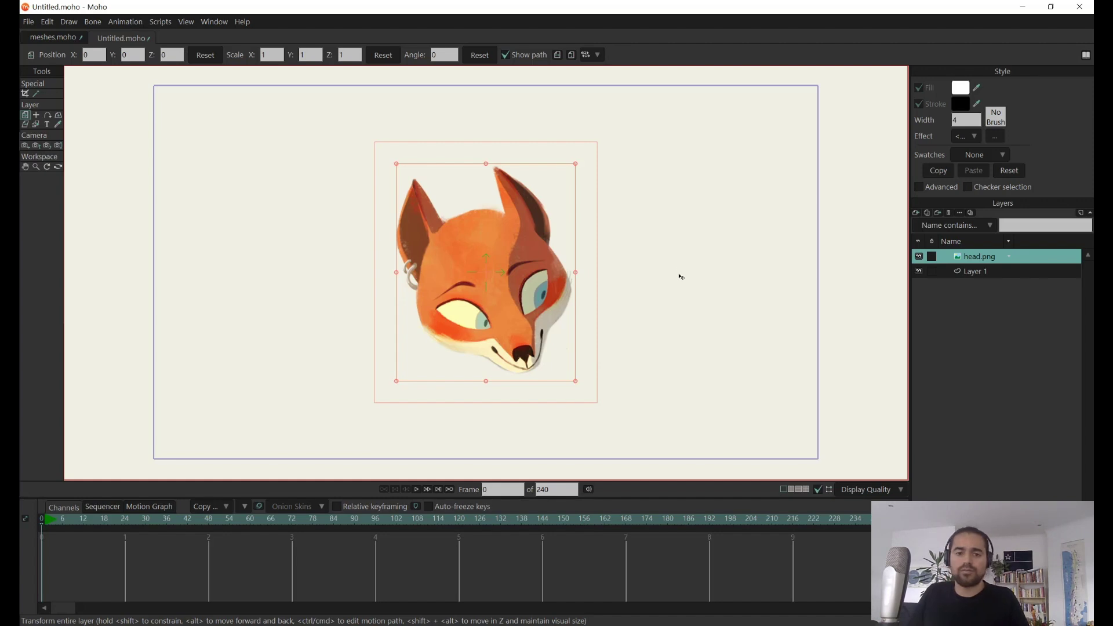
Step: Add a vector layer above head.png and name it mesh
drag(675, 268, 653, 268)
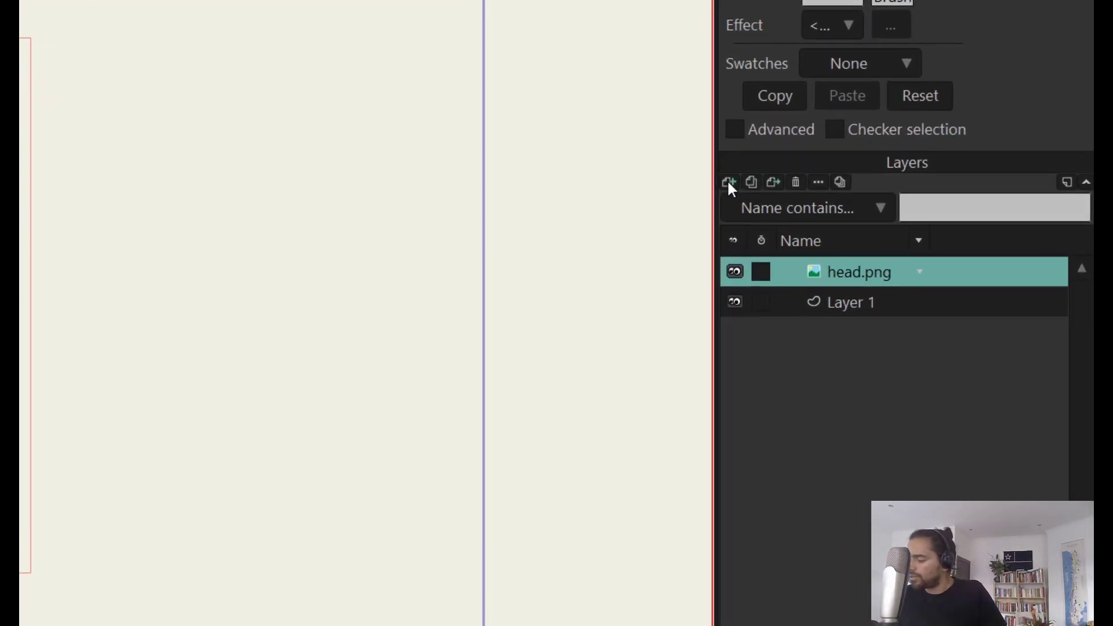
click(917, 213)
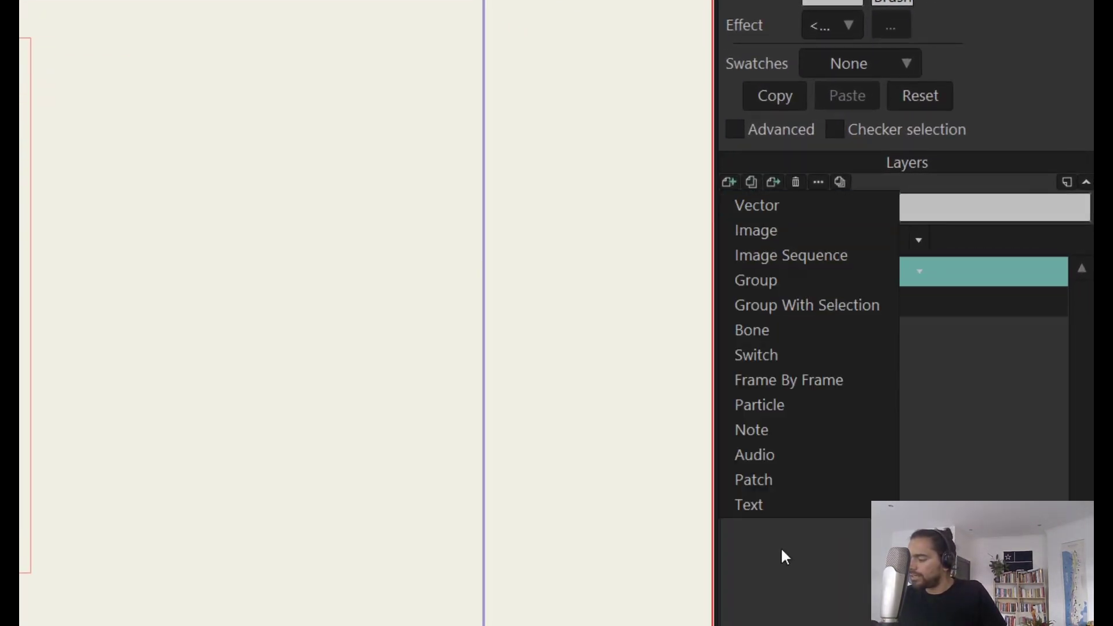
click(771, 207)
text(mesh)
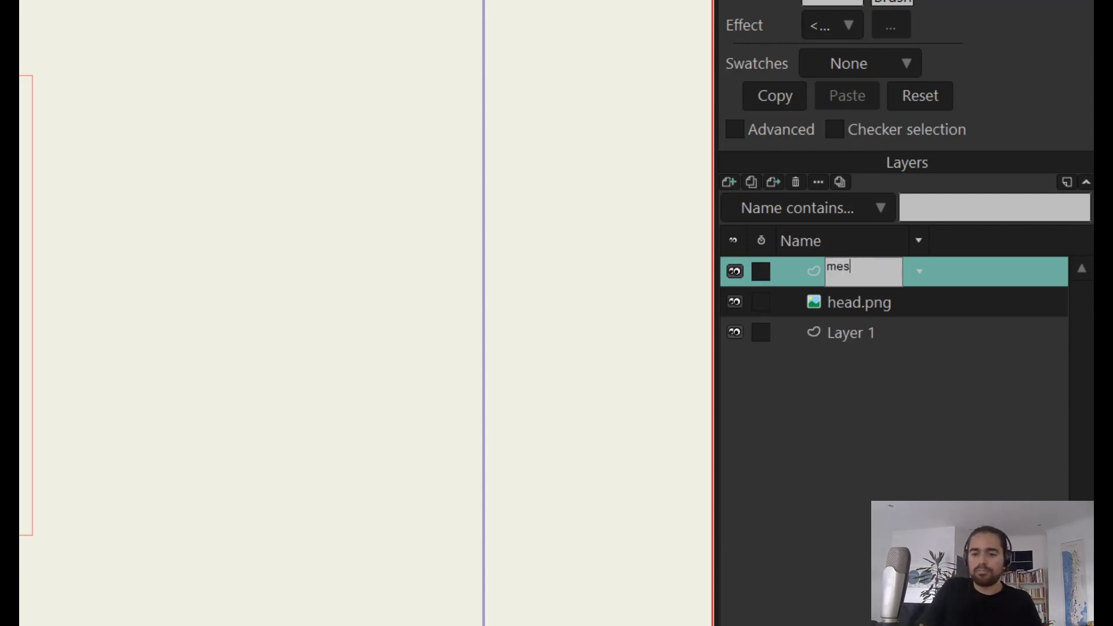
key(Return)
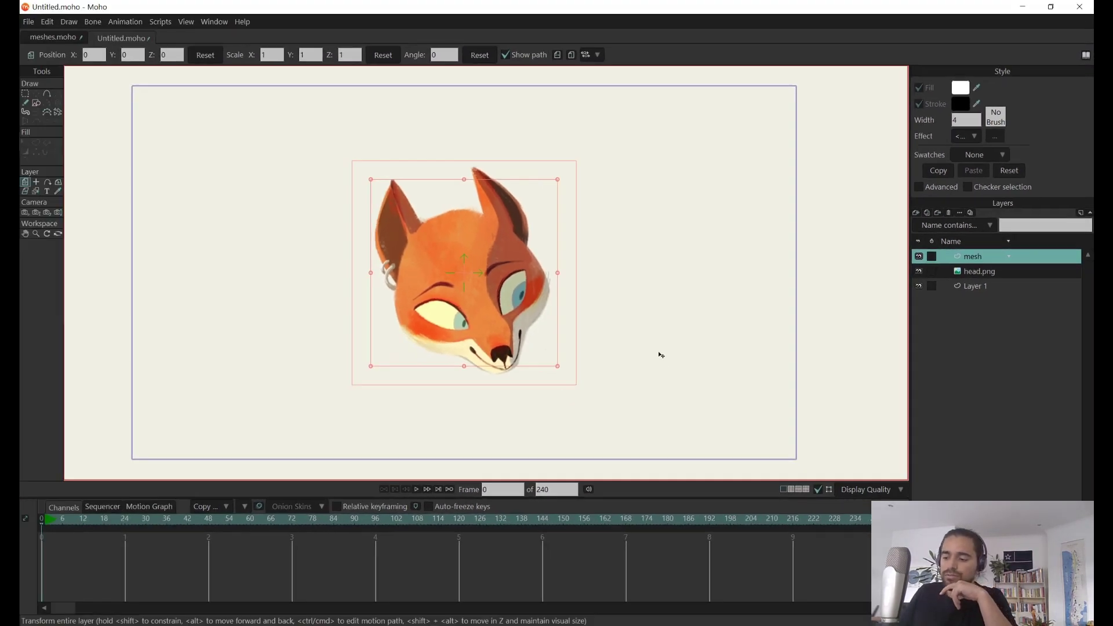
Step: Activate the Add Point tool for the mesh layer and examine the fox head's ears, cheeks and muzzle
click(47, 94)
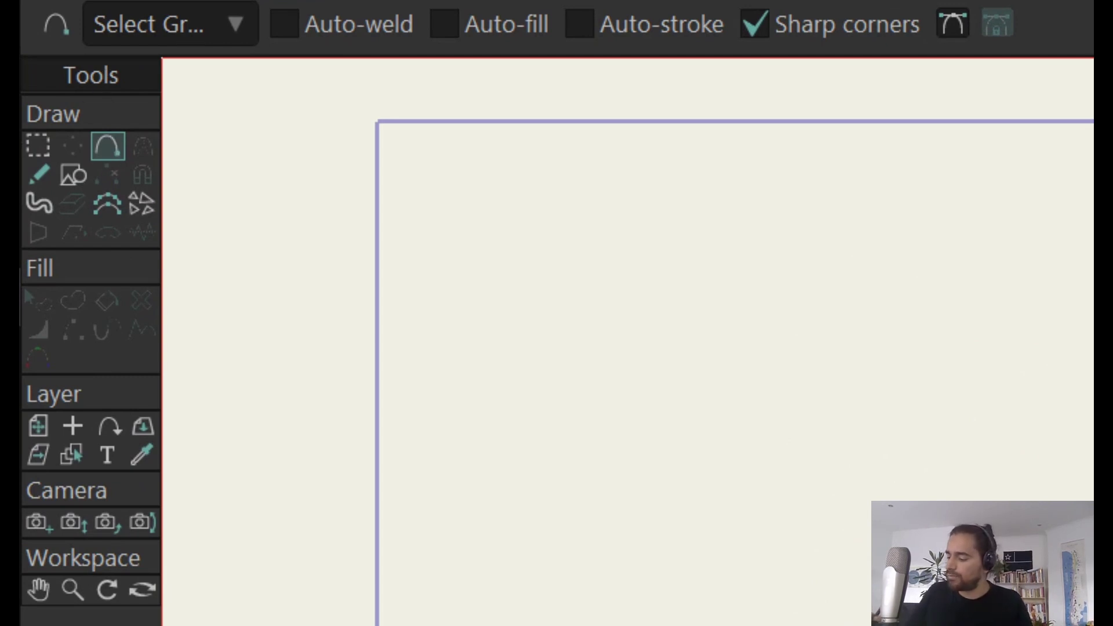
scroll(957, 354, up, 5)
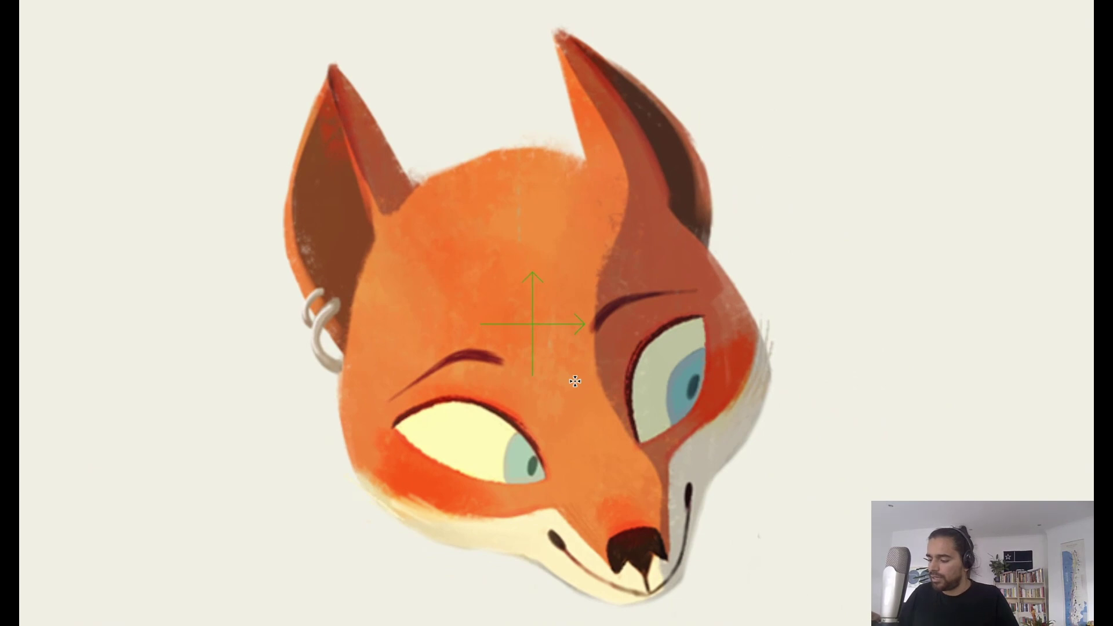
scroll(691, 279, right, 3)
scroll(690, 279, left, 7)
scroll(691, 279, right, 10)
scroll(691, 279, left, 7)
scroll(690, 279, up, 1)
scroll(902, 292, down, 5)
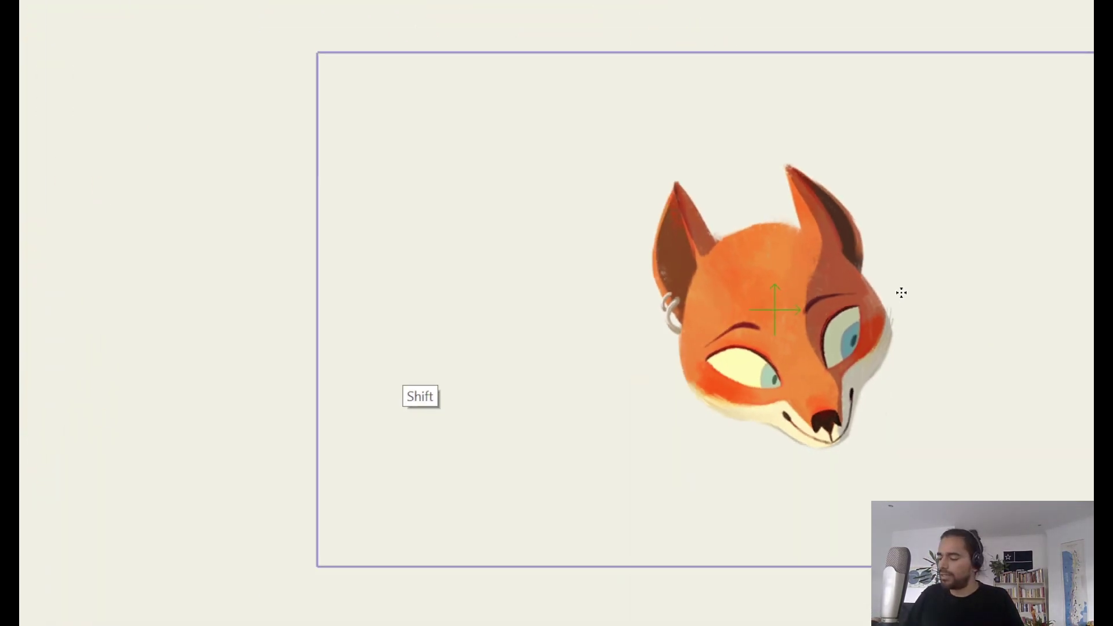
scroll(901, 292, up, 3)
scroll(901, 293, up, 2)
scroll(901, 293, down, 4)
scroll(901, 293, up, 5)
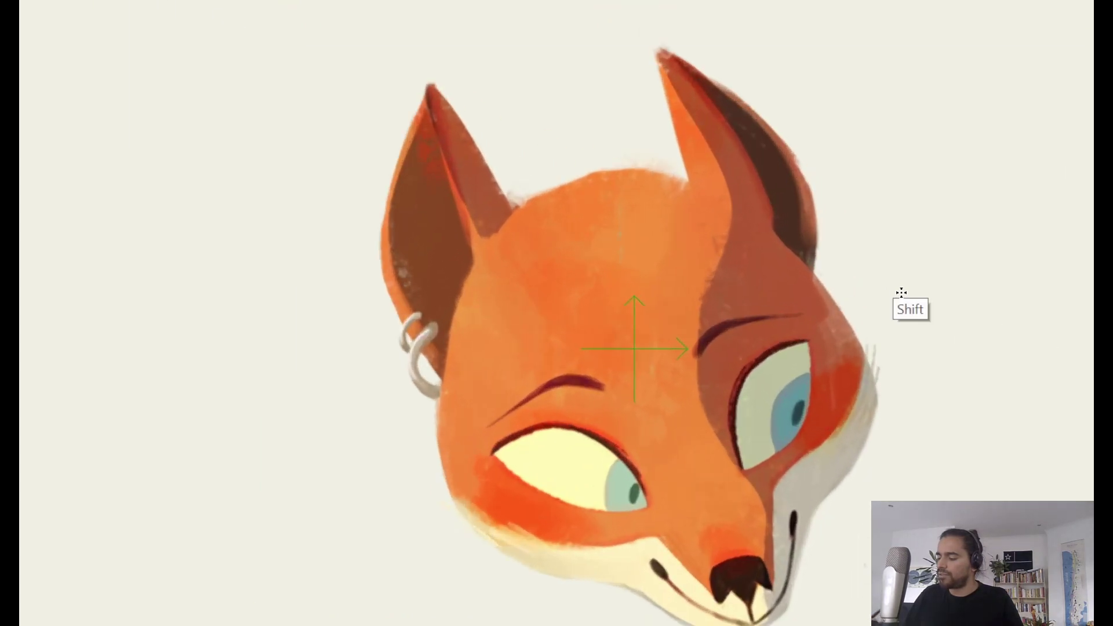
scroll(901, 292, down, 4)
scroll(901, 293, up, 2)
scroll(817, 350, right, 2)
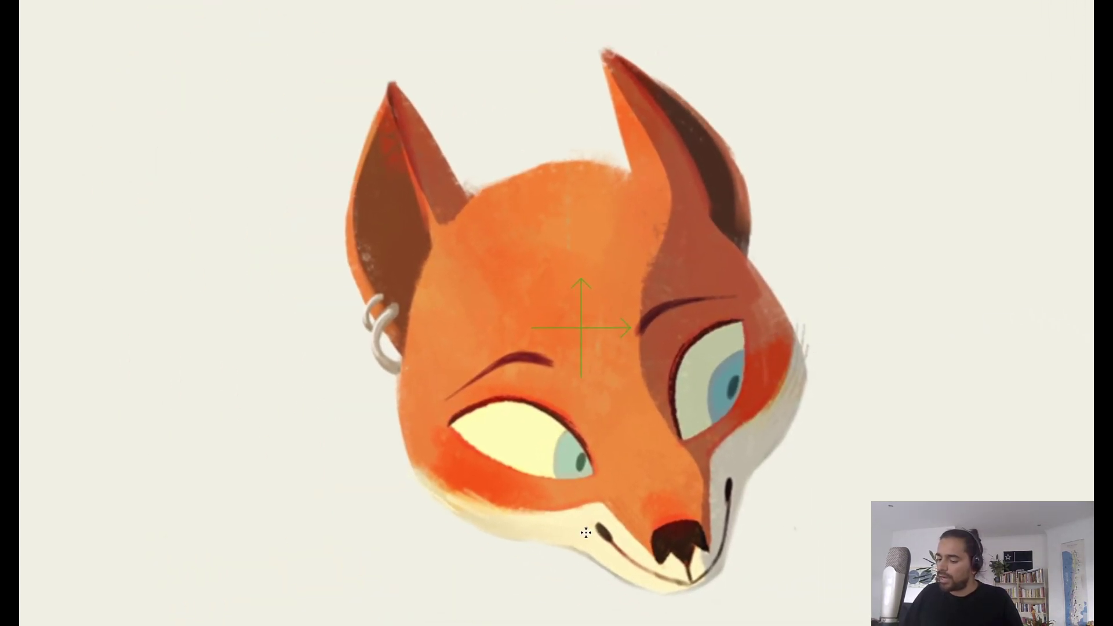
scroll(515, 481, right, 1)
scroll(513, 483, down, 1)
scroll(513, 483, right, 1)
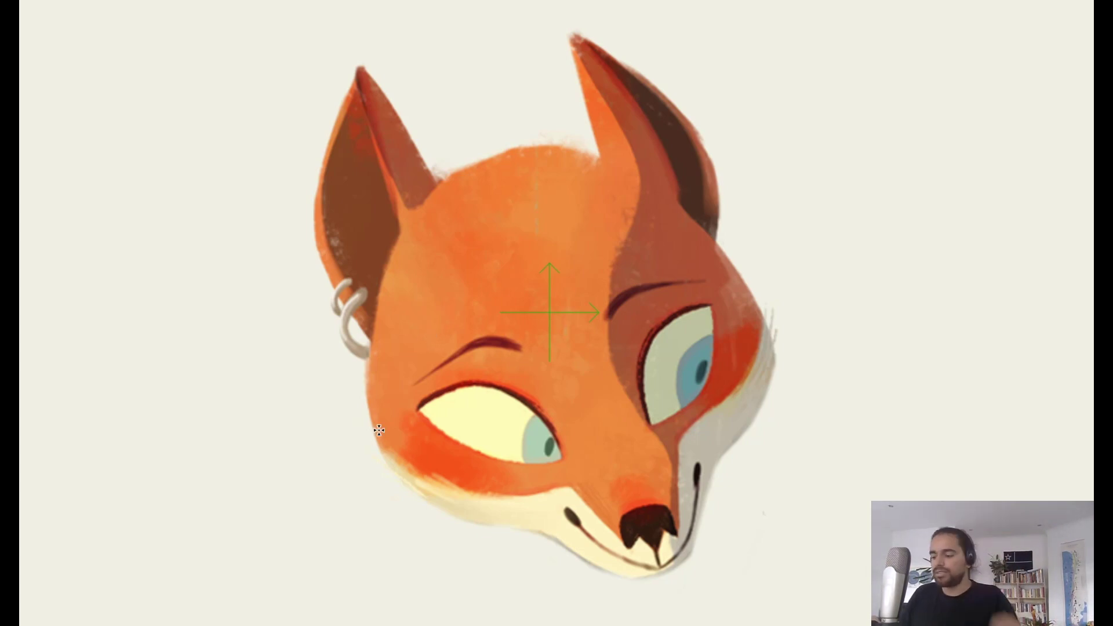
Step: Trace a closed straight-sided outline slightly outside the fox head, following the ears, cheeks and chin
drag(650, 459, 621, 446)
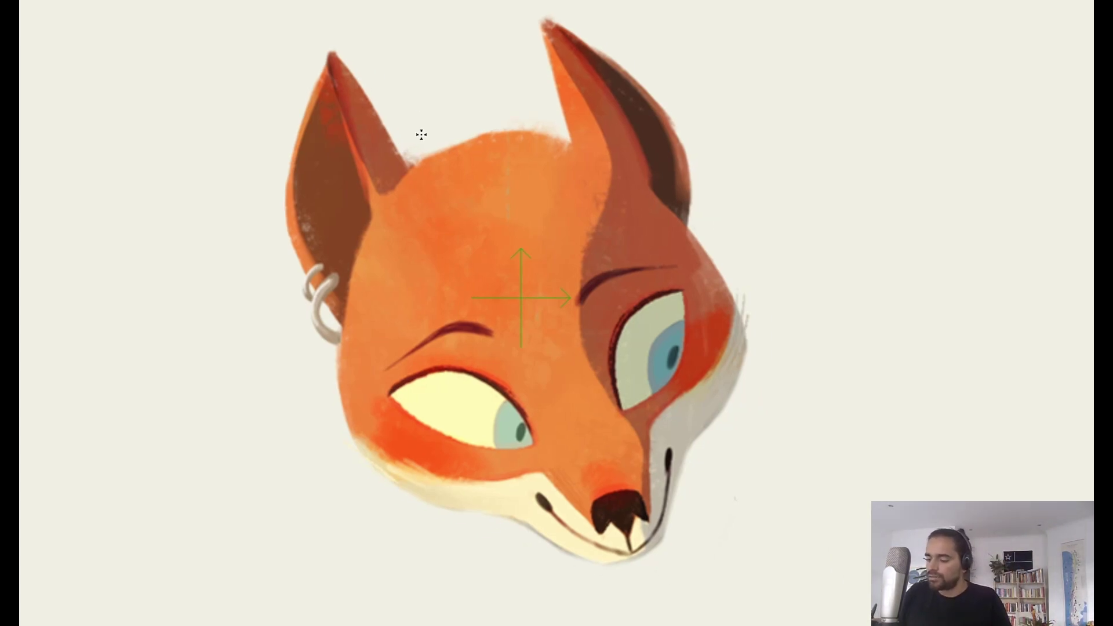
drag(311, 85, 306, 90)
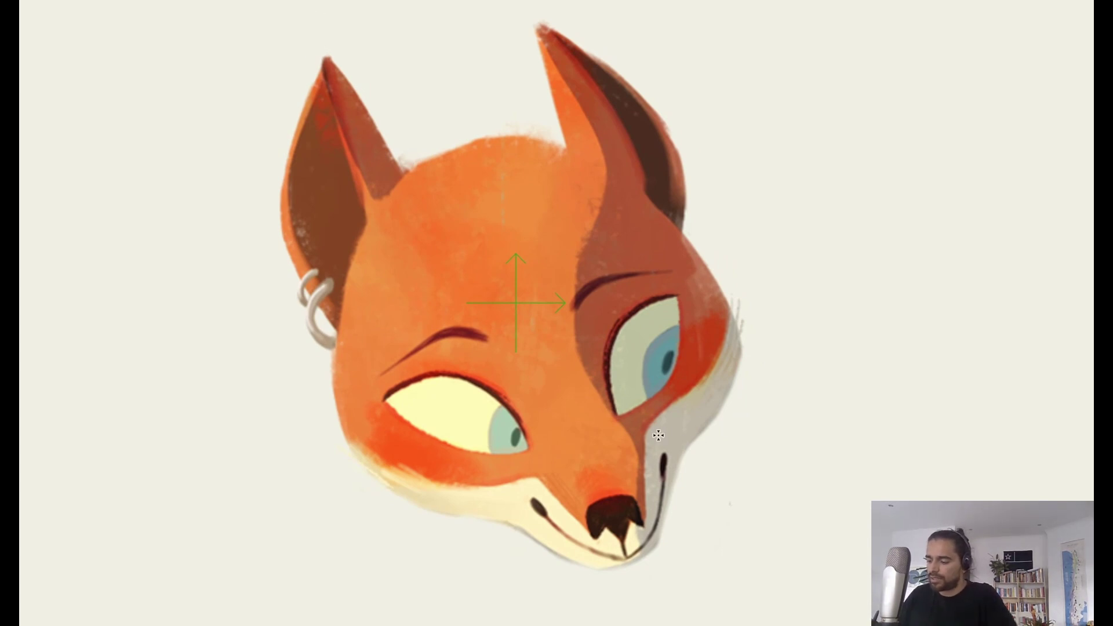
drag(315, 34, 255, 206)
drag(255, 205, 304, 353)
mouse_move(304, 353)
mouse_down()
mouse_move(318, 479)
mouse_move(495, 557)
mouse_move(504, 546)
mouse_up()
mouse_move(504, 547)
mouse_down()
mouse_move(559, 599)
mouse_move(594, 604)
mouse_move(672, 575)
mouse_move(692, 467)
mouse_move(763, 377)
mouse_move(752, 309)
mouse_move(709, 241)
mouse_move(712, 153)
mouse_up()
drag(713, 157, 317, 33)
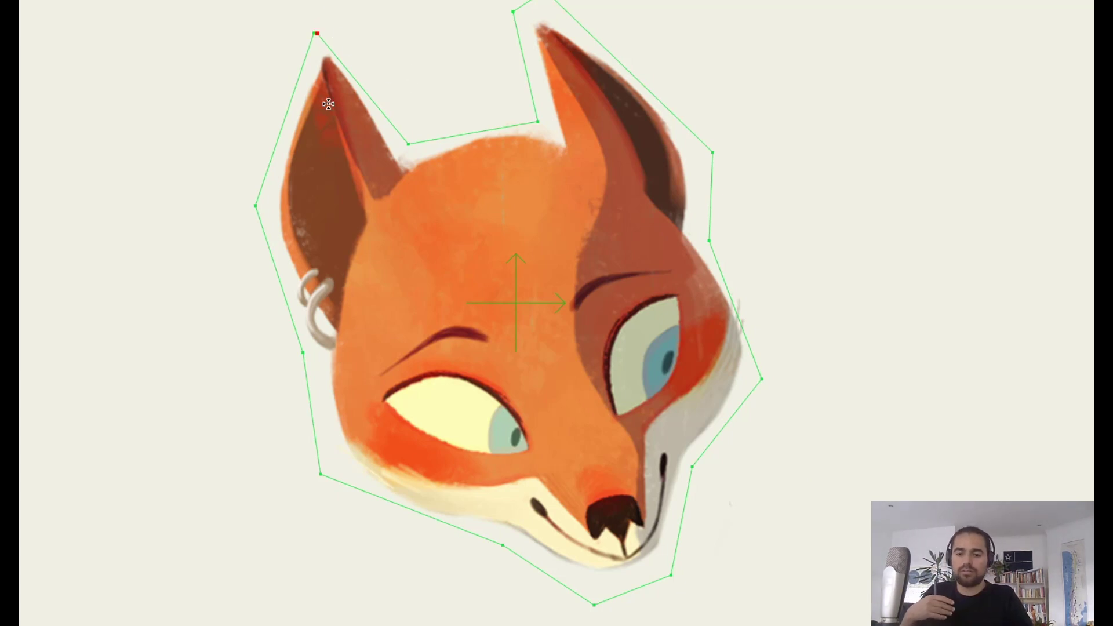
key(Return)
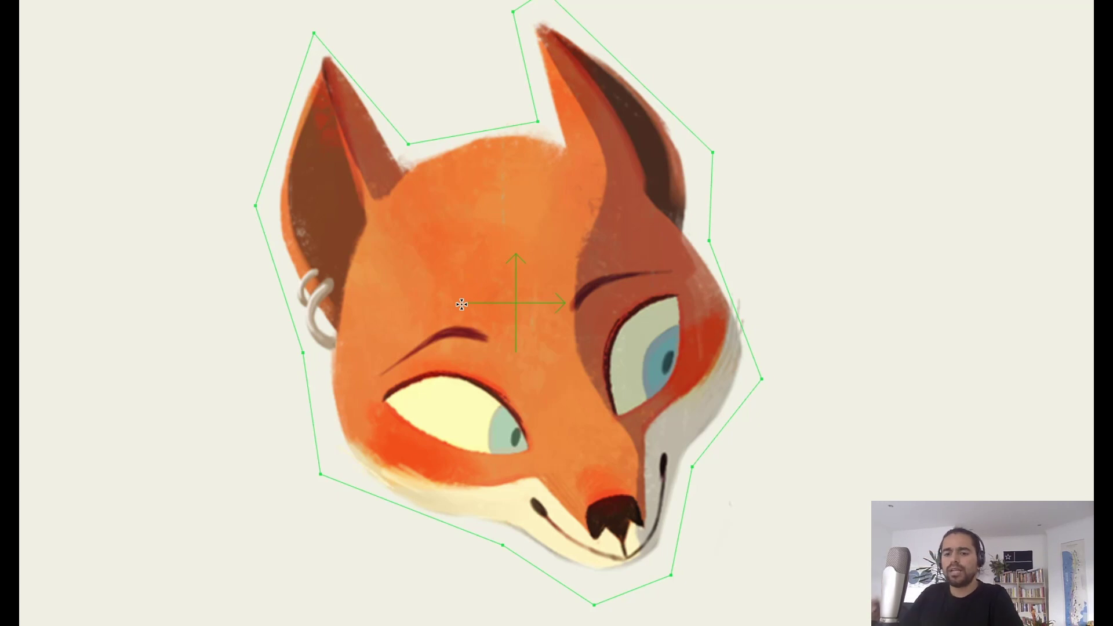
Step: Add a line of points across the face above both eyebrows, joined to the head outline on each side
scroll(493, 382, up, 1)
mouse_move(243, 380)
mouse_down()
mouse_move(231, 381)
mouse_move(314, 364)
mouse_up()
drag(314, 365, 345, 331)
drag(419, 282, 424, 283)
drag(424, 284, 498, 297)
mouse_move(499, 297)
mouse_down()
mouse_move(585, 281)
mouse_move(629, 224)
mouse_up()
drag(750, 213, 815, 226)
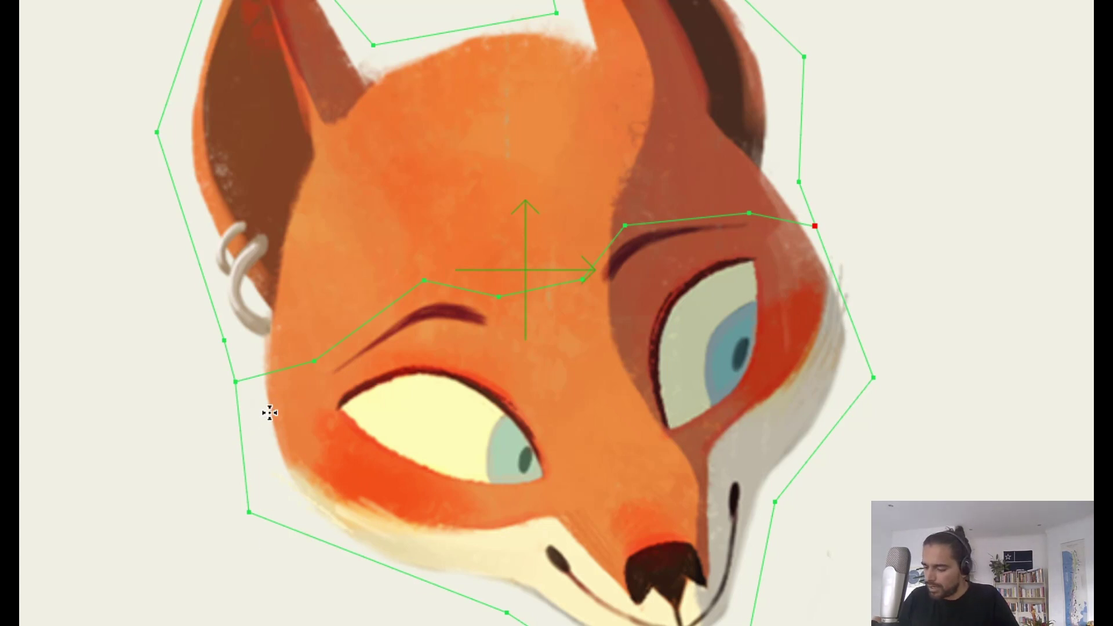
Step: Add a second line of points across the face beneath both eyes and over the muzzle, joined to the outline on each side
click(239, 414)
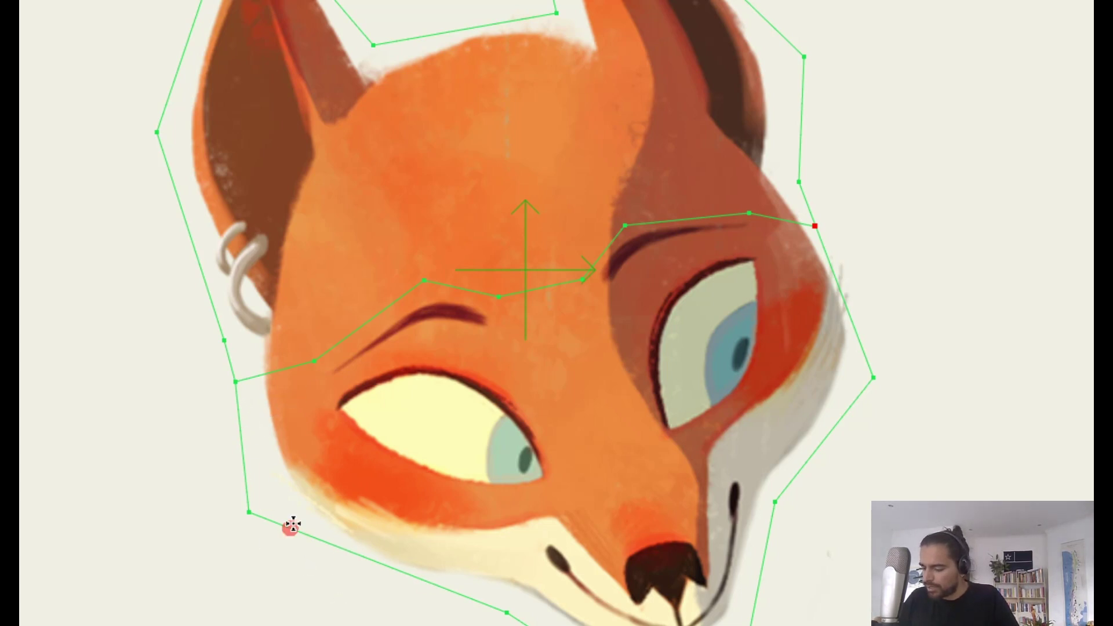
drag(246, 471, 253, 465)
drag(252, 466, 299, 470)
click(335, 456)
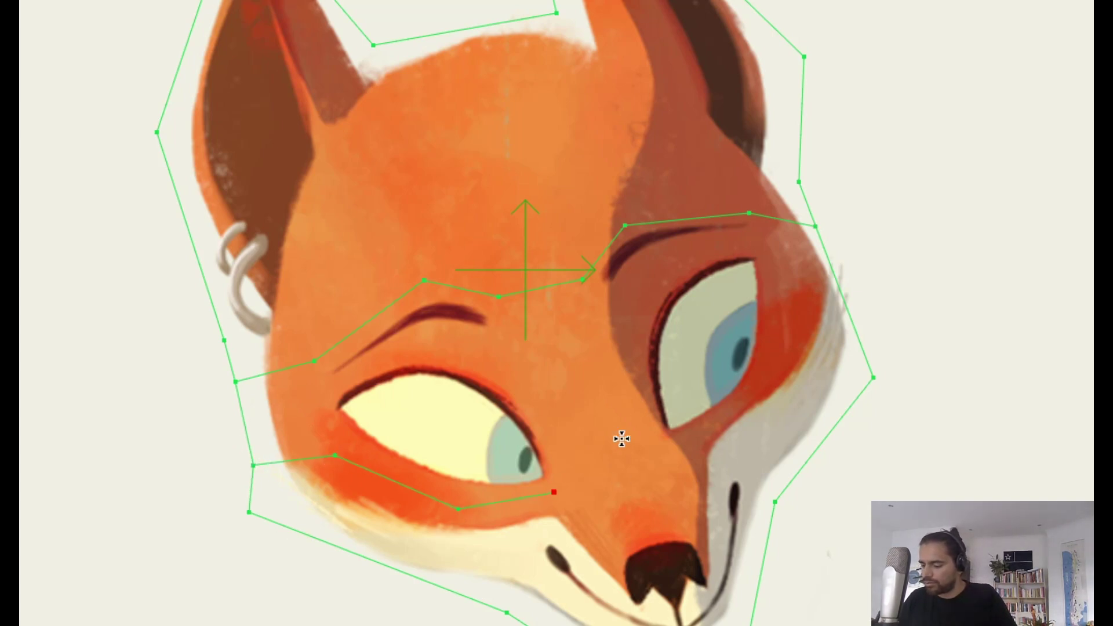
drag(563, 492, 735, 411)
key(ctrl+z)
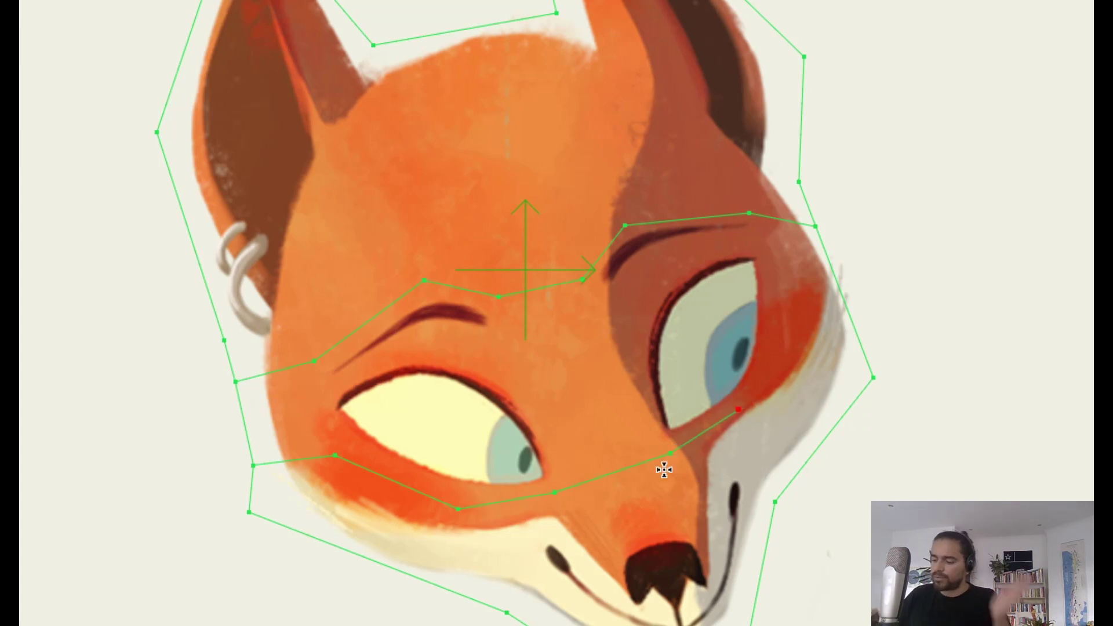
drag(745, 406, 845, 272)
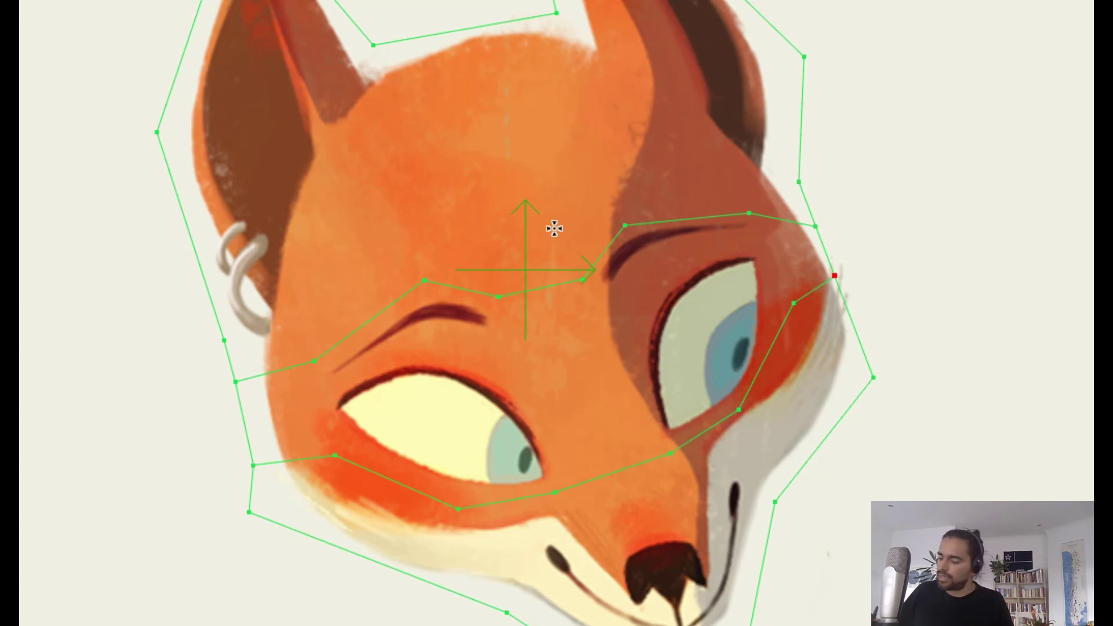
Step: Connect the six inner points of the brow line to the matching points beneath the eyes with dividing segments
click(501, 299)
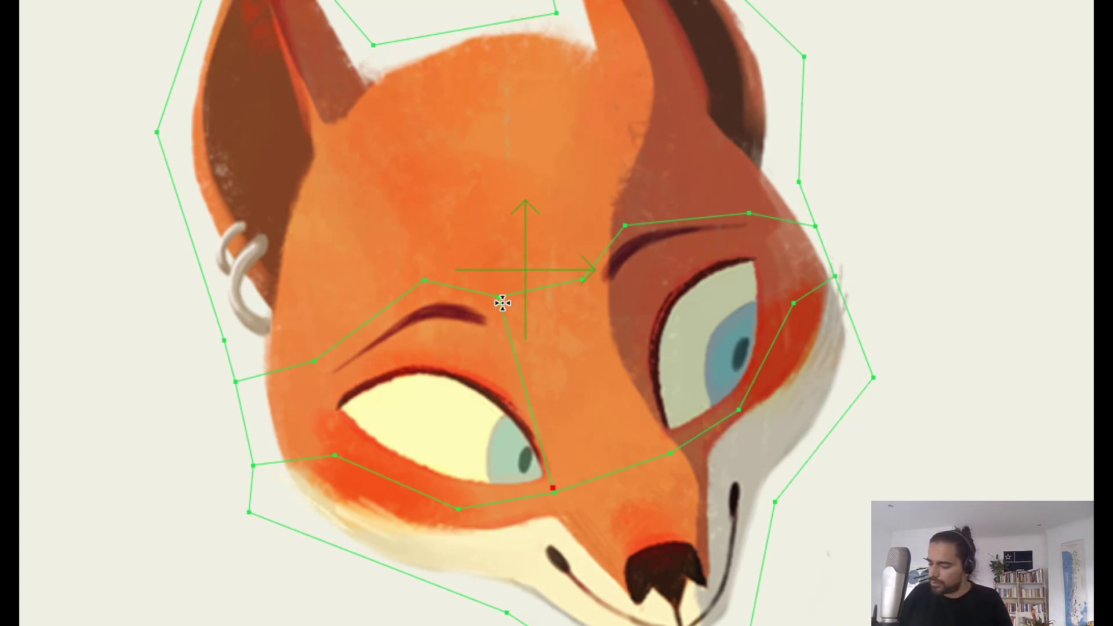
click(582, 282)
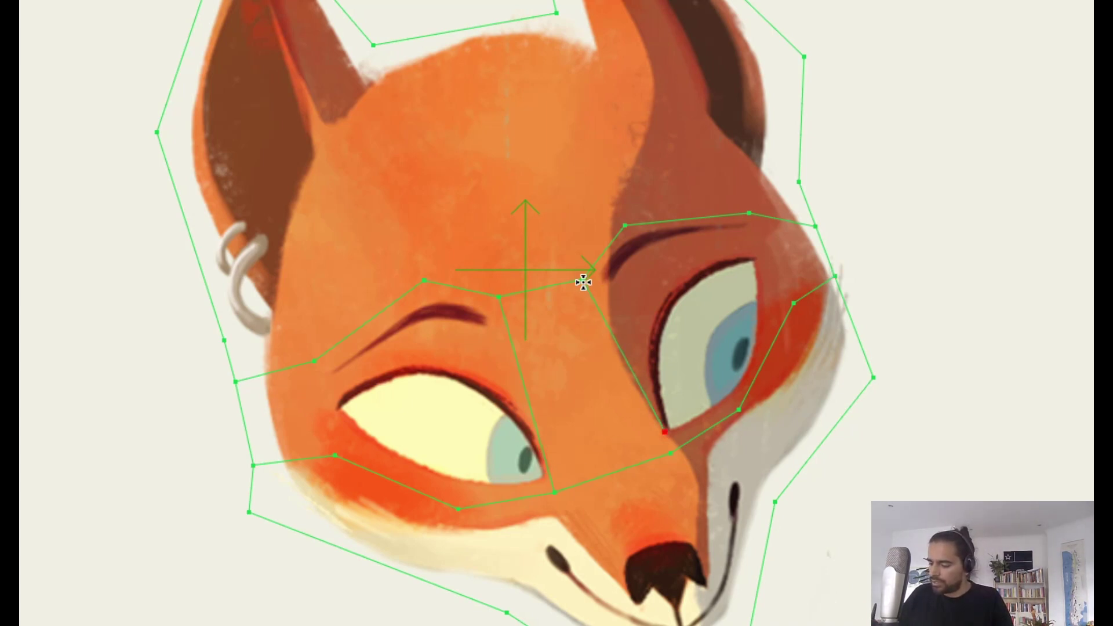
click(625, 225)
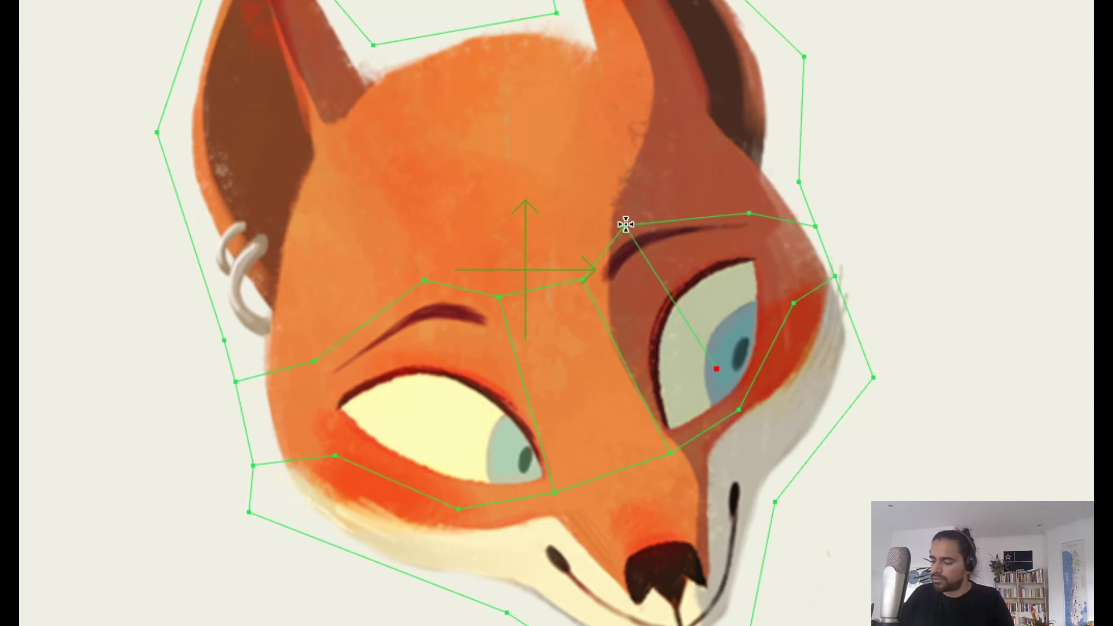
click(751, 213)
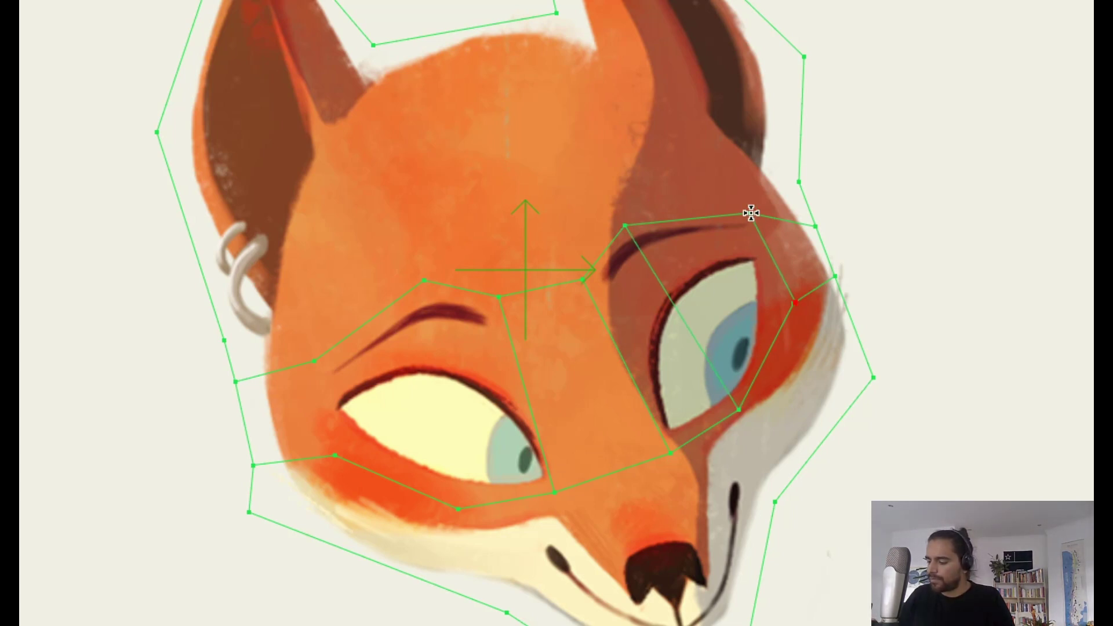
click(426, 281)
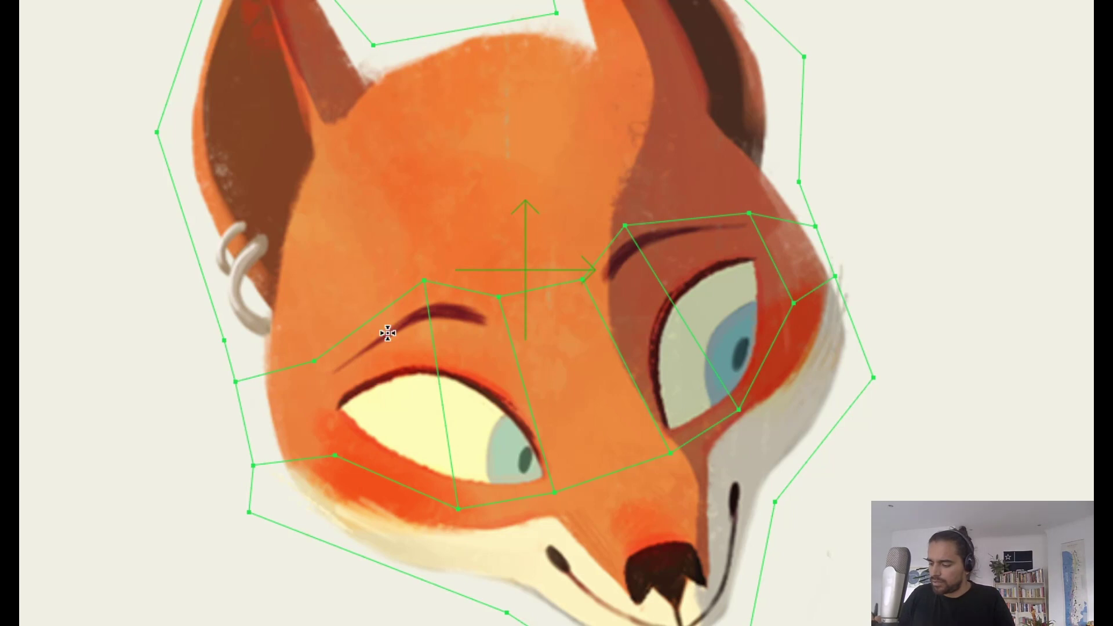
drag(319, 362, 335, 456)
drag(702, 367, 663, 348)
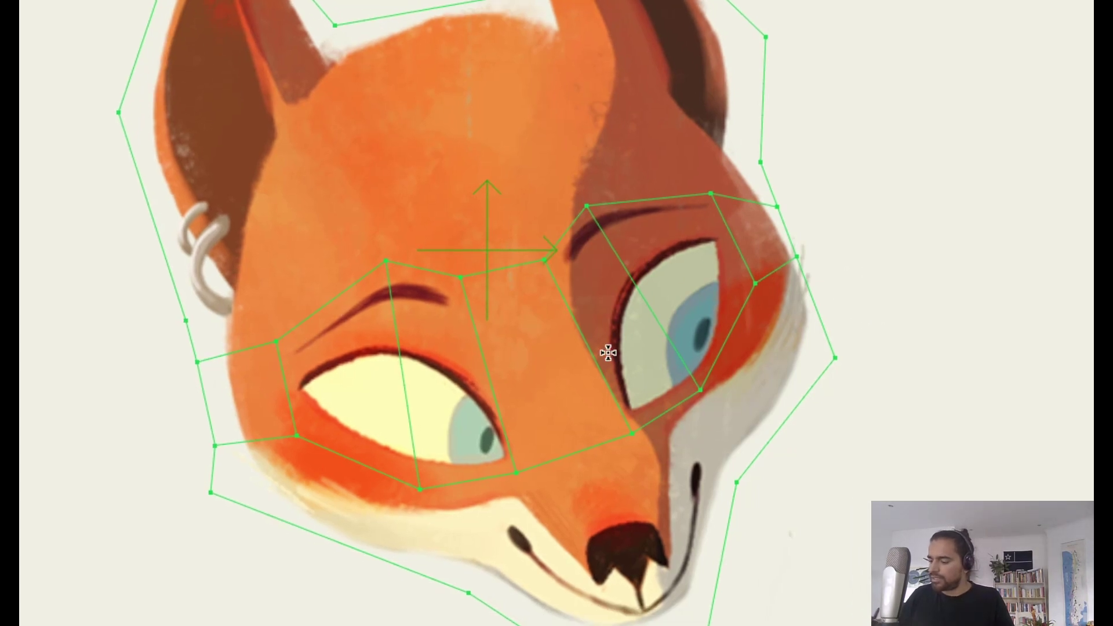
drag(690, 421, 968, 374)
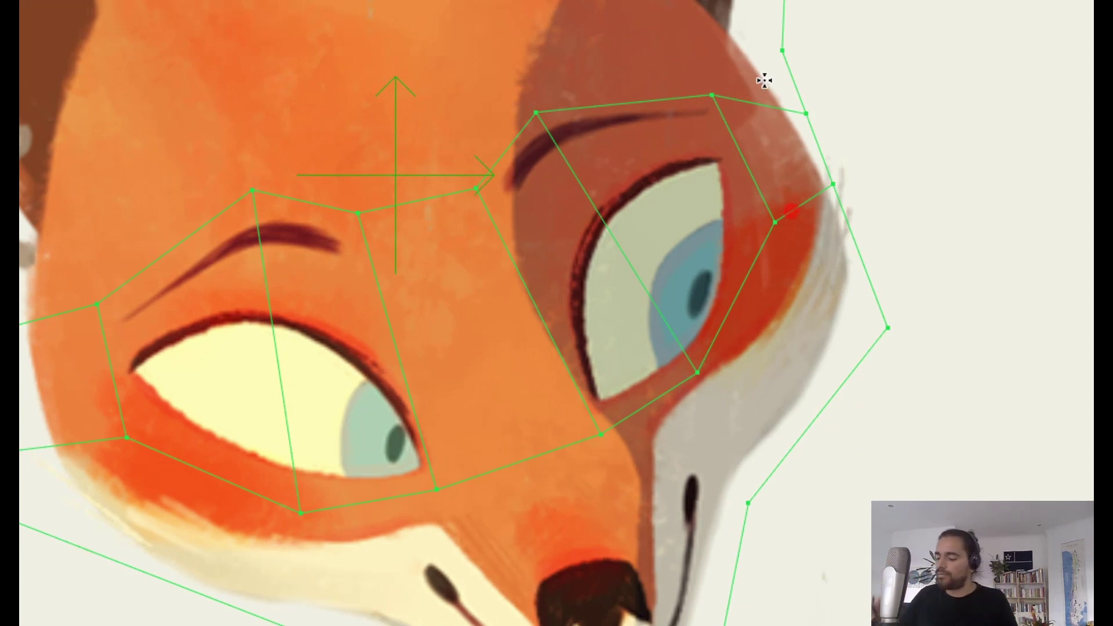
Step: Draw two segments from the points at the muzzle bridge down along both sides of the muzzle to the nose
drag(781, 413, 707, 335)
drag(732, 351, 716, 400)
drag(666, 353, 687, 454)
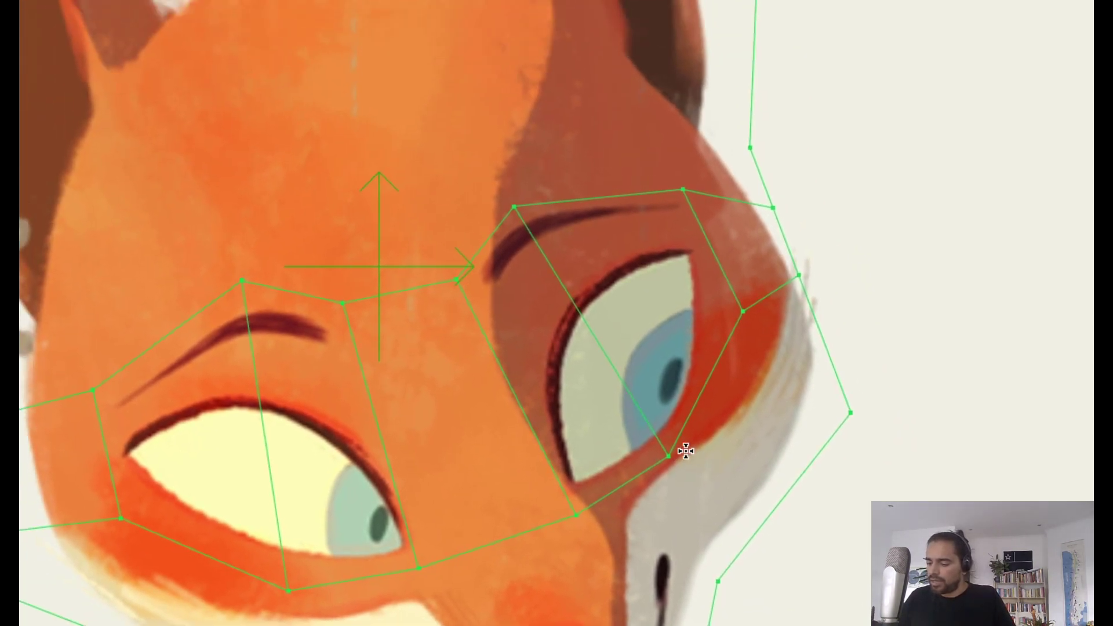
drag(689, 360, 683, 167)
drag(705, 301, 753, 288)
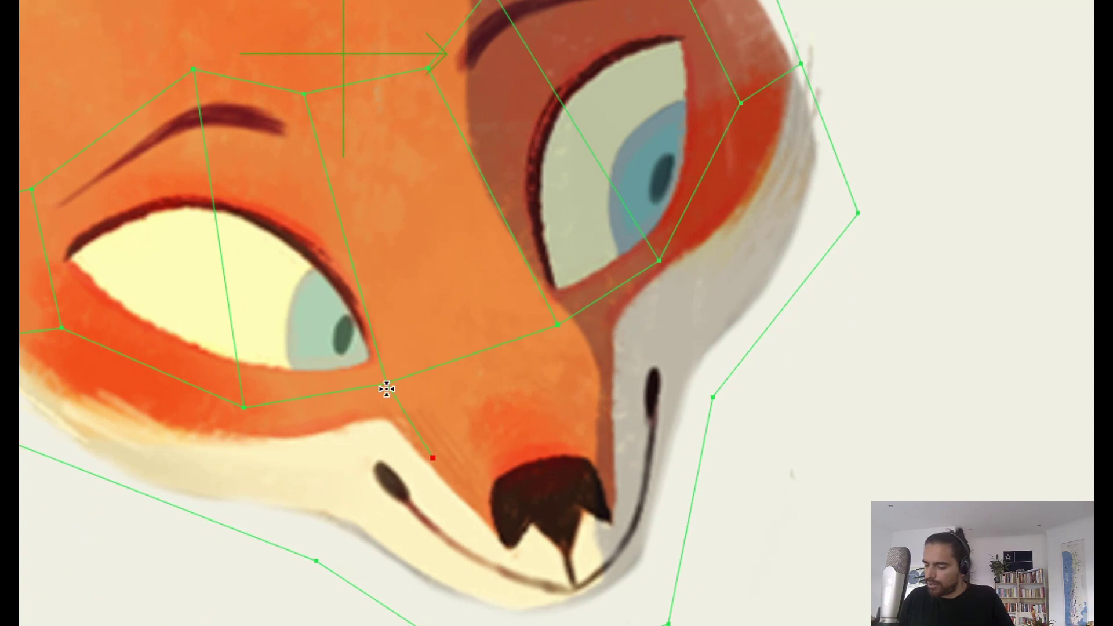
drag(386, 389, 485, 521)
drag(561, 329, 610, 451)
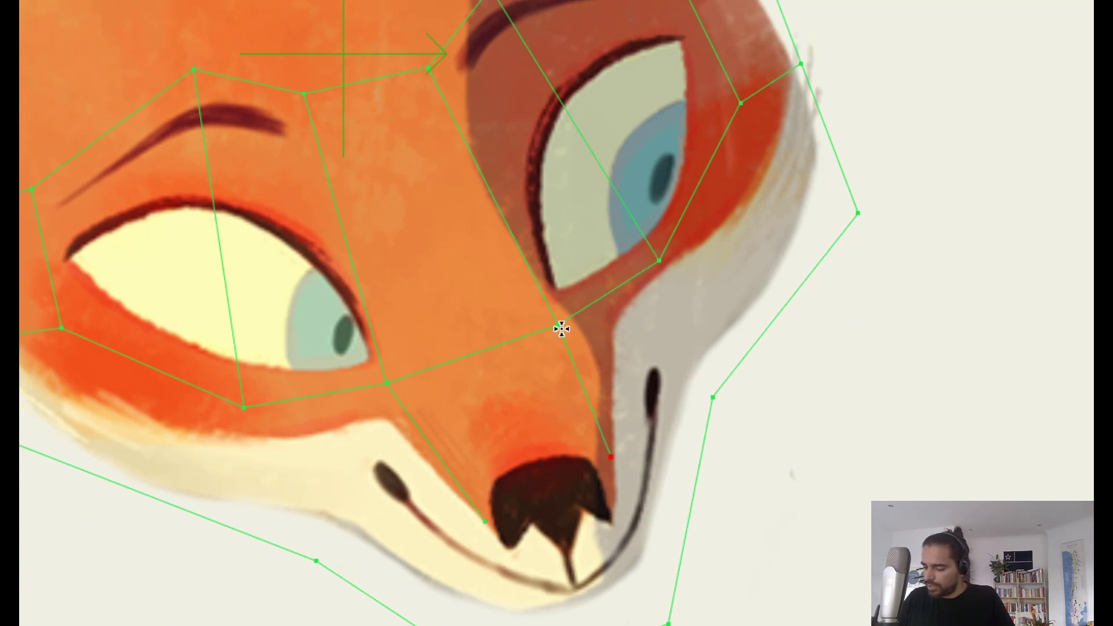
Step: Add a line across the muzzle above the nose, welded to both muzzle sides and to the outline on each side
click(313, 558)
drag(312, 556, 713, 397)
key(Return)
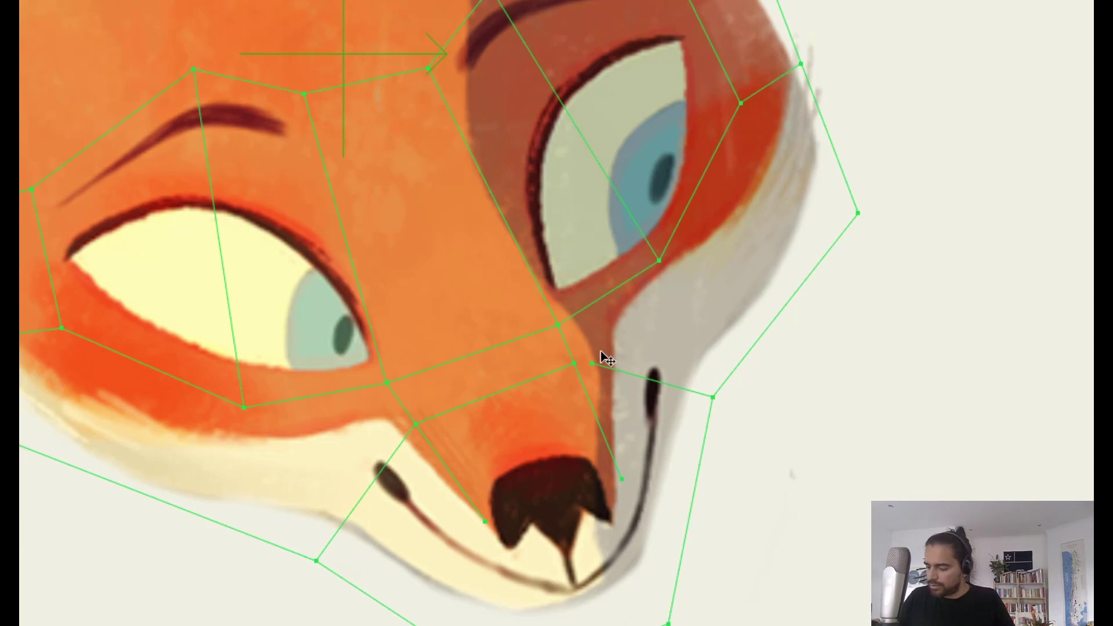
drag(594, 364, 653, 340)
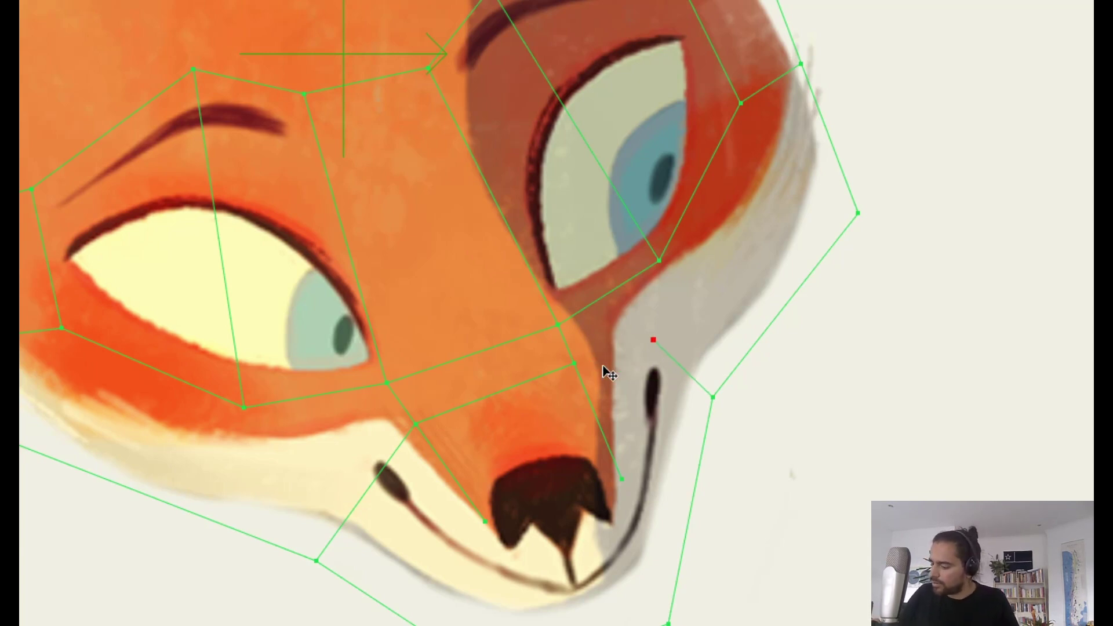
drag(603, 366, 583, 365)
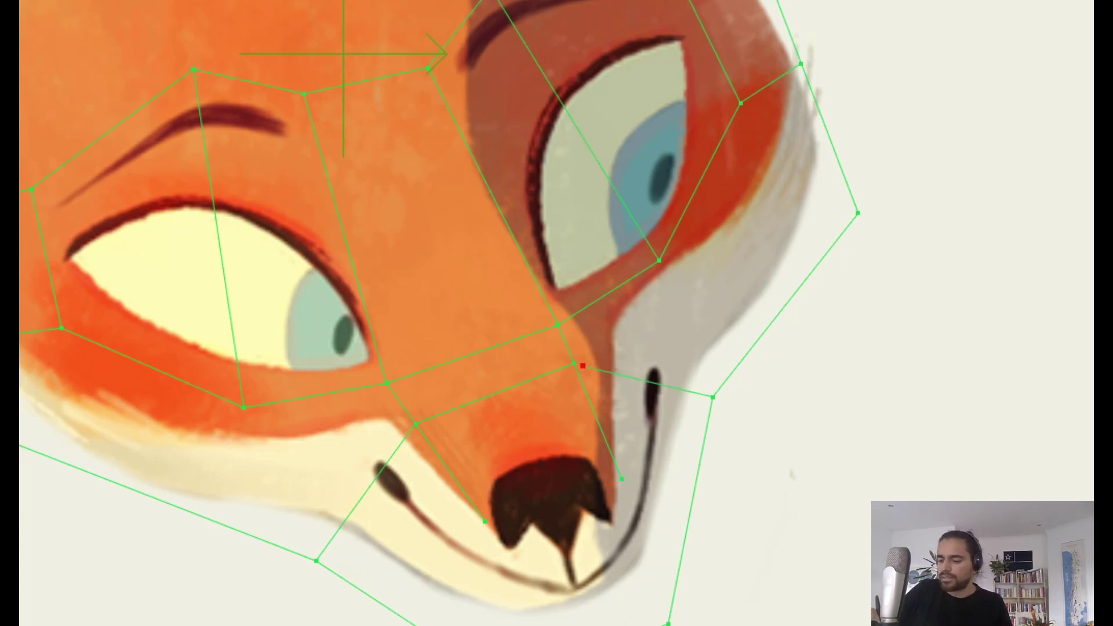
key(Return)
Step: Add a line across the nose through the ends of both muzzle side lines, joined to the outline on each side
drag(653, 237, 651, 174)
drag(620, 255, 589, 218)
scroll(723, 303, up, 1)
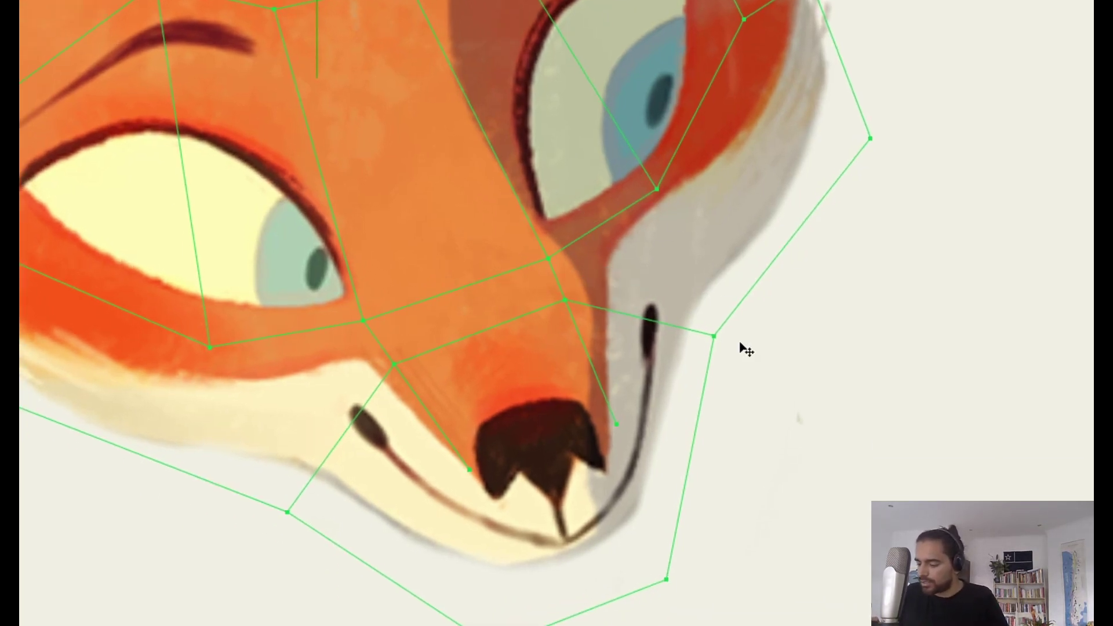
drag(702, 355, 639, 323)
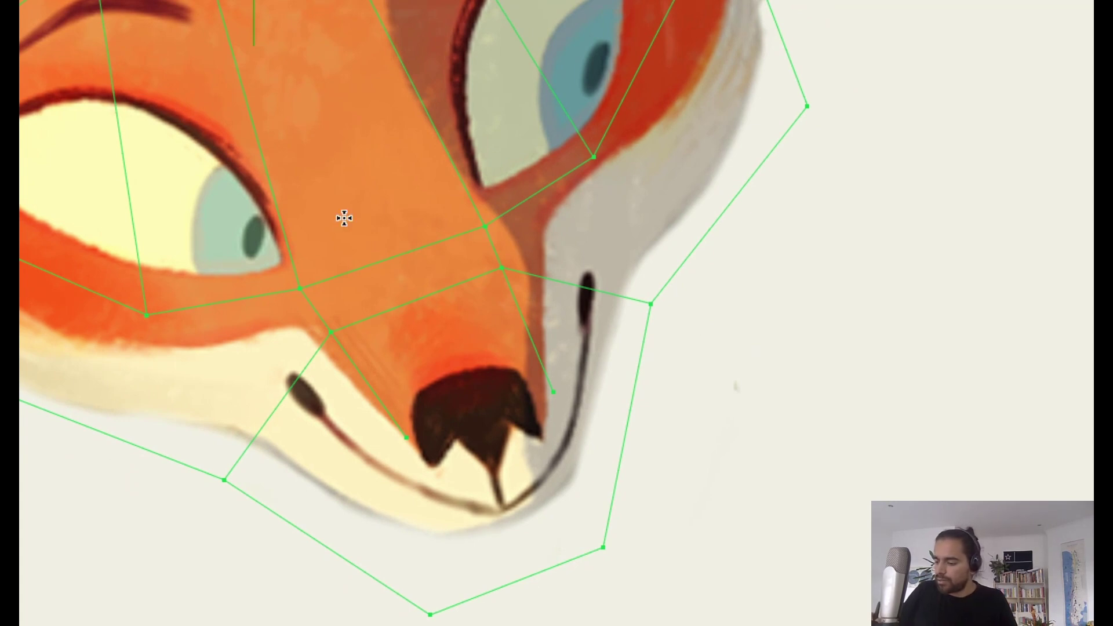
click(344, 556)
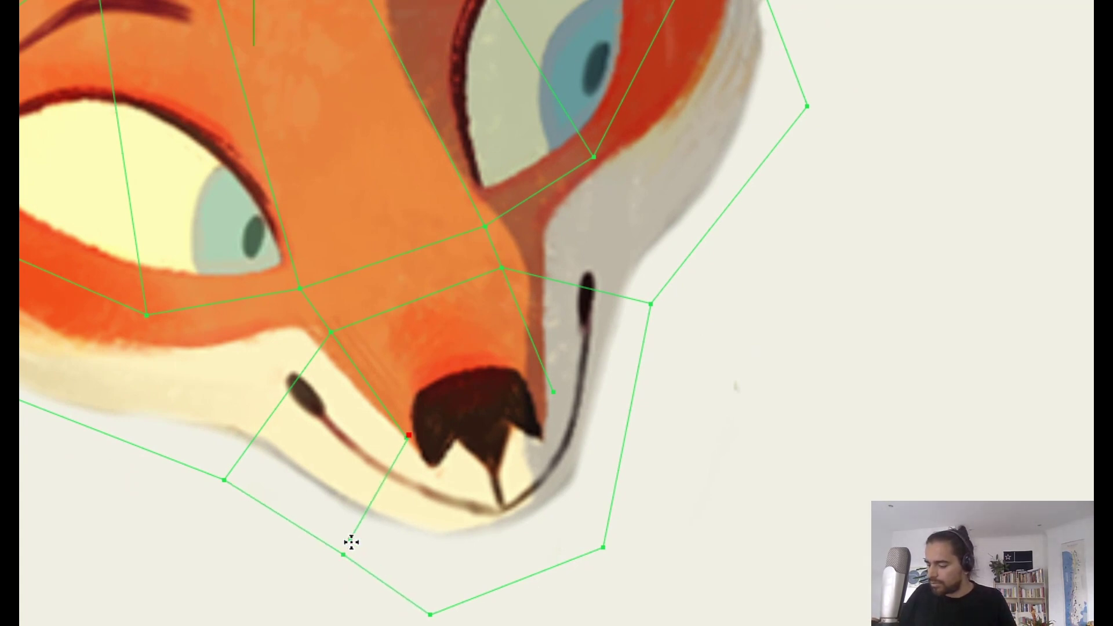
key(ctrl+z)
drag(411, 437, 345, 555)
mouse_move(552, 399)
mouse_down()
mouse_move(442, 452)
mouse_move(408, 445)
mouse_move(558, 397)
mouse_up()
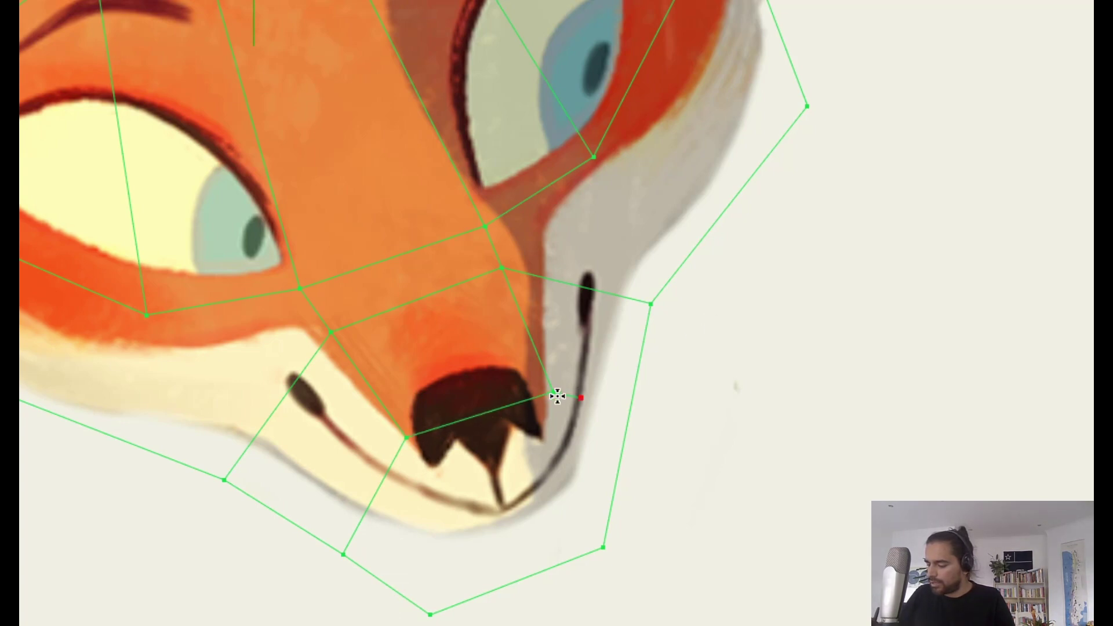
Step: Connect the points beside the nose to the two chin corners and nudge the lower left outline points closer to the chin
drag(411, 444, 434, 617)
drag(553, 399, 603, 547)
drag(653, 269, 639, 262)
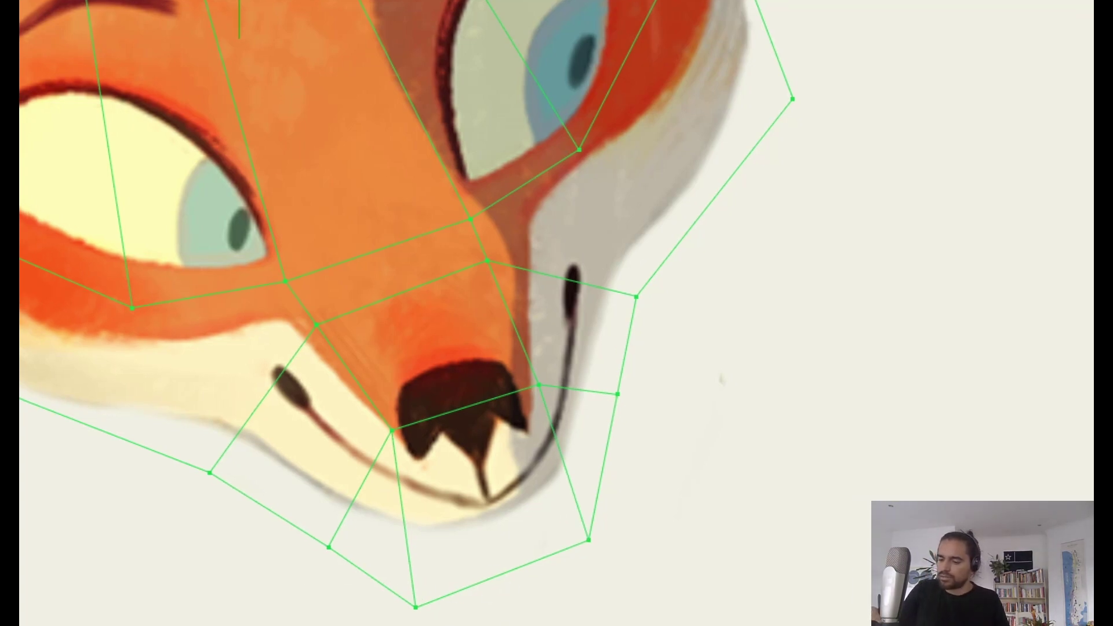
mouse_move(416, 607)
mouse_down()
mouse_move(408, 559)
mouse_move(406, 593)
mouse_up()
drag(329, 547, 332, 533)
mouse_move(449, 520)
mouse_down()
mouse_move(355, 395)
mouse_move(452, 530)
mouse_up()
Step: Connect the inner point beneath each eye to the outline point where the muzzle line meets it on that side
mouse_move(627, 608)
mouse_down()
mouse_move(641, 364)
mouse_move(674, 487)
mouse_up()
drag(678, 408, 672, 466)
click(636, 553)
drag(669, 363, 631, 396)
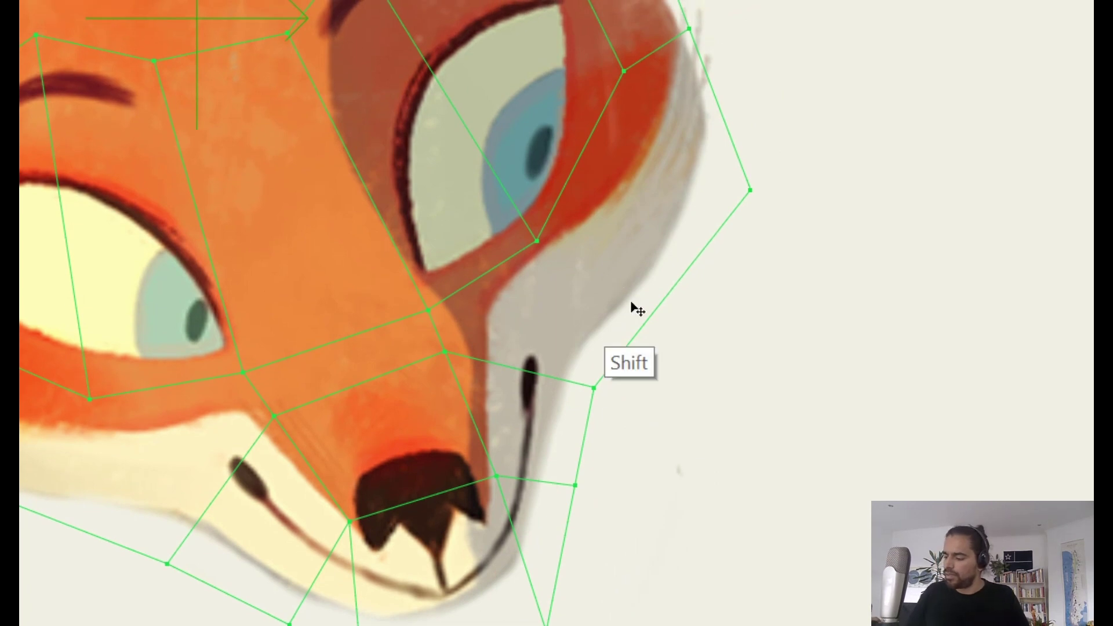
key(a)
drag(543, 245, 591, 387)
drag(82, 404, 153, 567)
drag(933, 389, 946, 395)
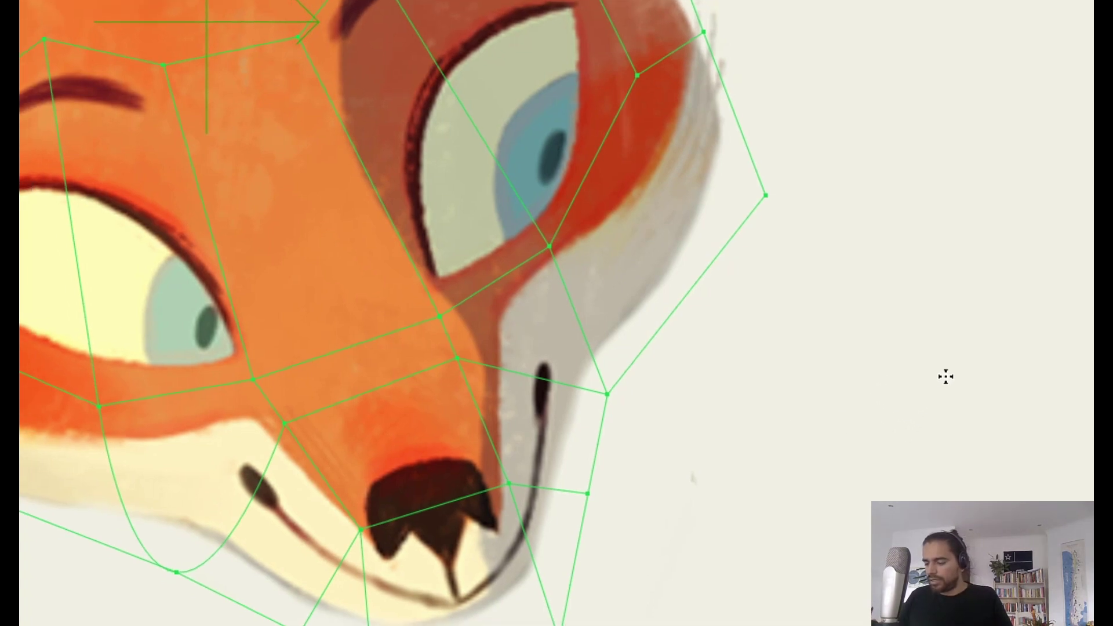
drag(164, 570, 428, 449)
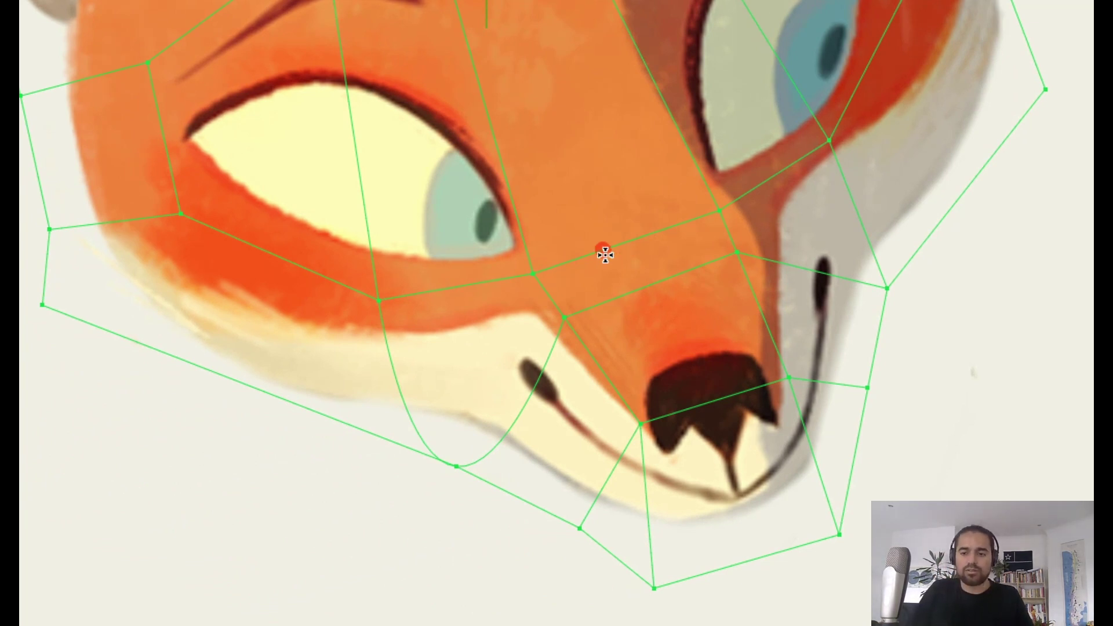
Step: Select all mesh points and apply Peak so that every segment is straight
key(ctrl+a)
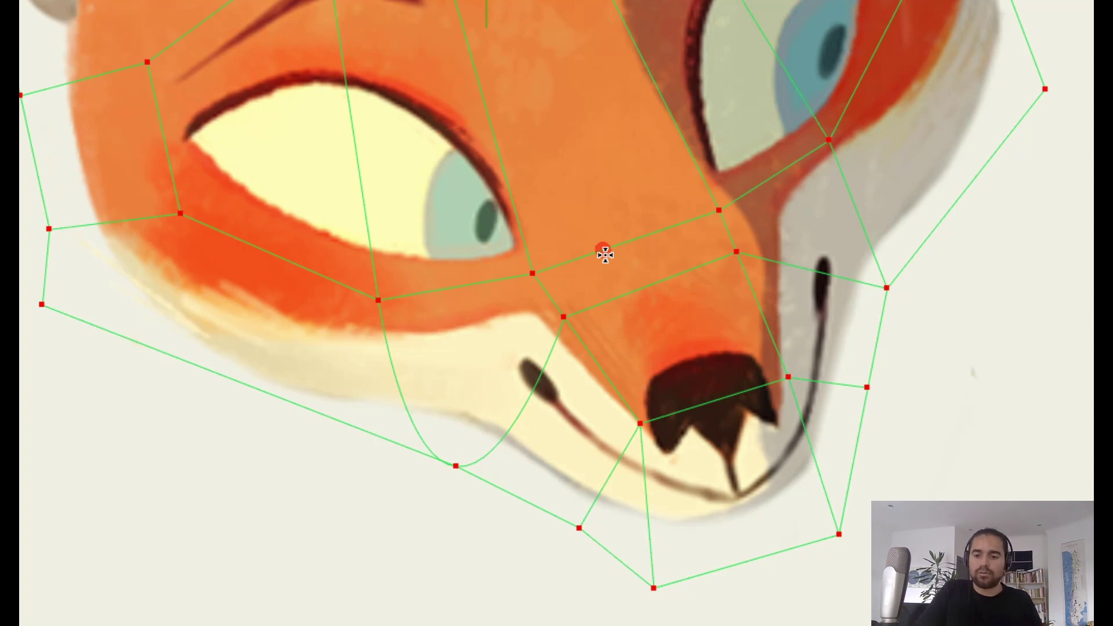
key(ctrl+p)
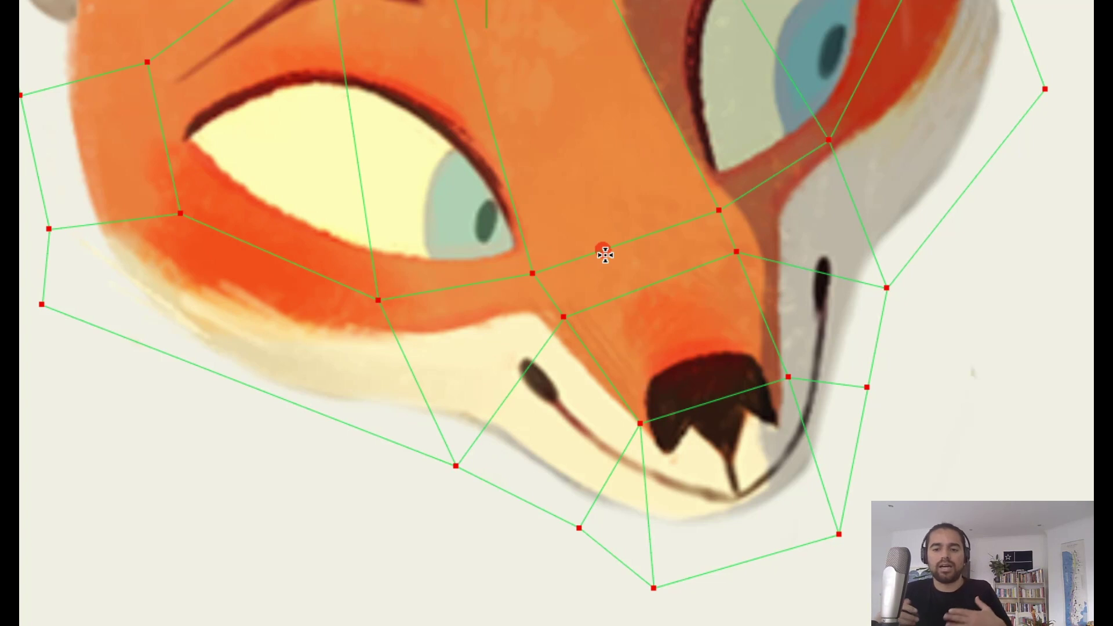
drag(986, 185, 1007, 194)
click(985, 212)
drag(976, 147, 1017, 98)
scroll(1000, 106, down, 1)
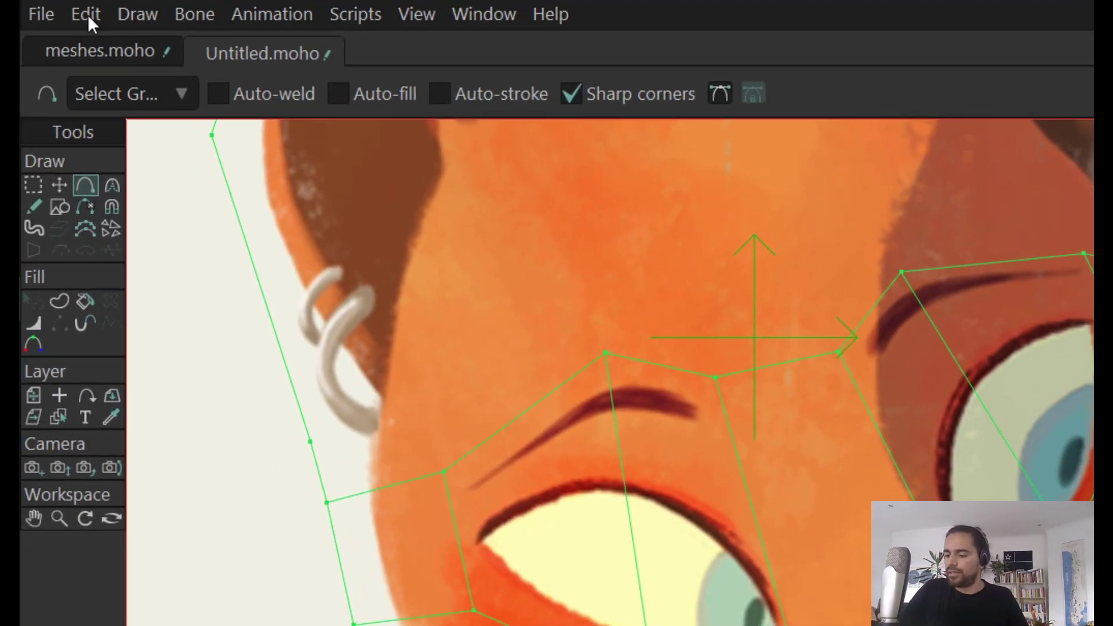
click(87, 15)
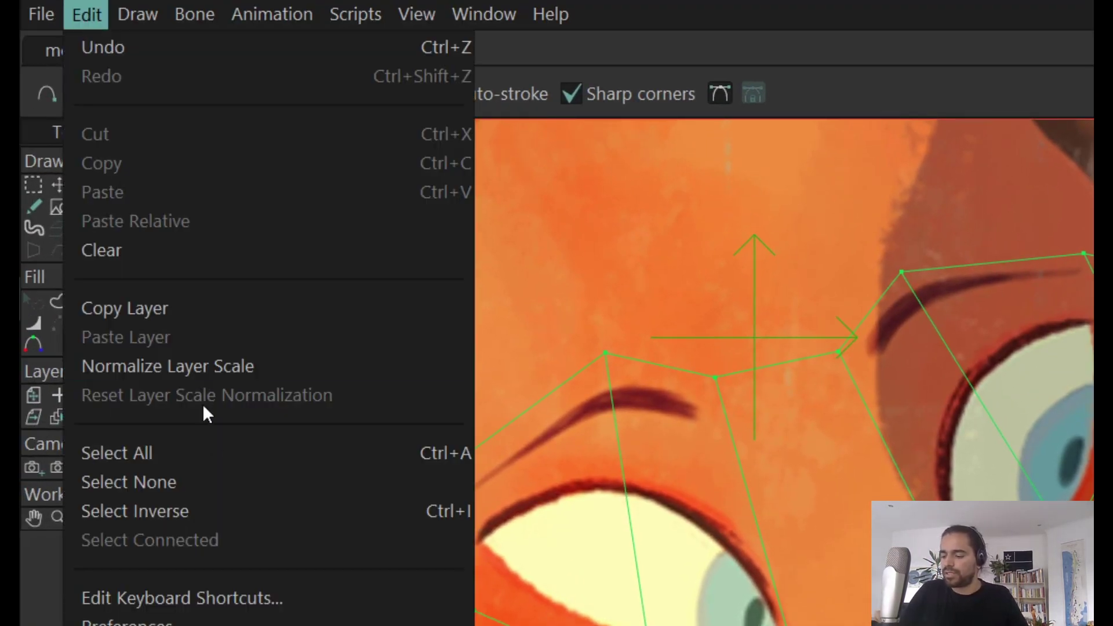
click(242, 454)
click(140, 14)
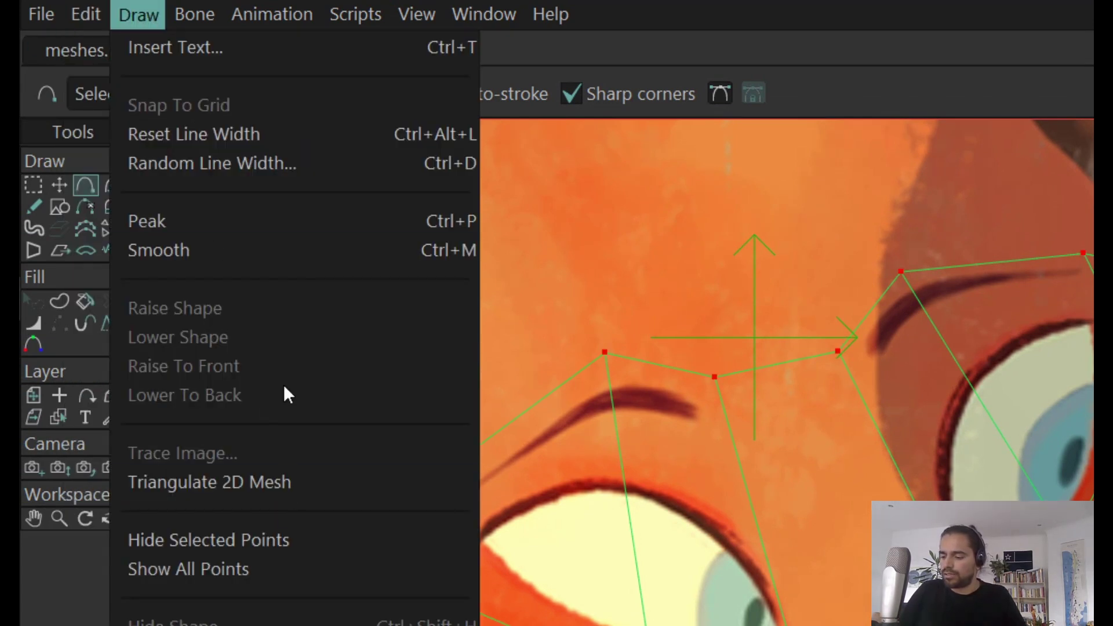
click(272, 218)
drag(273, 218, 262, 294)
Step: Add a point on the outline at each cheek and connect it to the outermost point beneath the eye on that side
drag(721, 267, 711, 276)
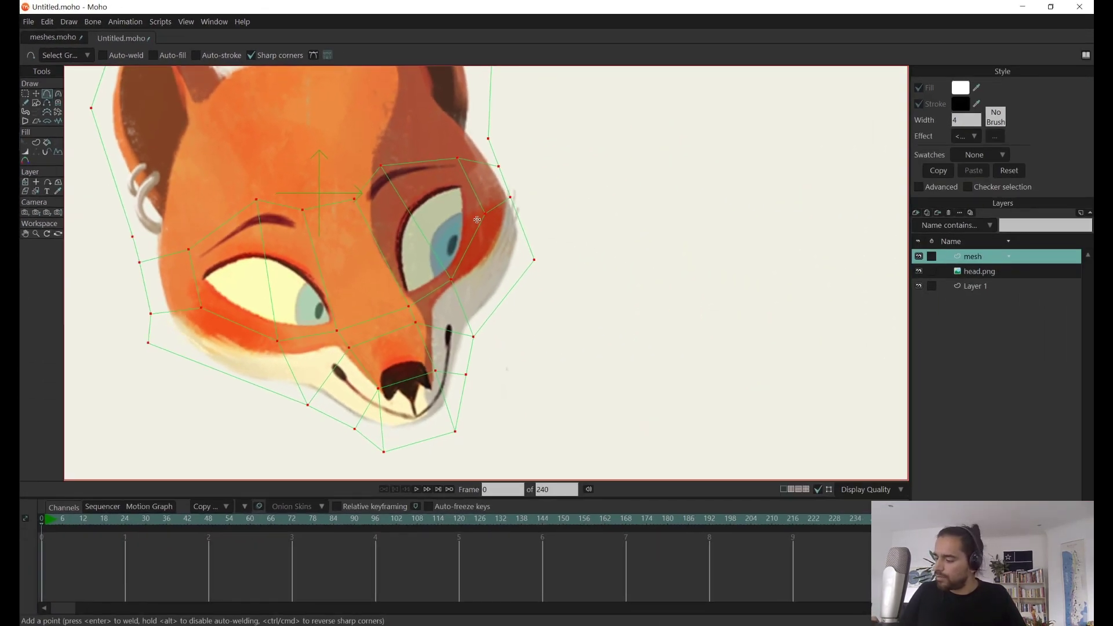
click(506, 294)
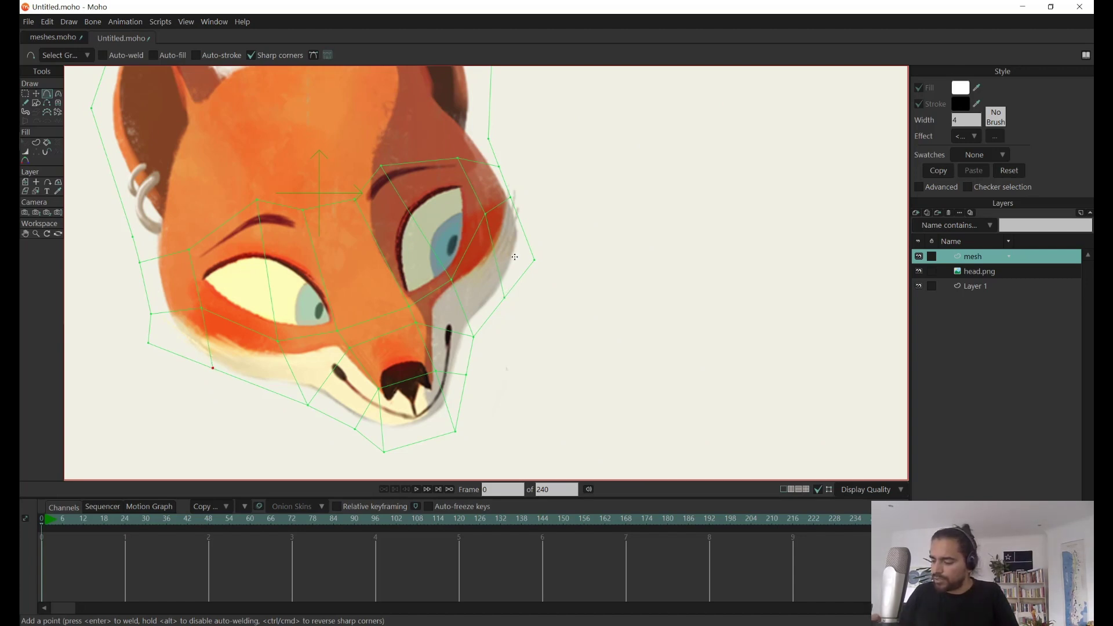
drag(543, 271, 539, 290)
scroll(556, 262, down, 2)
drag(528, 235, 500, 273)
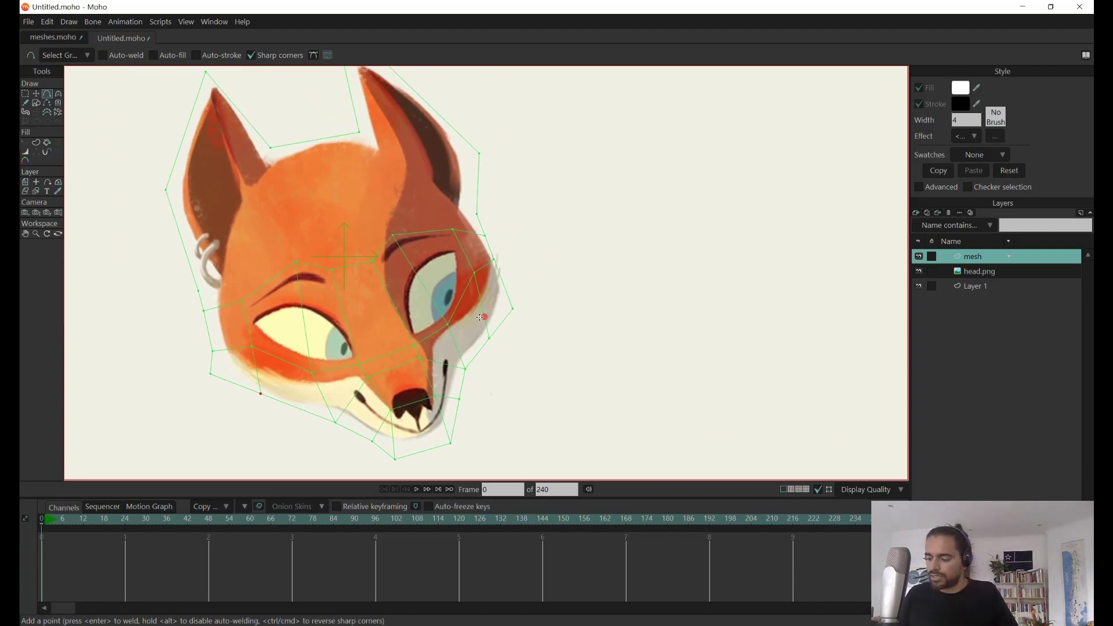
Step: Add a line of points across the forehead parallel to the brow line, joined to the outline on each side
drag(511, 233, 469, 231)
drag(439, 291, 447, 301)
scroll(448, 301, up, 2)
drag(358, 265, 418, 262)
drag(359, 240, 370, 250)
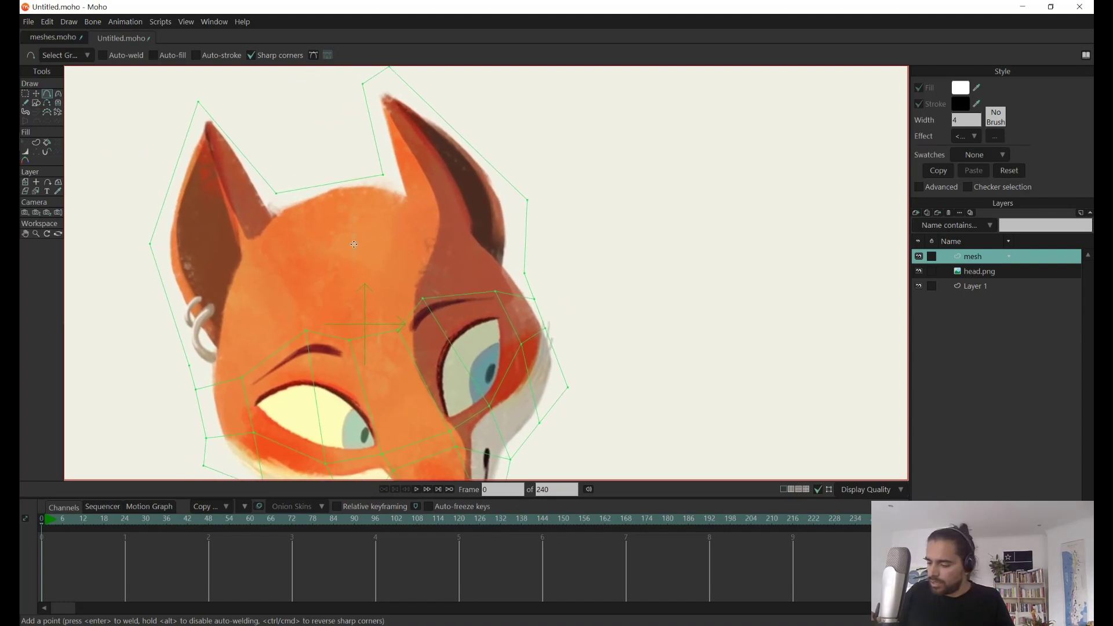
drag(308, 292, 321, 266)
click(199, 341)
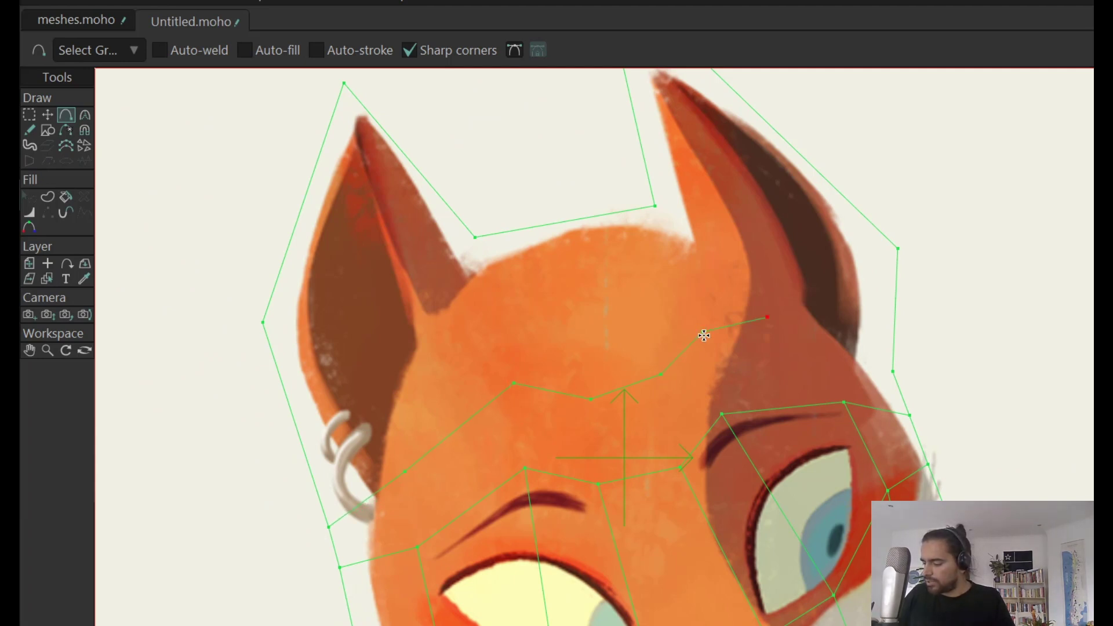
drag(816, 333, 891, 369)
key(Return)
Step: Connect the forehead line's inner points to the matching brow line points, welding the misplaced middle segment end onto its point
drag(843, 402, 815, 333)
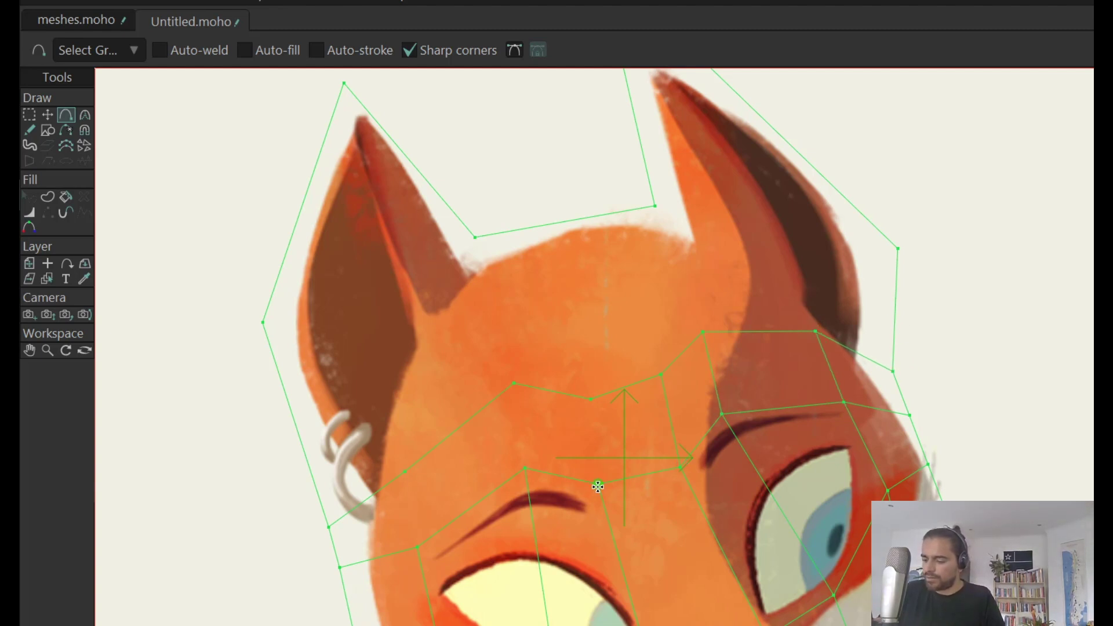
key(Return)
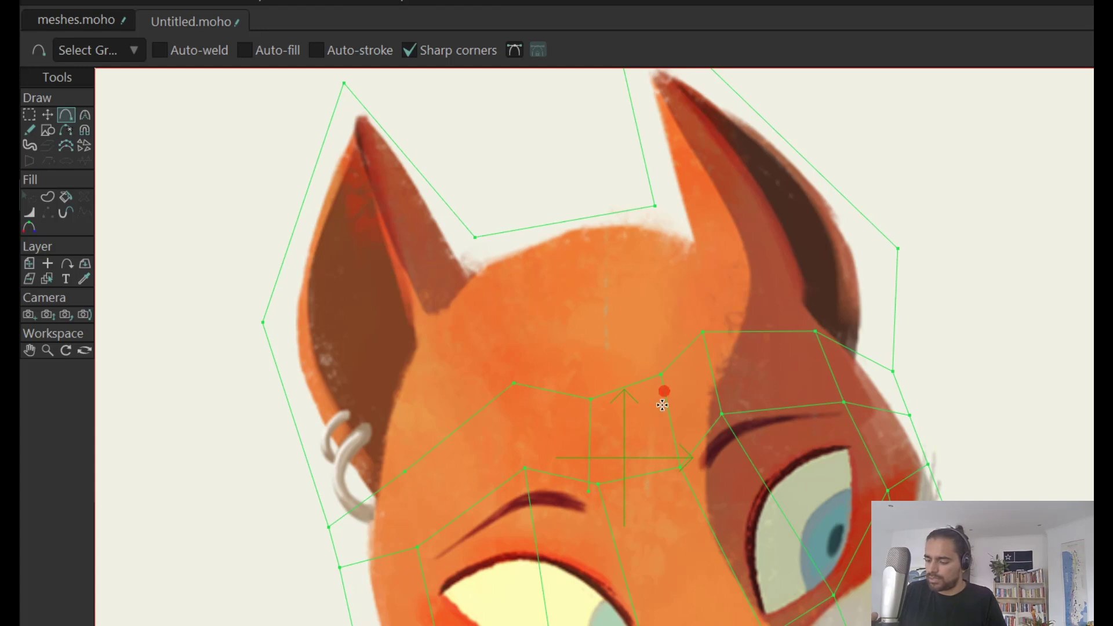
click(47, 114)
drag(592, 493, 618, 481)
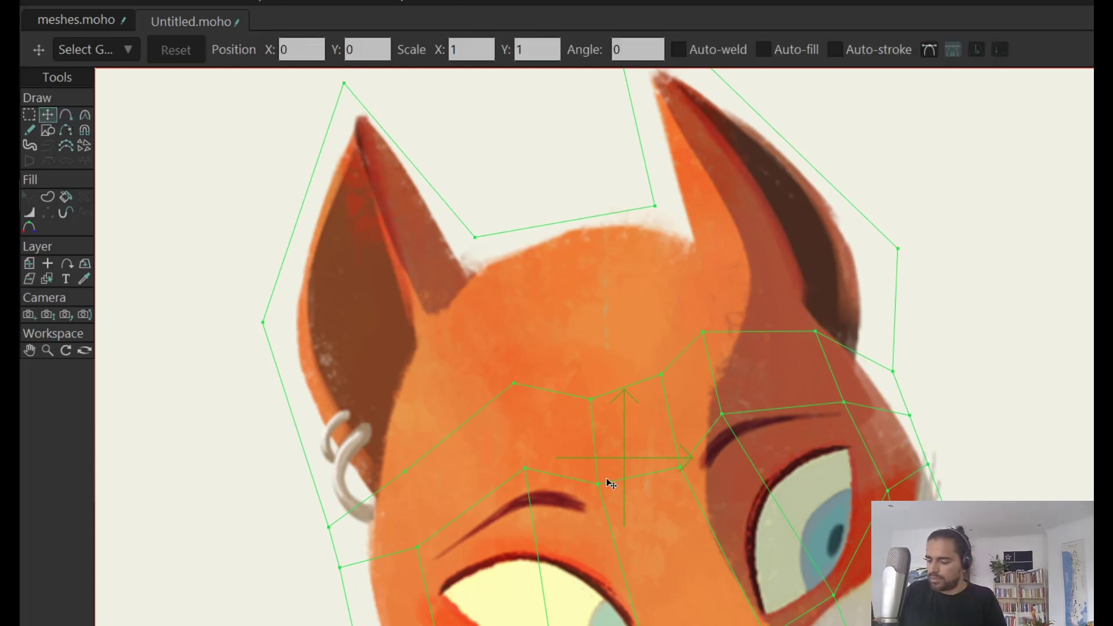
key(a)
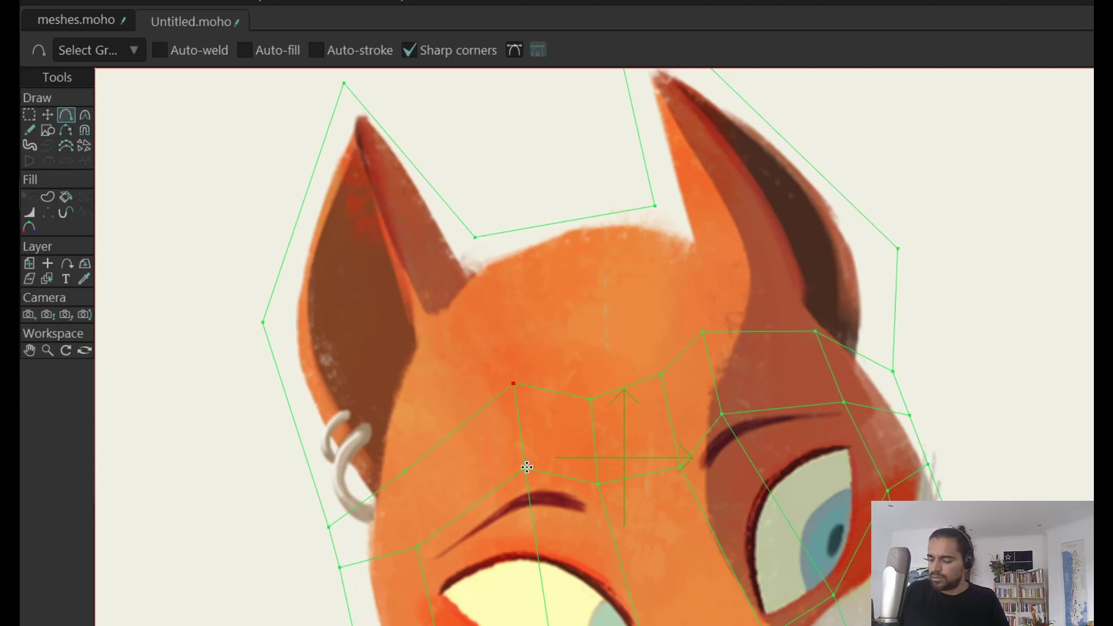
key(Return)
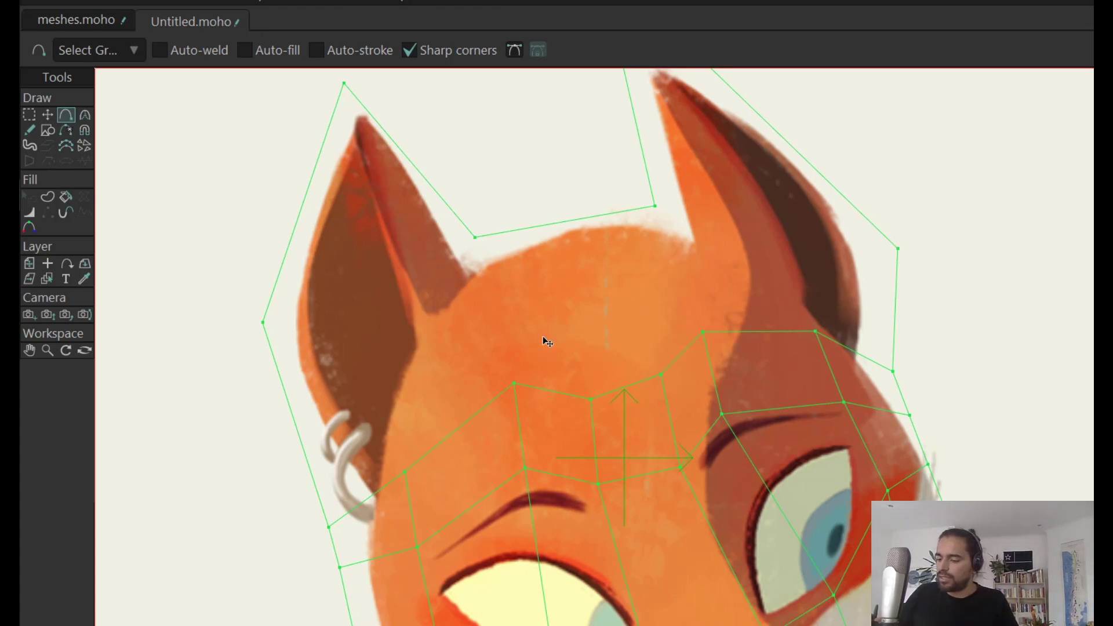
Step: Reposition the middle points of the forehead line so that it arches more evenly across the head
key(t)
drag(519, 383, 521, 387)
drag(809, 372, 772, 370)
drag(480, 386, 477, 380)
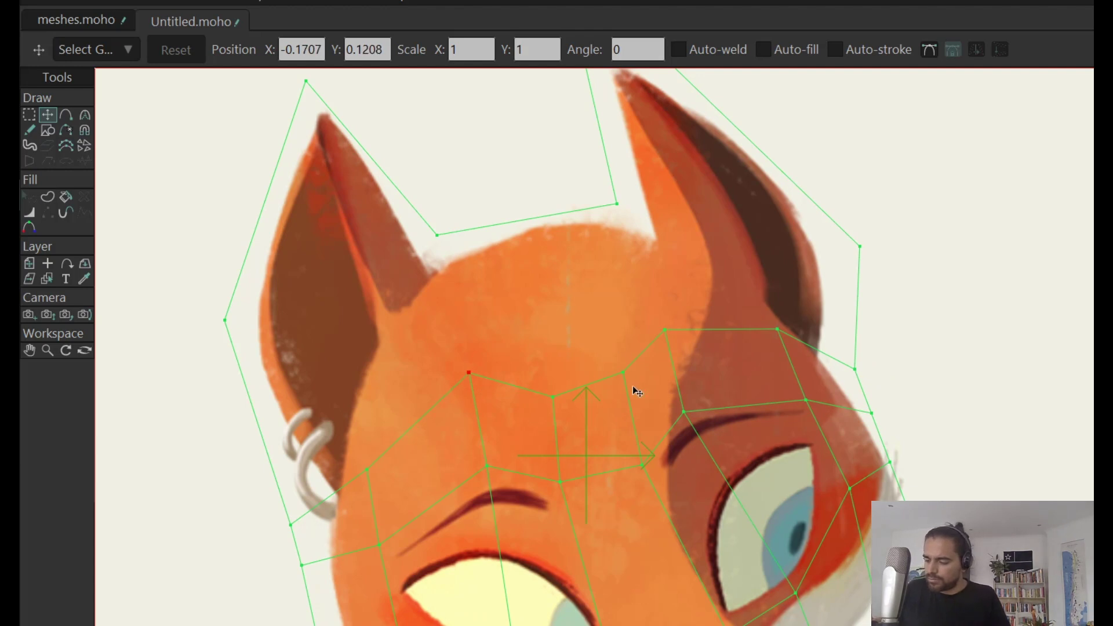
drag(555, 394, 751, 338)
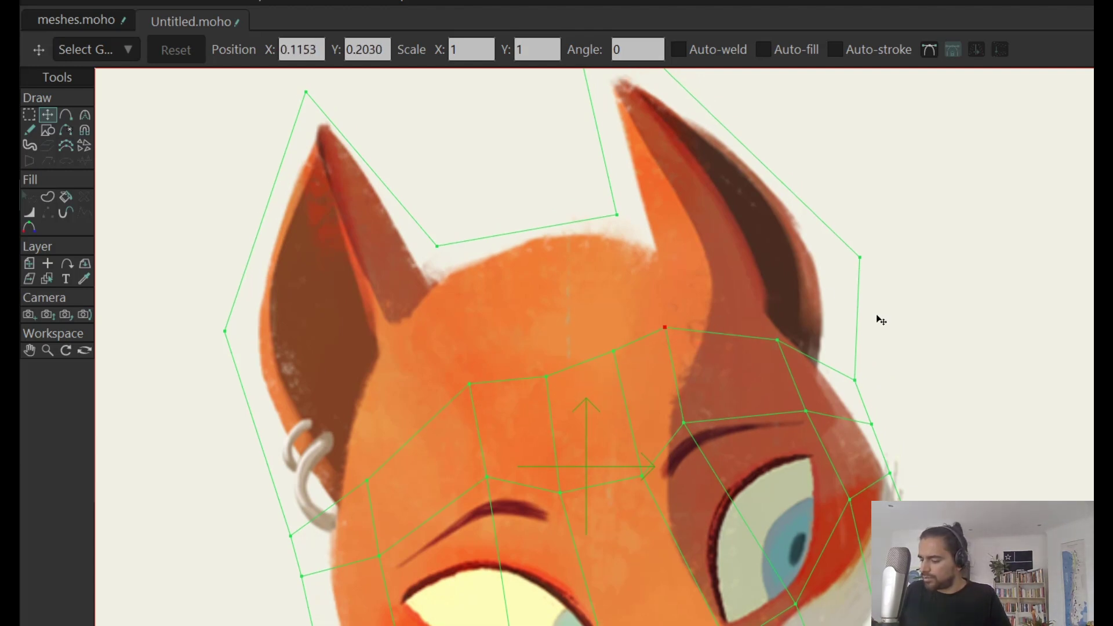
Step: Connect the forehead line's four middle points to the top outline between the ears, adding two outline points there
key(a)
click(485, 230)
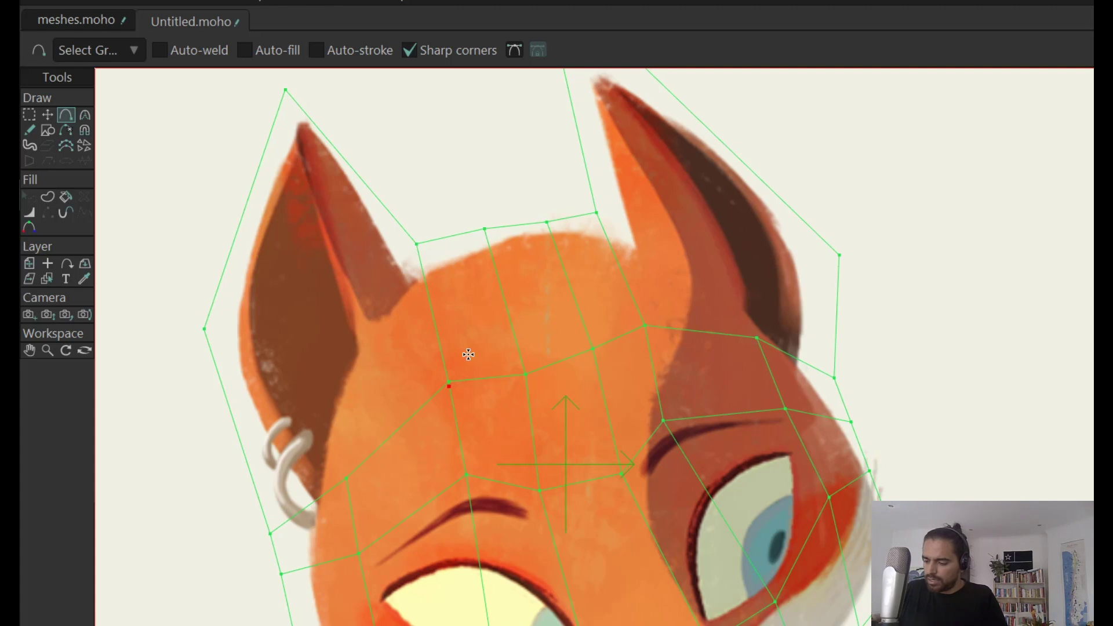
scroll(948, 469, down, 2)
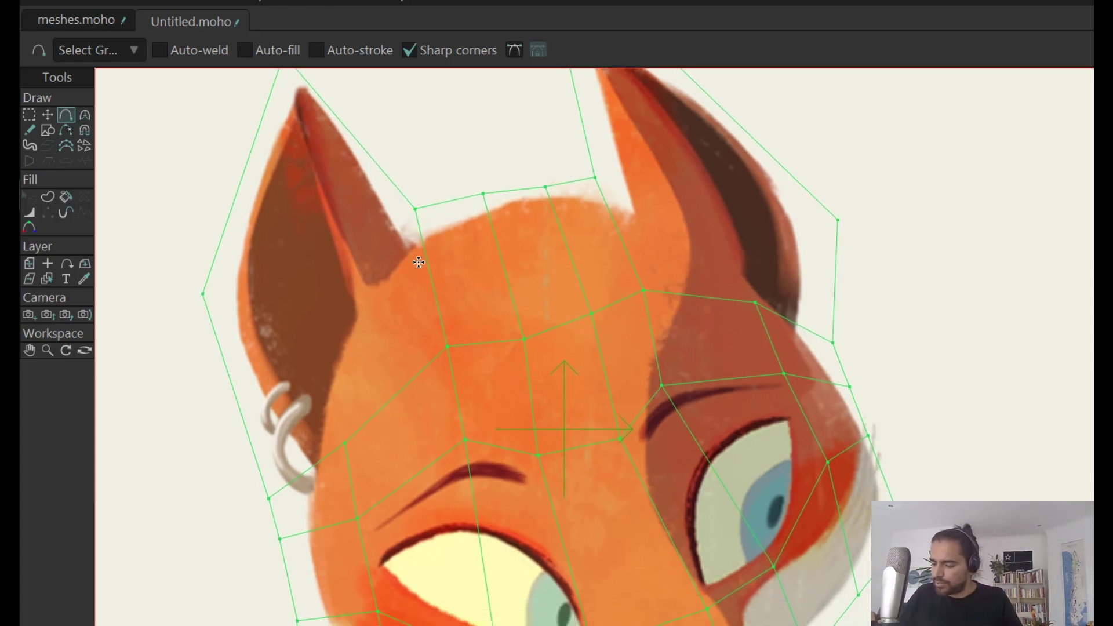
Step: Add a segment from the outline near the left ear's tip down to the ear's base
drag(450, 239, 456, 364)
click(275, 221)
drag(270, 224, 409, 381)
key(Return)
Step: Add a line through both ear bases just below the top of the head, welded to the dividers and the outline on each side
drag(577, 481, 589, 480)
mouse_move(278, 513)
mouse_down()
mouse_move(278, 524)
mouse_move(447, 318)
mouse_move(517, 294)
mouse_move(638, 284)
mouse_move(861, 373)
mouse_up()
key(Return)
key(Return)
key(Return)
key(Return)
key(Return)
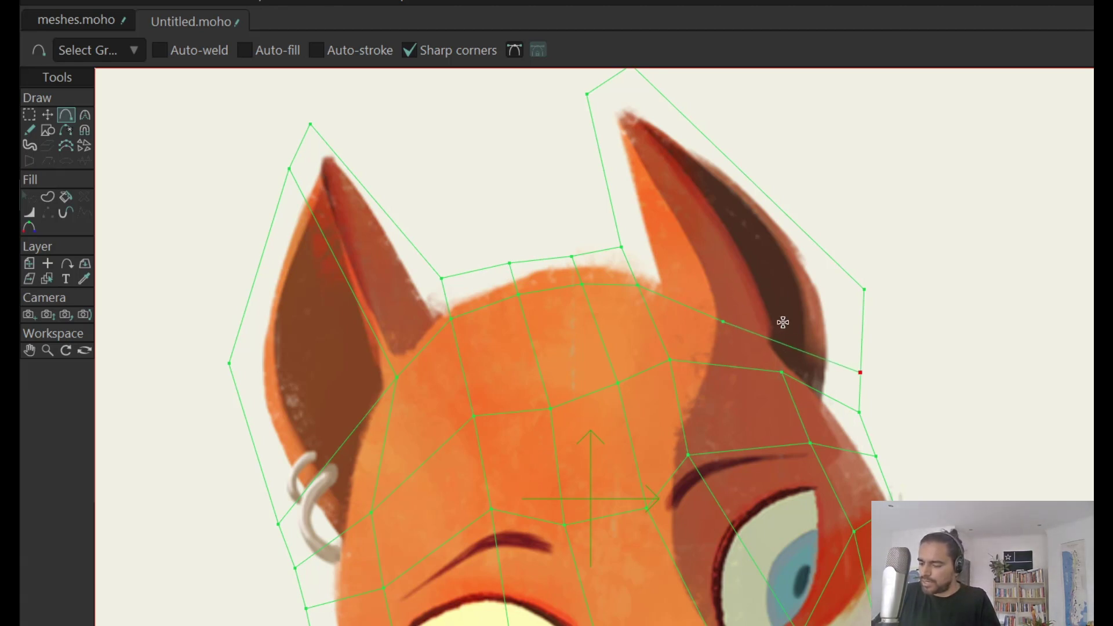
Step: Connect the forehead line's outer right point to the upper head line's point at the base of the right ear
drag(781, 372, 718, 318)
key(Return)
drag(792, 197, 748, 276)
drag(852, 264, 785, 333)
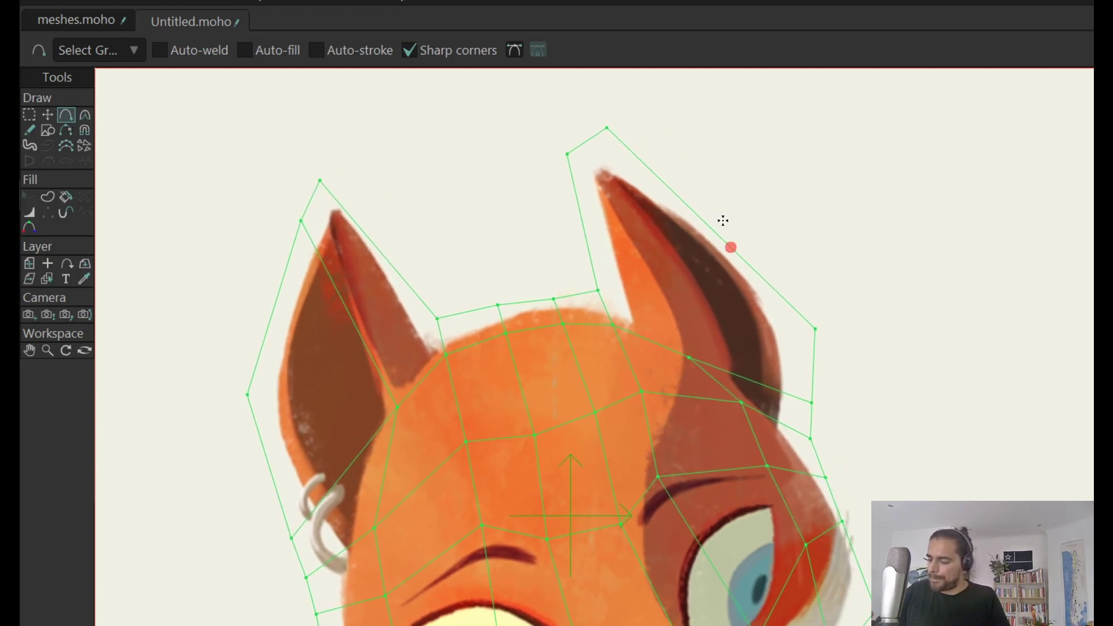
Step: Divide the right ear with a lengthwise line from its base to the tip outline and a crosswise line joining the outline on both sides
drag(694, 183, 688, 217)
drag(686, 389, 650, 307)
drag(650, 307, 581, 187)
key(space)
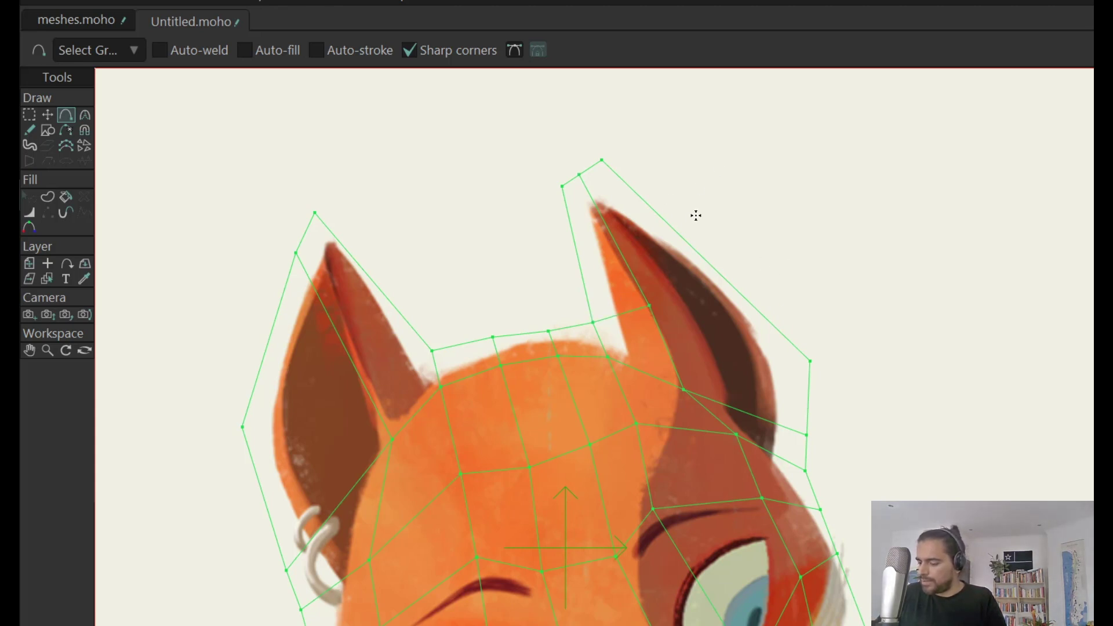
drag(650, 305, 730, 284)
Step: Pull the right ear's outline points in closer to the ear's shape and delete the extra outline point on its outer edge
click(48, 115)
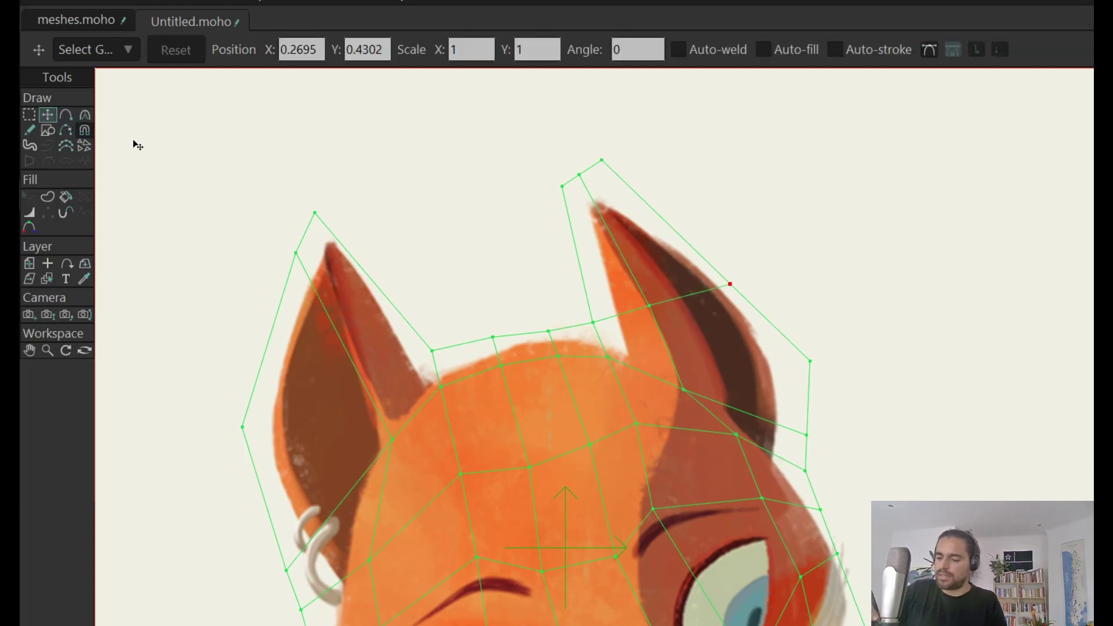
mouse_move(828, 350)
mouse_down()
mouse_move(837, 341)
mouse_move(822, 350)
mouse_up()
drag(759, 278, 763, 286)
drag(604, 161, 607, 175)
drag(739, 283, 734, 283)
drag(831, 341, 813, 343)
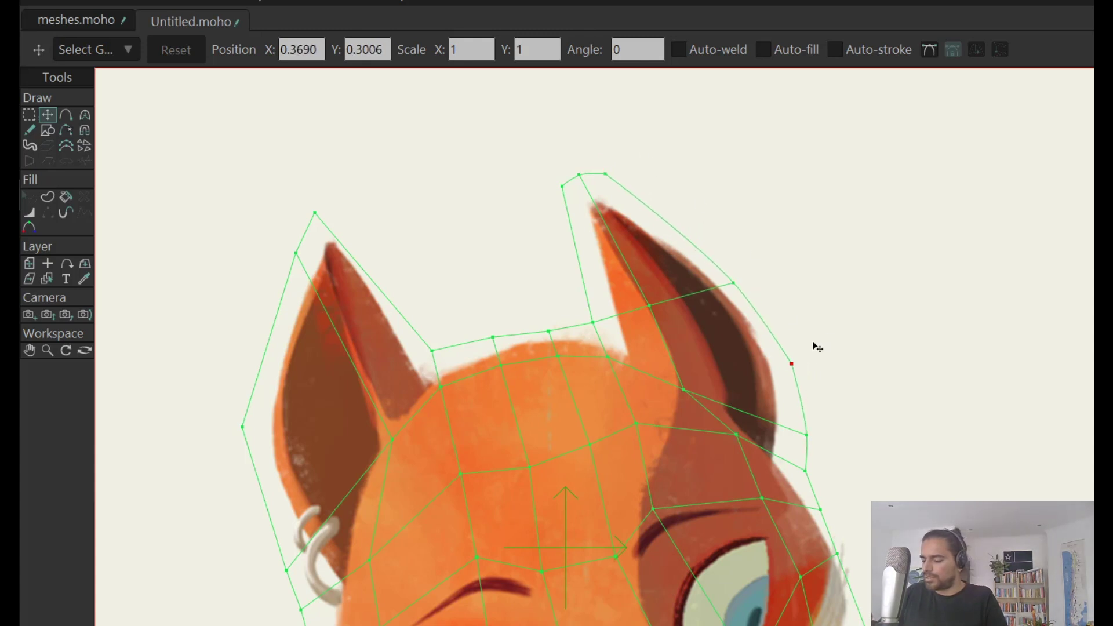
key(Delete)
Step: Add a line across the left ear from its inner base outline through the ear divider to the outer outline
drag(760, 205, 808, 173)
drag(475, 328, 329, 472)
key(a)
key(ctrl+a)
key(ctrl+shift+a)
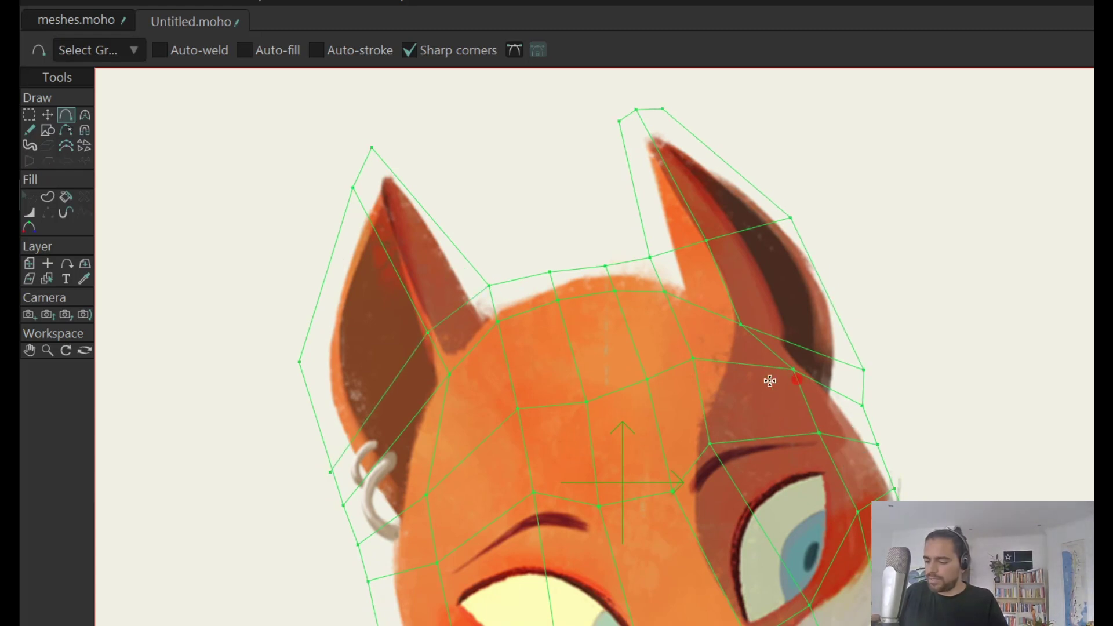
Step: Reposition the mesh points around both ears, including the inner point of the right ear
key(t)
drag(331, 472, 343, 522)
drag(381, 198, 397, 197)
drag(361, 238, 370, 230)
drag(313, 399, 319, 392)
drag(928, 379, 904, 360)
drag(753, 228, 757, 255)
drag(702, 251, 717, 264)
drag(754, 261, 755, 267)
drag(843, 254, 966, 308)
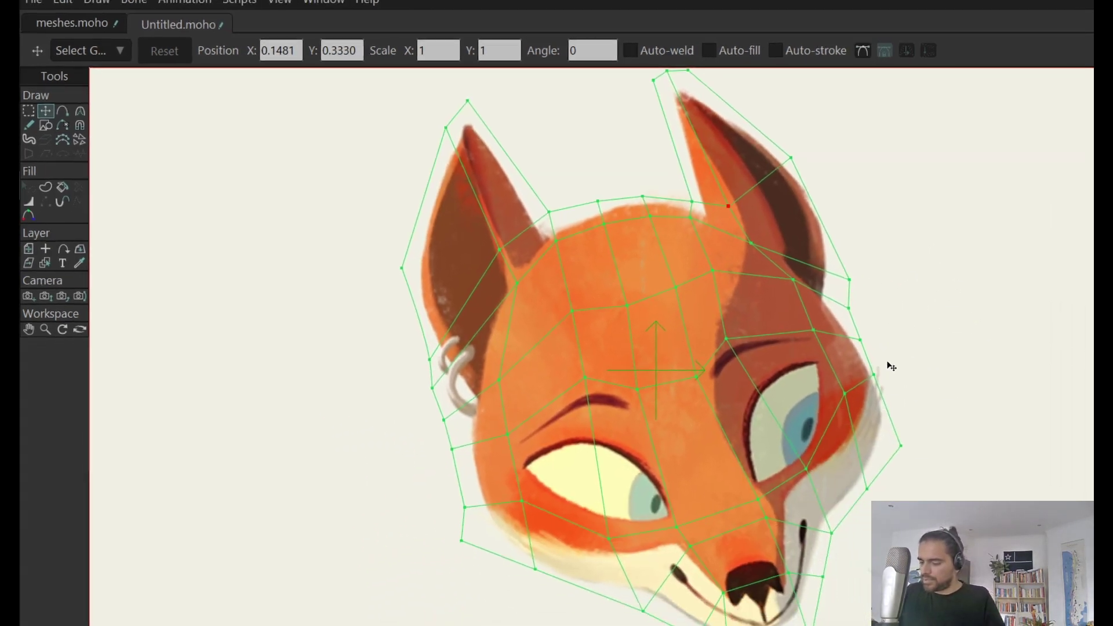
Step: Nudge the middle point of the mesh line just above the brows
drag(903, 382, 897, 311)
drag(649, 569, 649, 573)
drag(972, 487, 953, 515)
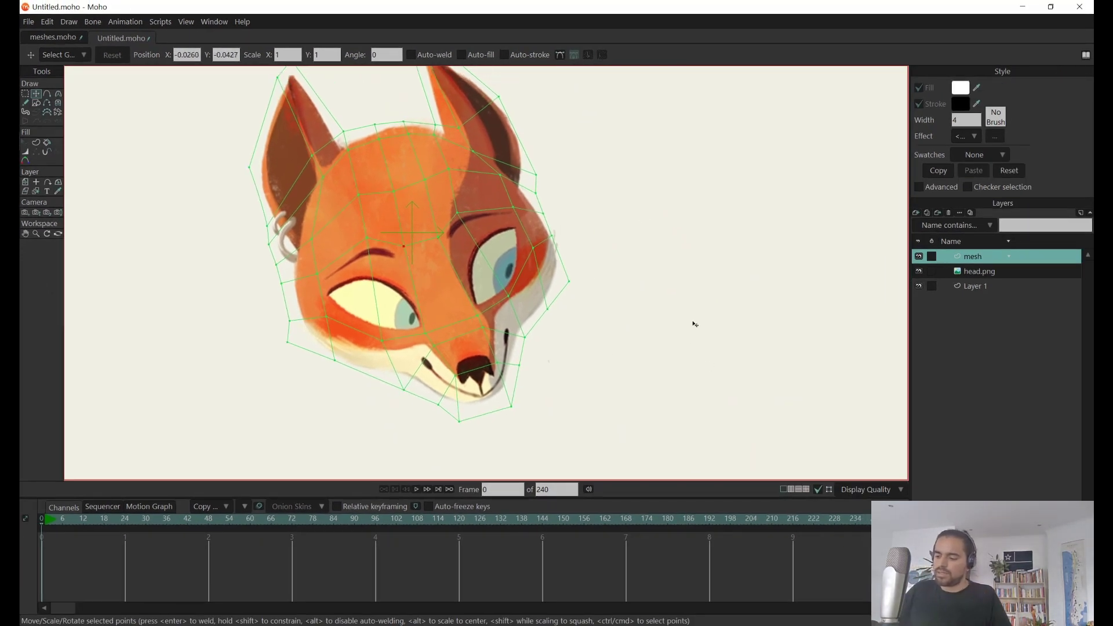
drag(678, 297, 662, 313)
drag(662, 313, 663, 278)
drag(633, 412, 617, 429)
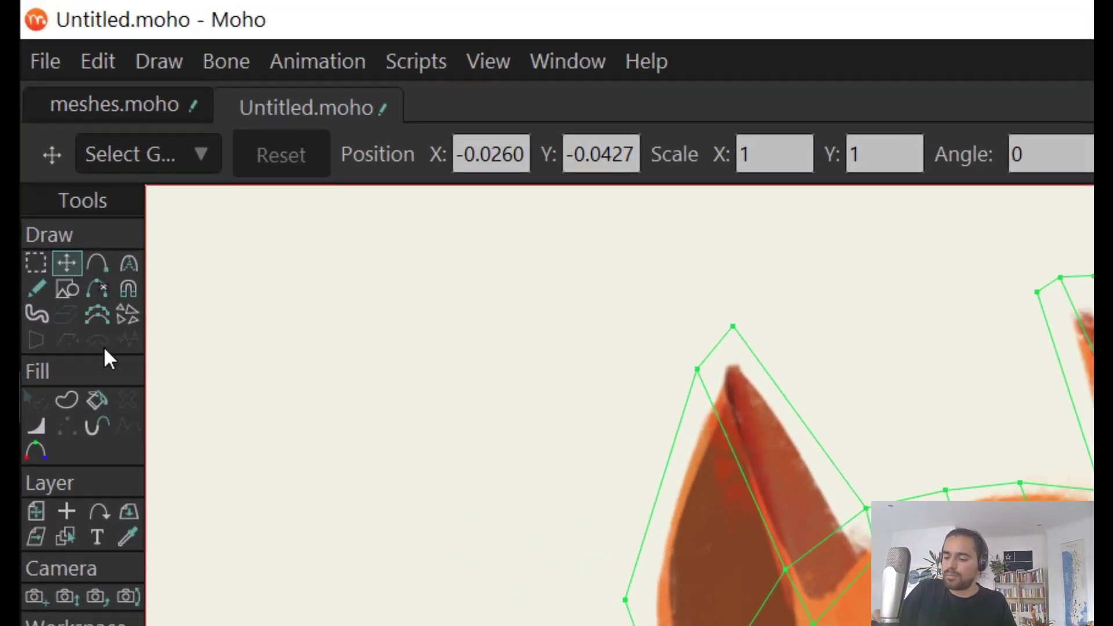
Step: Try filling the mesh quads of the left ear one by one with the Paint Bucket tool
click(97, 399)
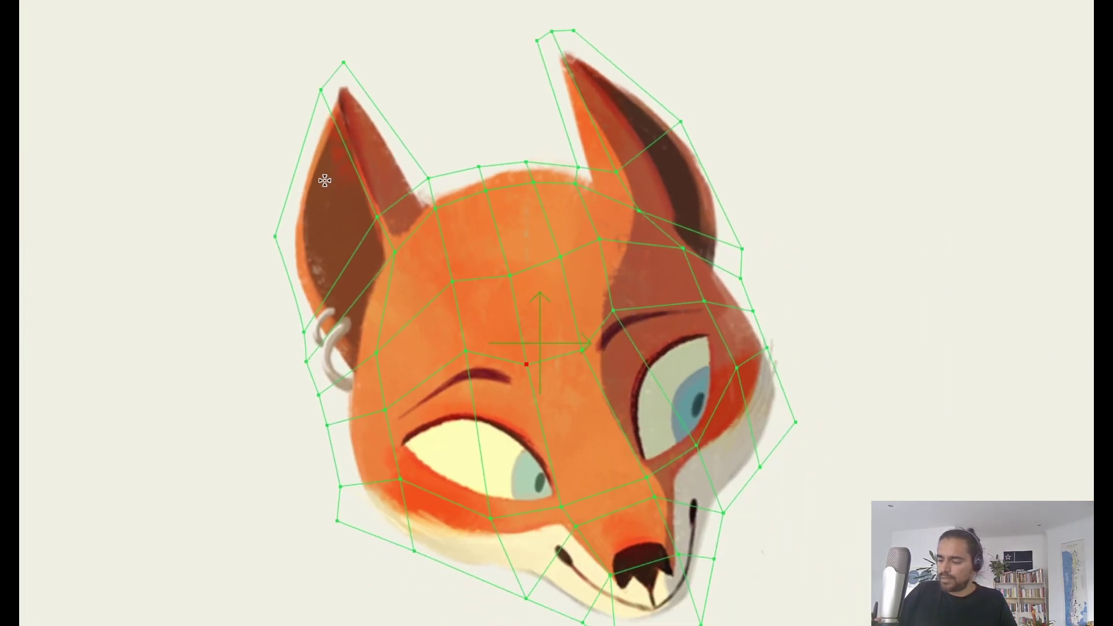
click(620, 444)
key(ctrl+z)
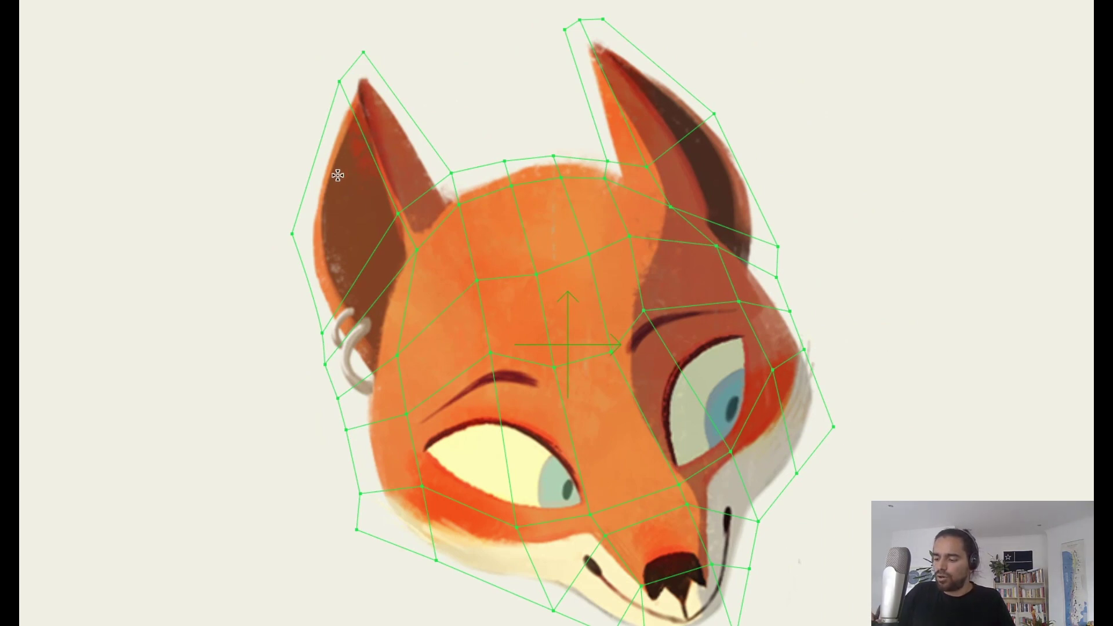
click(341, 178)
key(ctrl+a)
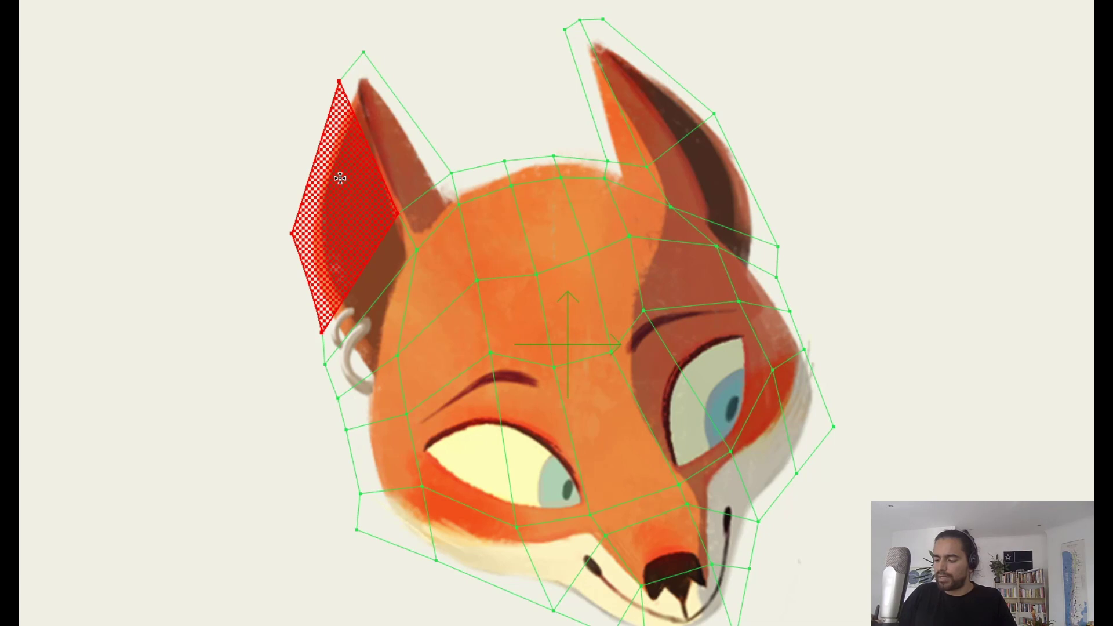
click(333, 205)
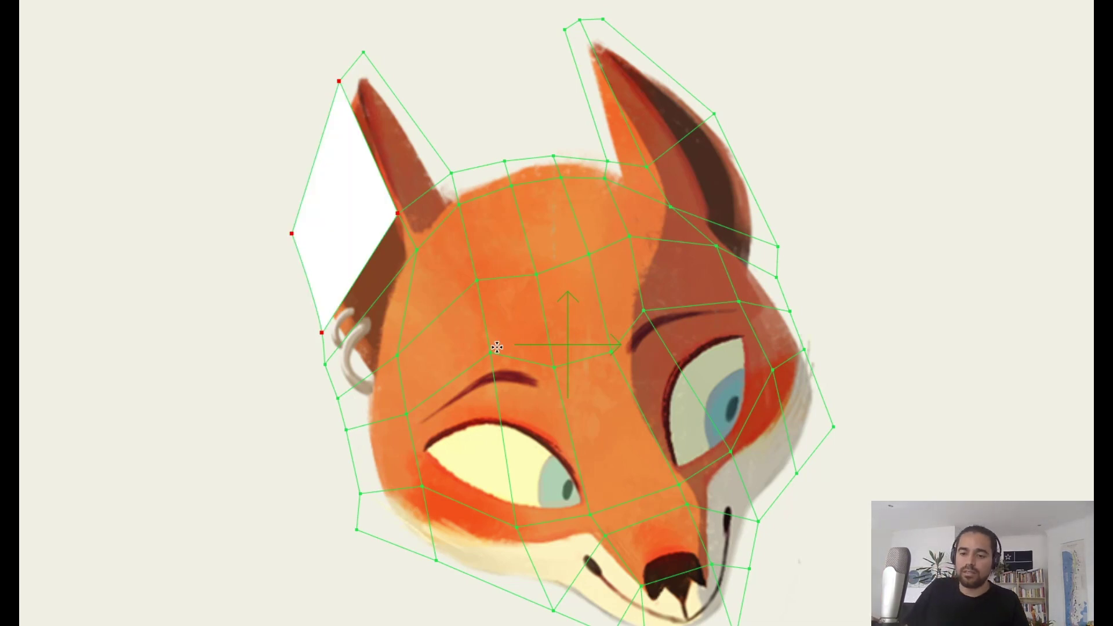
click(411, 154)
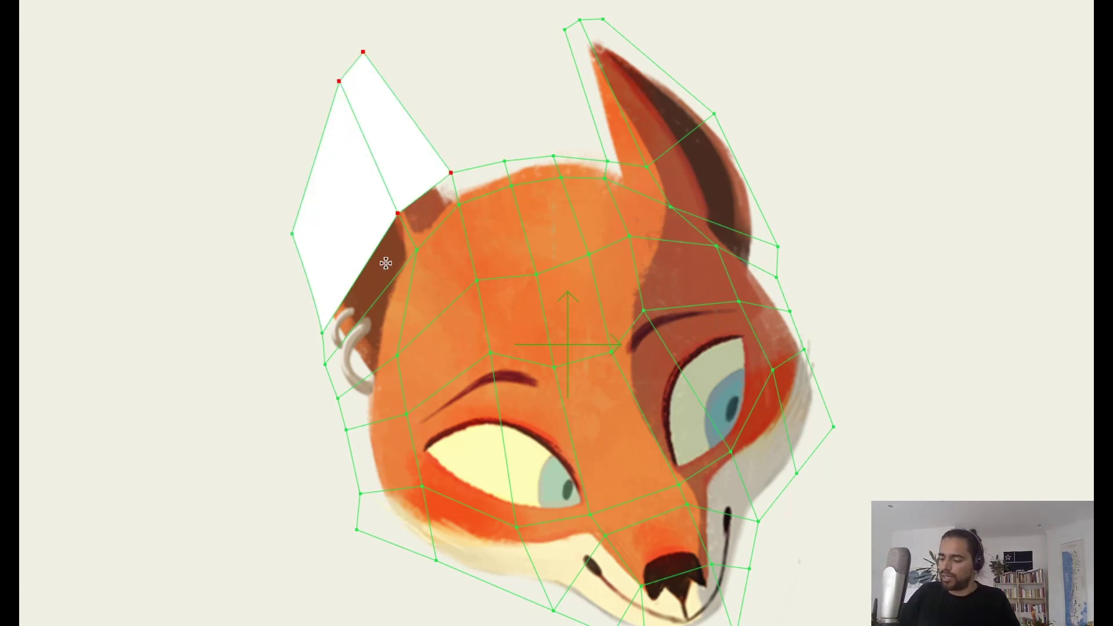
click(385, 263)
click(433, 207)
click(437, 273)
Step: Undo all the single-quad fills on the left ear
key(ctrl+z)
key(ctrl+z)
key(ctrl+z)
key(ctrl+z)
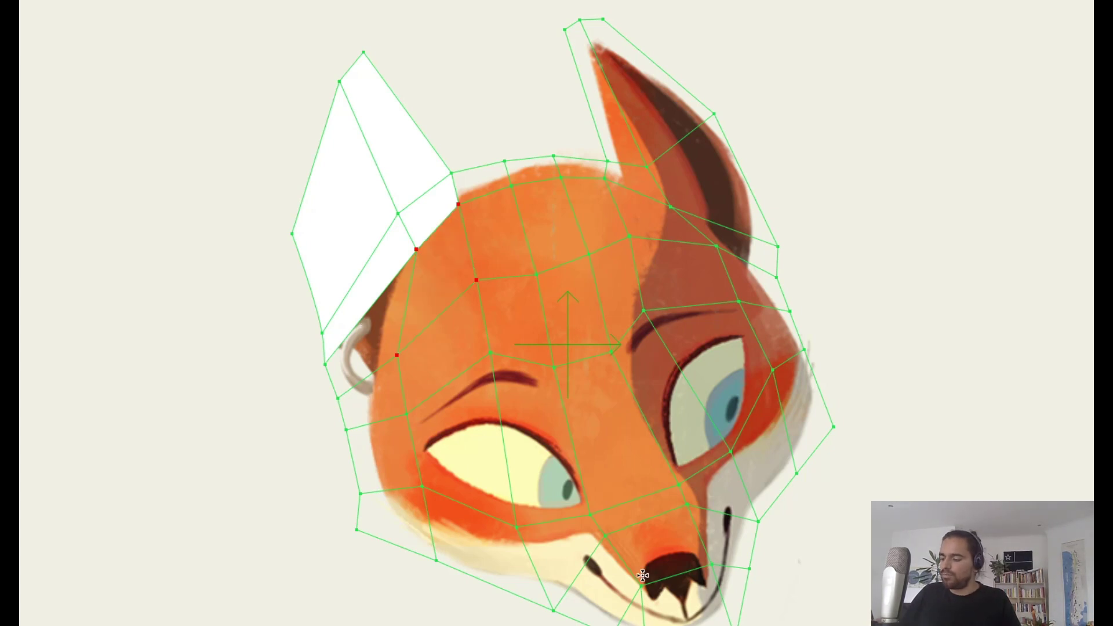
key(ctrl+z)
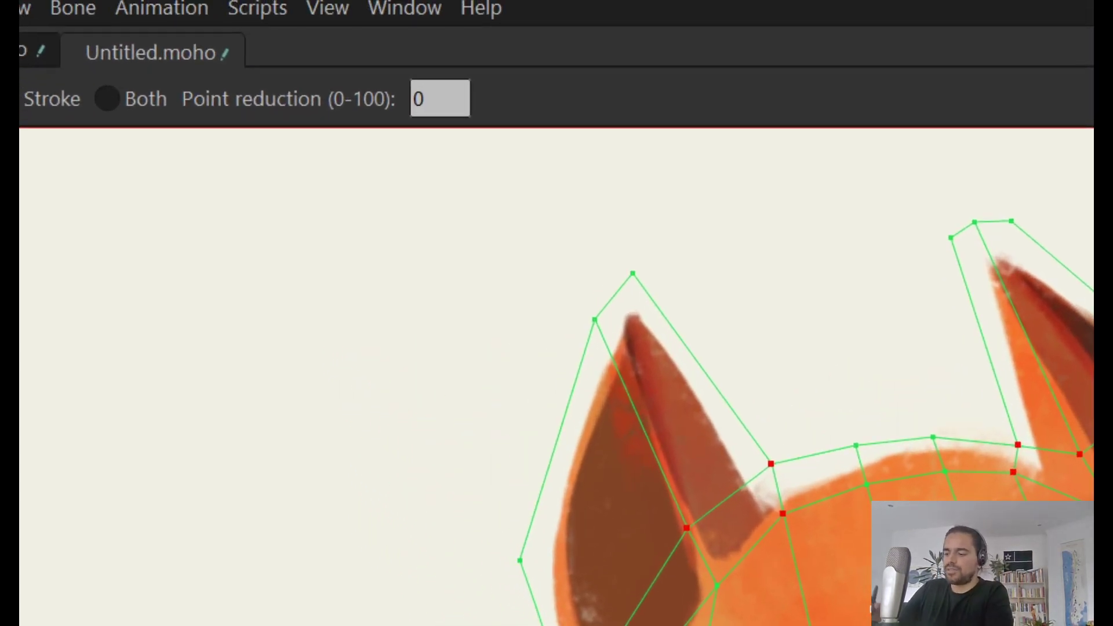
Step: Fill the whole mesh with the Fill Quad Mesh script and place the mesh layer below head.png
click(270, 6)
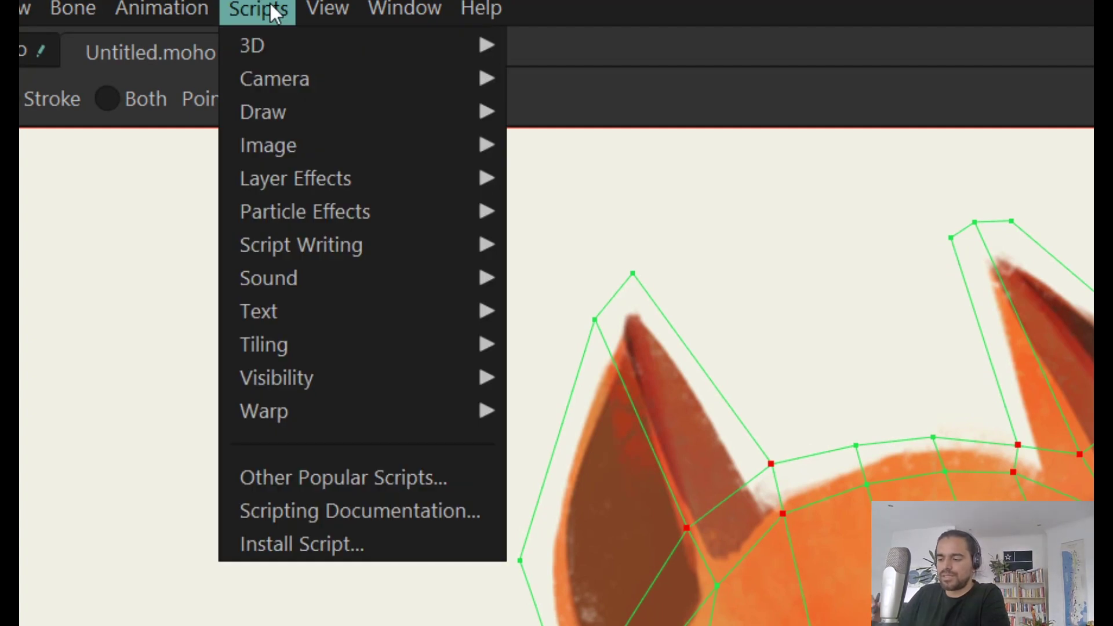
mouse_move(427, 121)
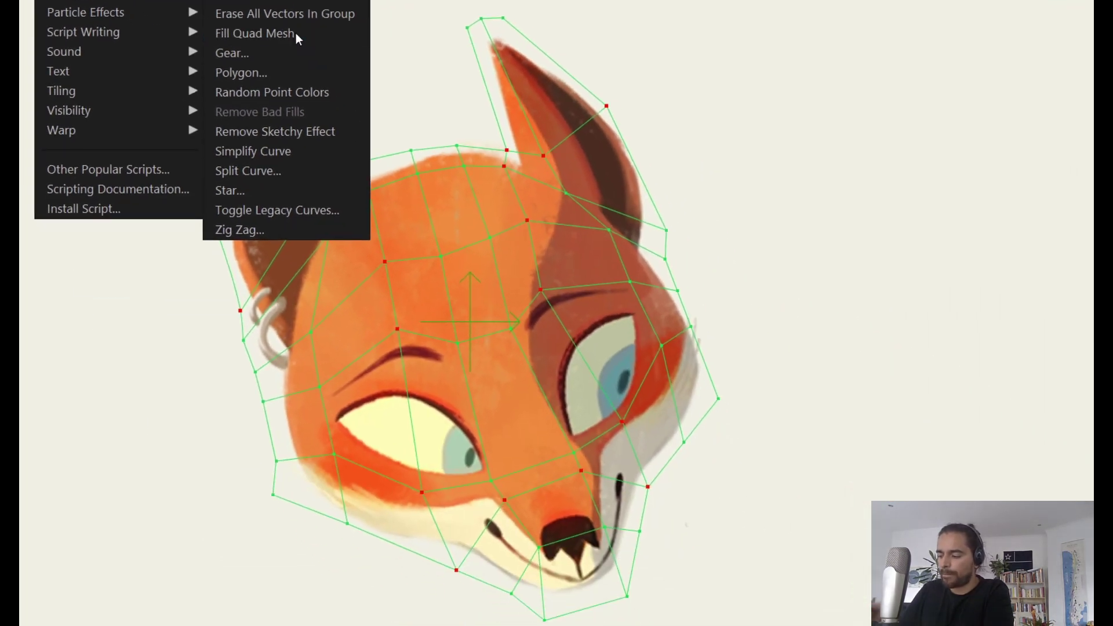
click(669, 248)
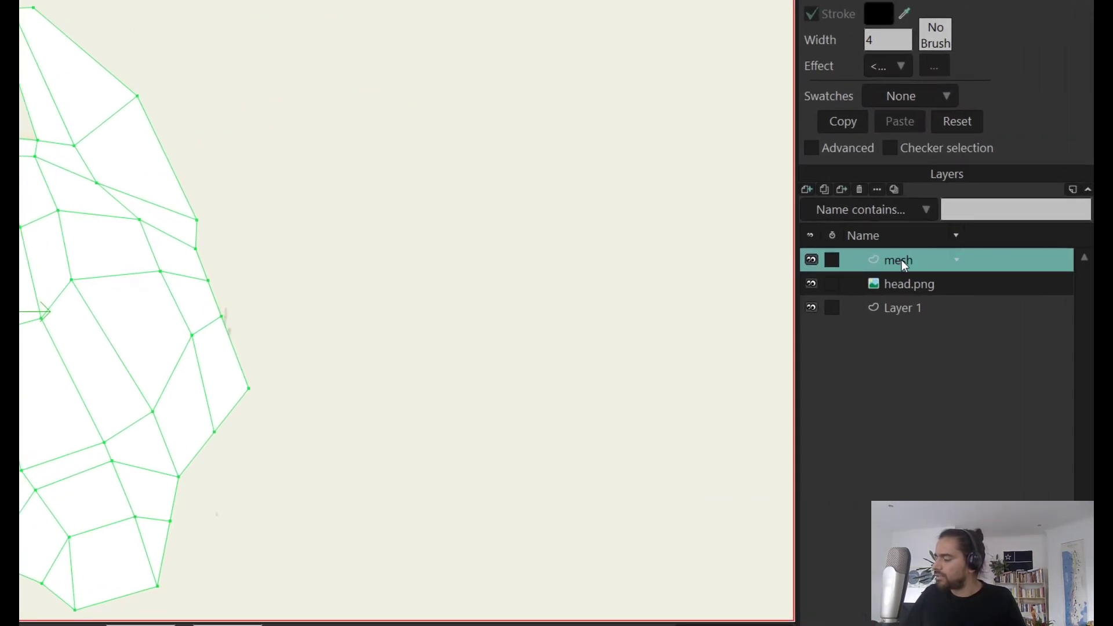
drag(902, 260, 925, 303)
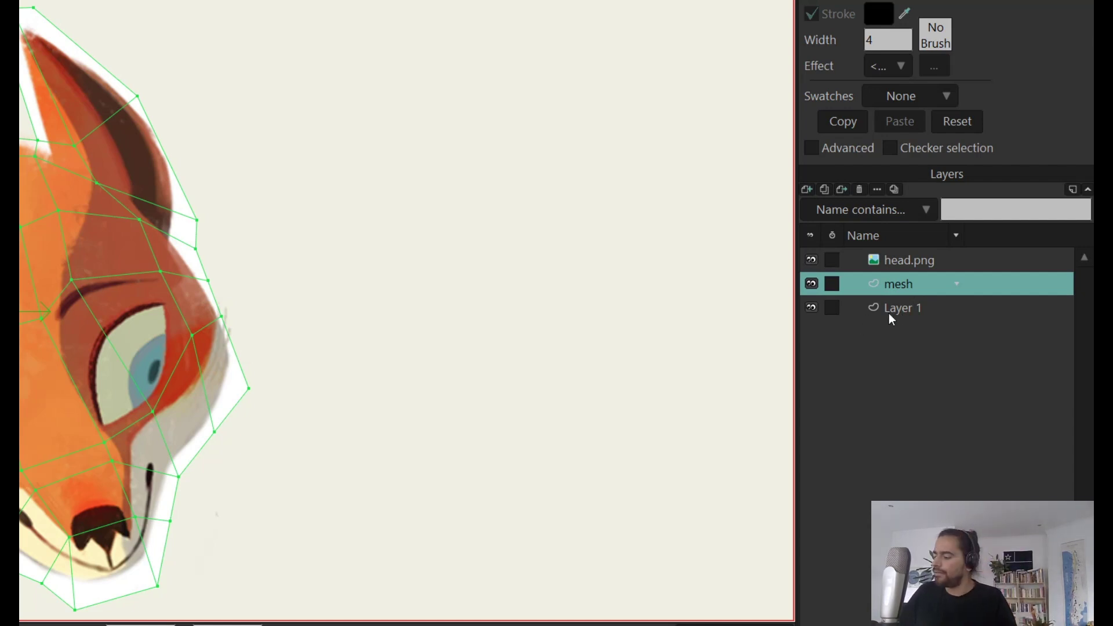
Step: Set the smart warp layer of the head.png image layer to mesh in its layer settings
click(902, 260)
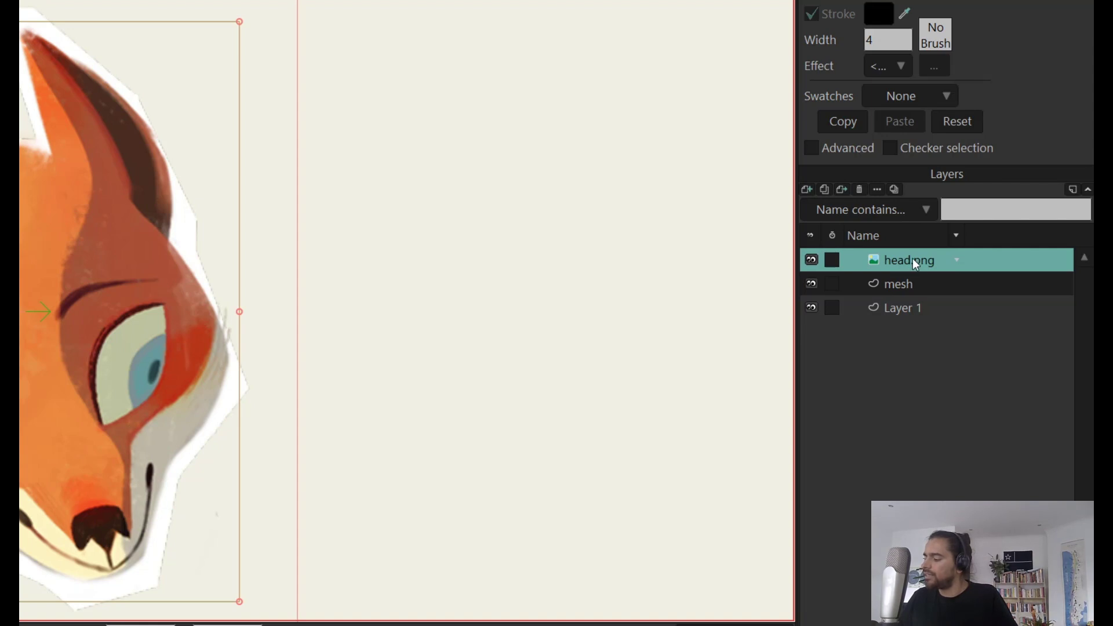
double_click(909, 261)
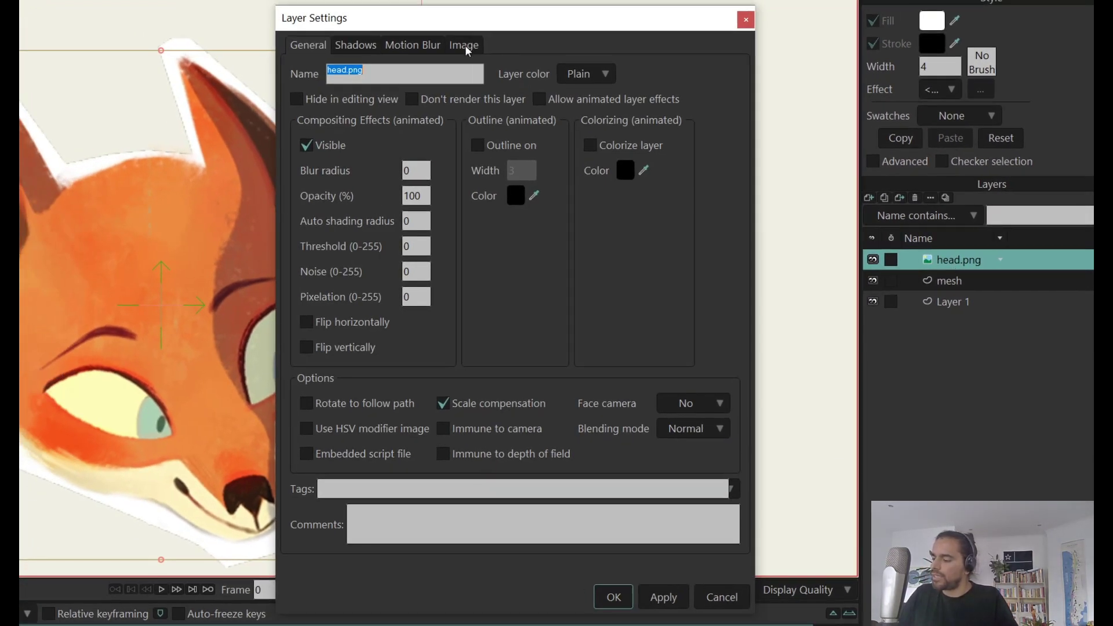
click(467, 48)
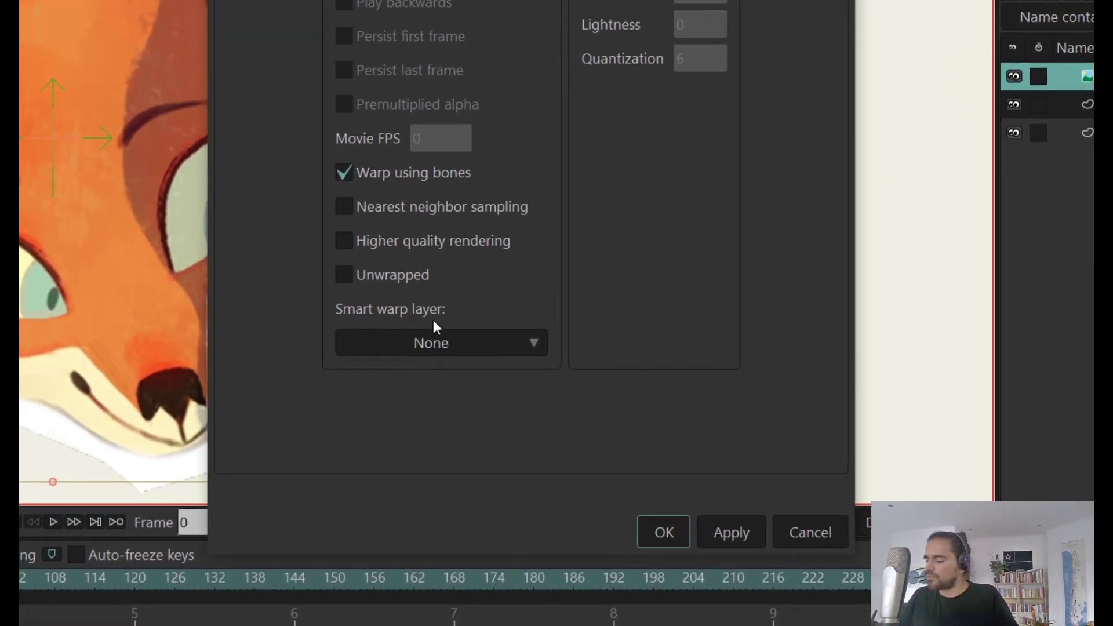
click(472, 343)
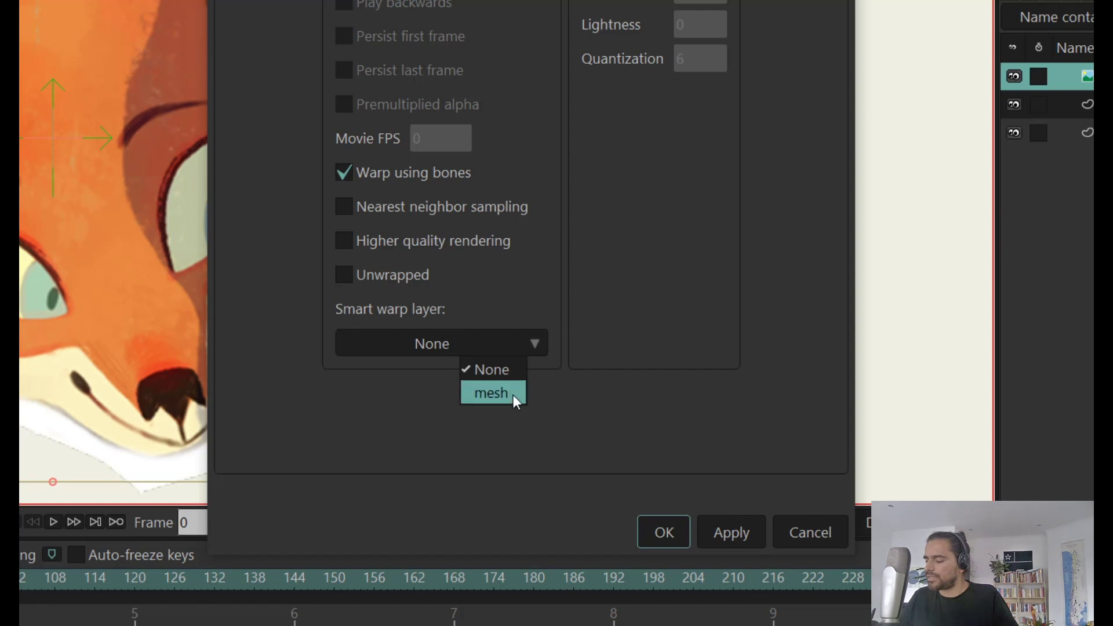
click(513, 396)
click(665, 537)
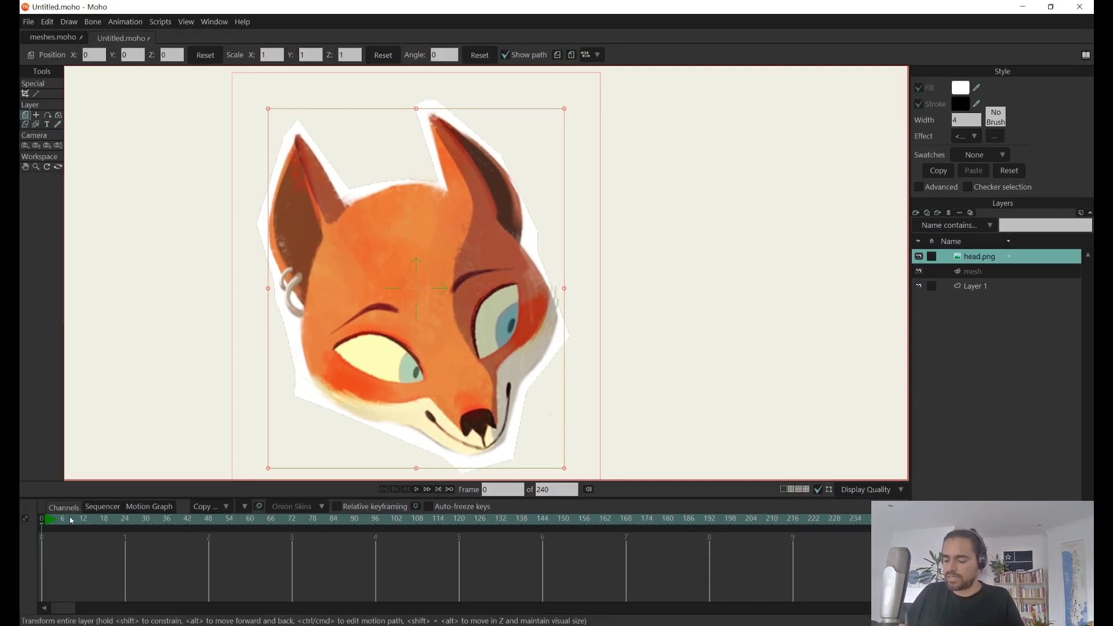
Step: Move the timeline to frame 24 and select the mesh layer
click(70, 525)
scroll(69, 521, down, 2)
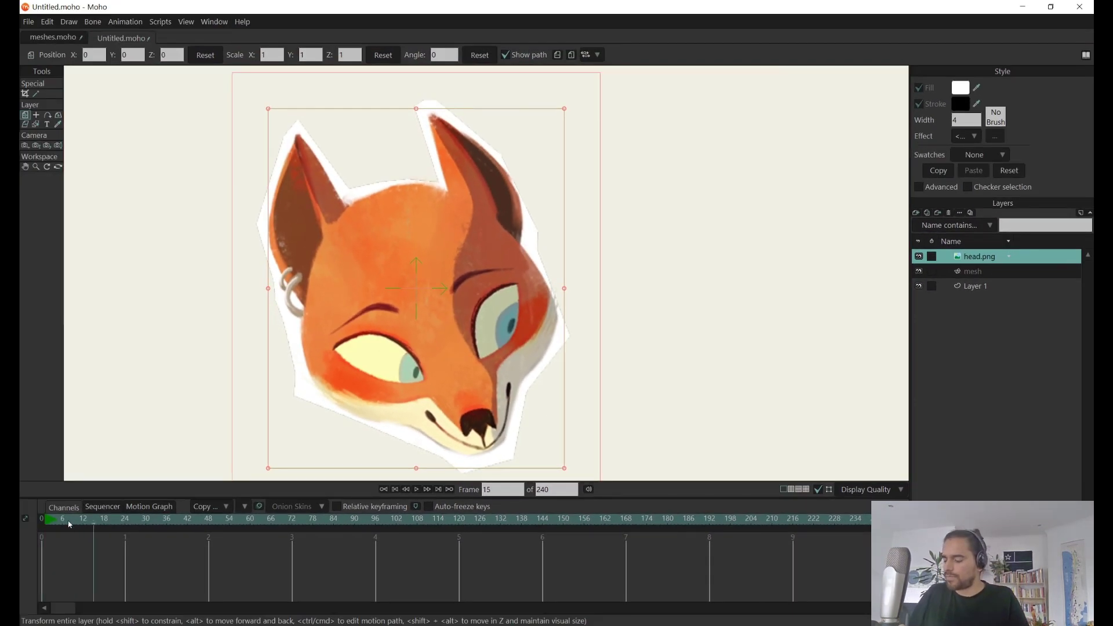
scroll(68, 521, up, 5)
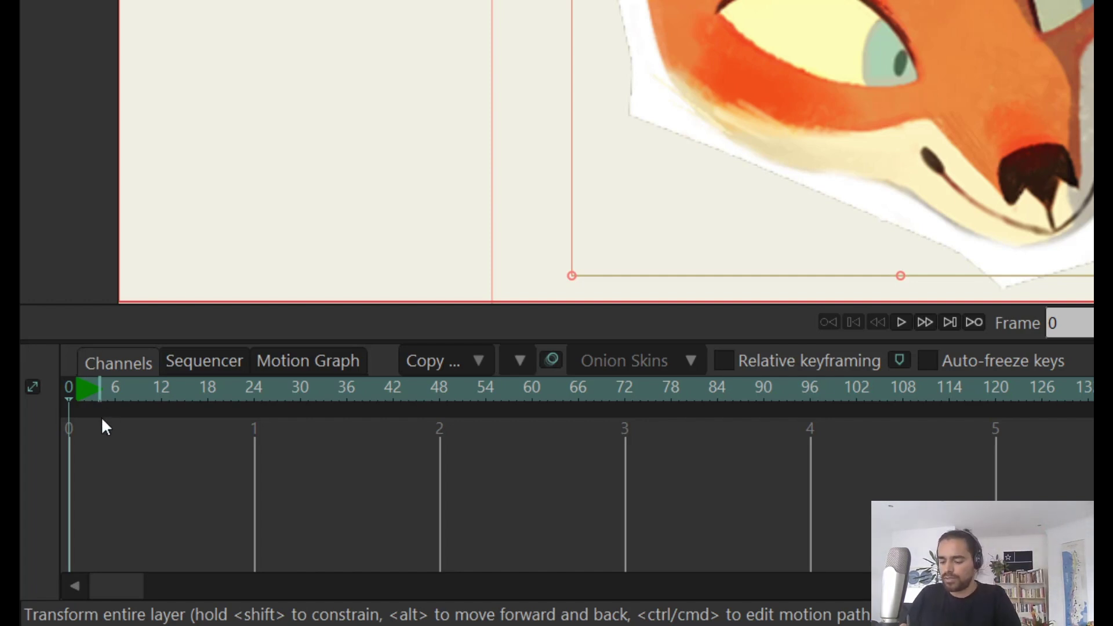
drag(77, 389, 254, 389)
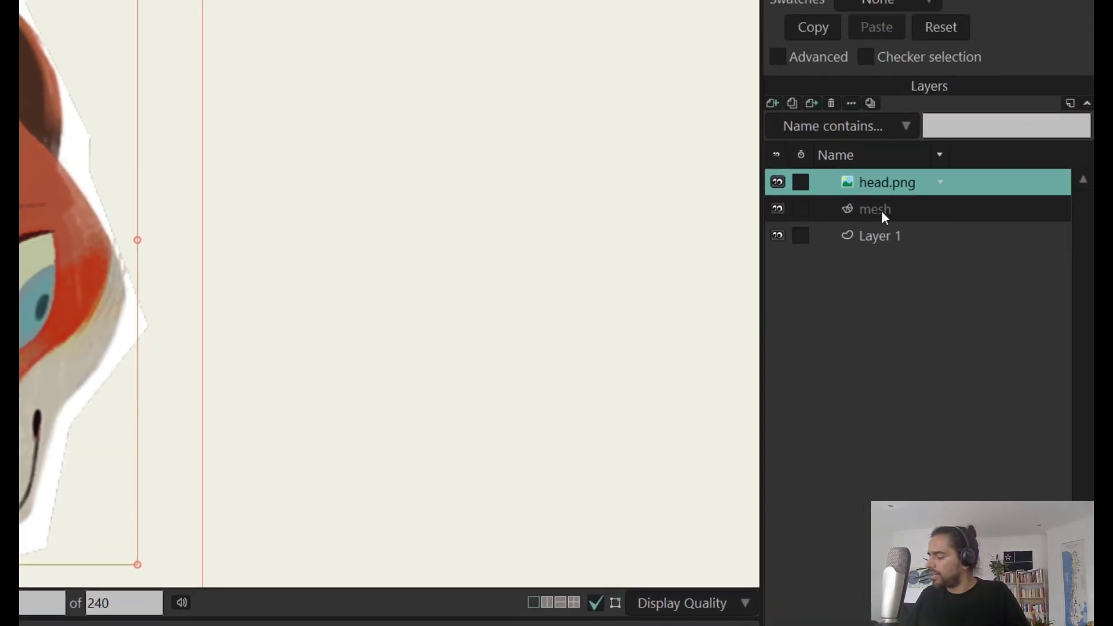
click(877, 212)
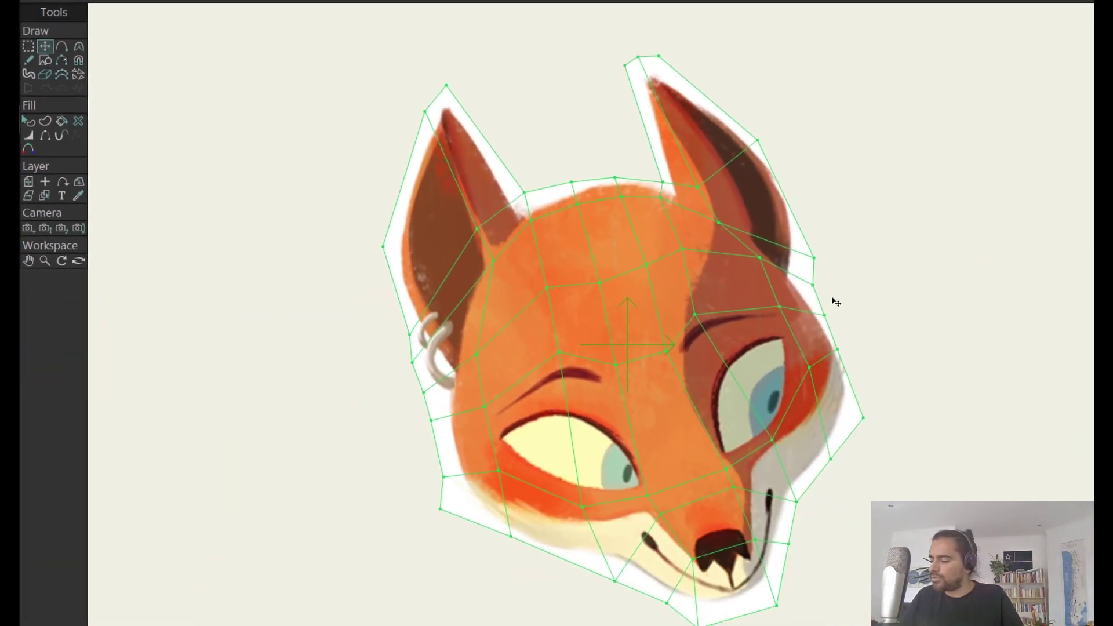
Step: Try distorting the right brow, eye and nose bridge by moving individual mesh points around them
drag(778, 322, 780, 314)
drag(756, 257, 750, 264)
drag(682, 248, 683, 261)
drag(692, 314, 694, 290)
drag(773, 321, 768, 295)
drag(680, 352, 677, 327)
drag(727, 469, 710, 434)
drag(769, 440, 794, 331)
drag(760, 388, 768, 442)
drag(791, 342, 789, 398)
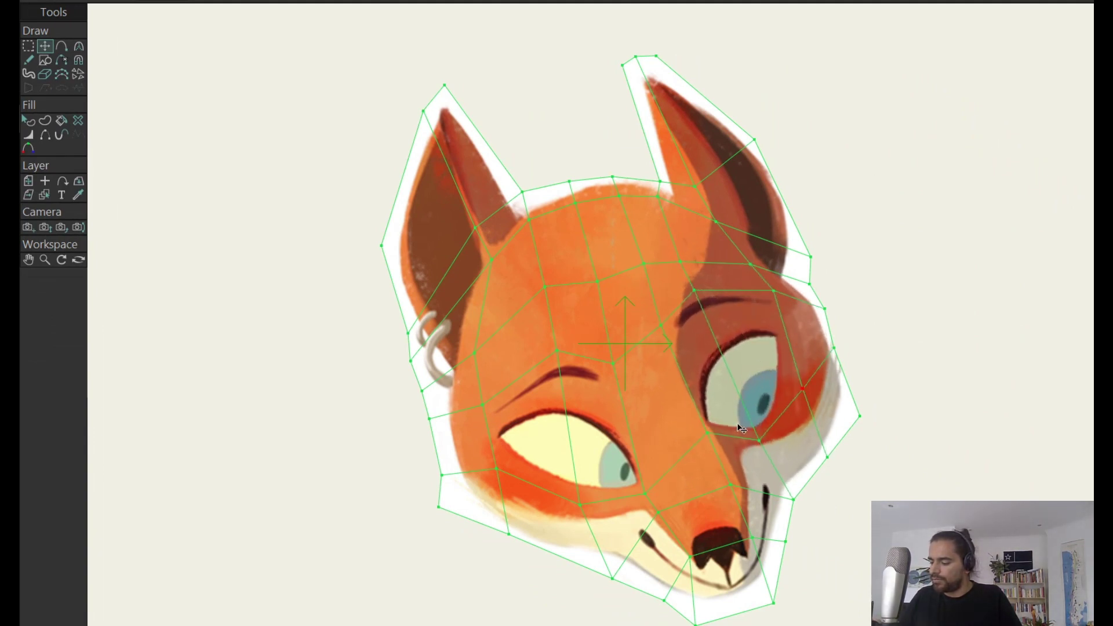
drag(740, 430, 749, 452)
drag(701, 300, 714, 355)
drag(674, 357, 706, 302)
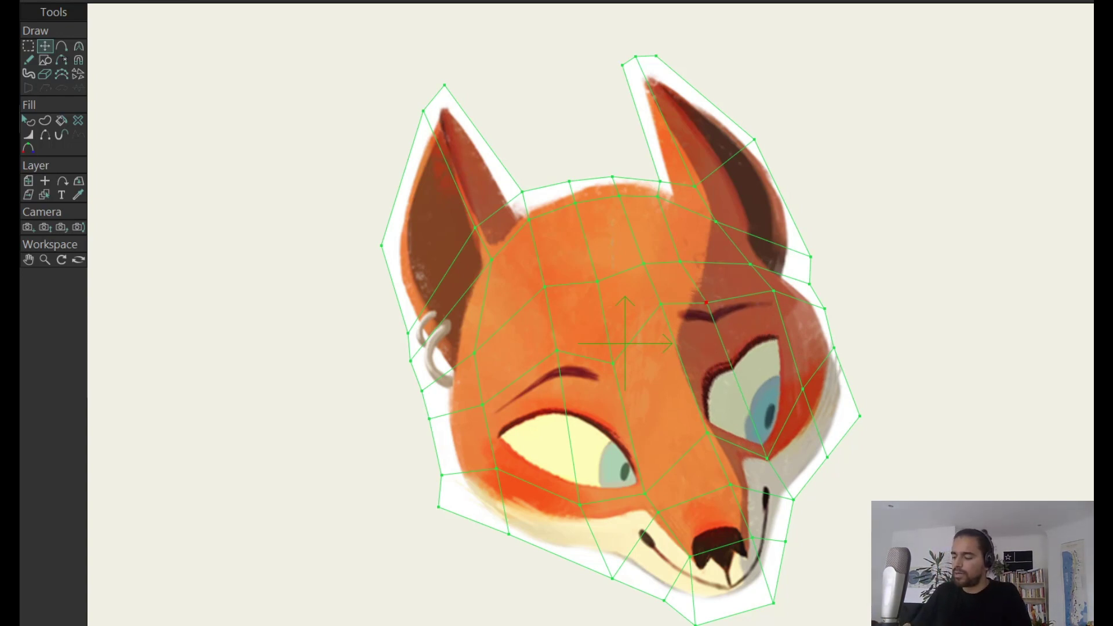
Step: Undo all the single-point moves around the right eye and brow
key(ctrl+z)
key(ctrl+z)
key(ctrl+z)
key(ctrl+z)
key(ctrl+z)
key(ctrl+z)
key(ctrl+z)
key(ctrl+z)
key(ctrl+z)
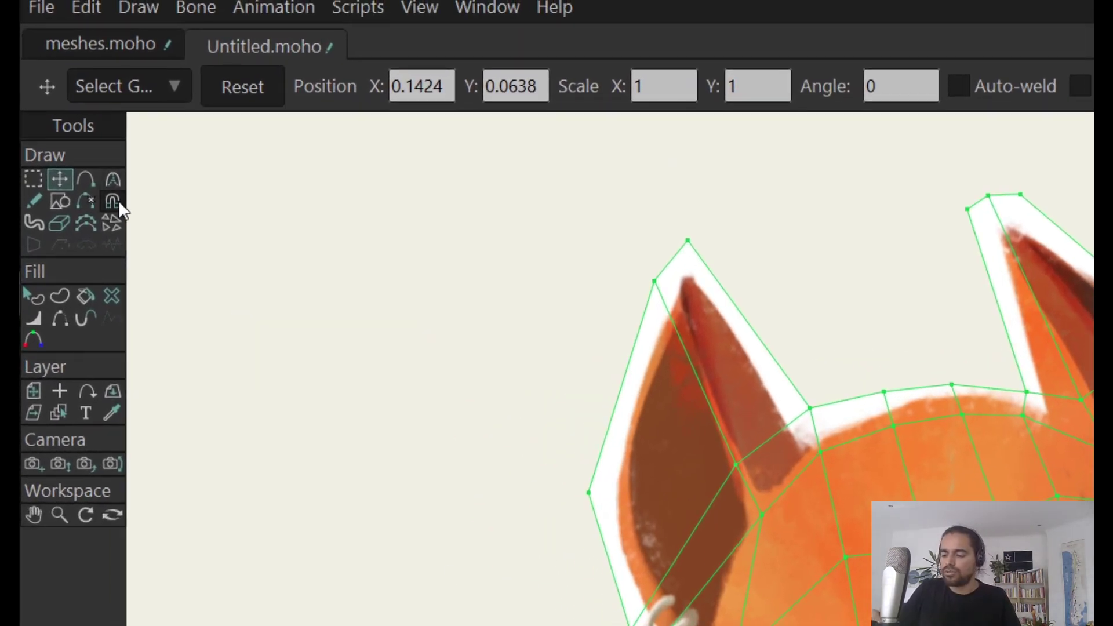
Step: Switch to the Magnet tool, shrink its radius, and push the forehead and brow points toward the right side of the face
click(116, 201)
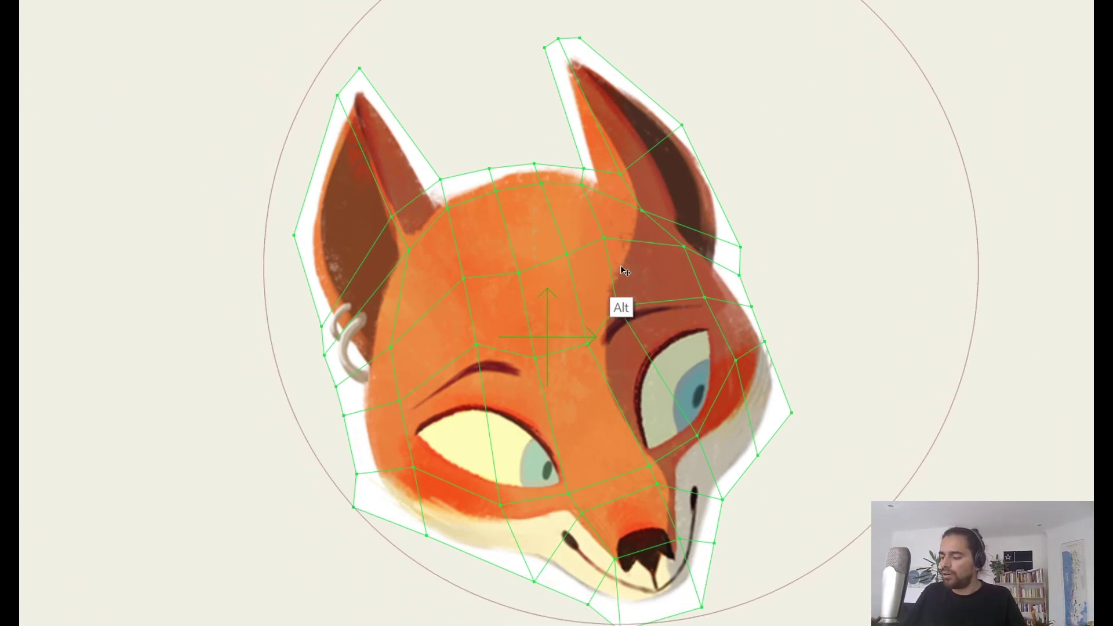
mouse_move(640, 271)
mouse_down()
mouse_move(441, 282)
mouse_move(676, 283)
mouse_move(470, 302)
mouse_move(509, 316)
mouse_move(458, 319)
mouse_up()
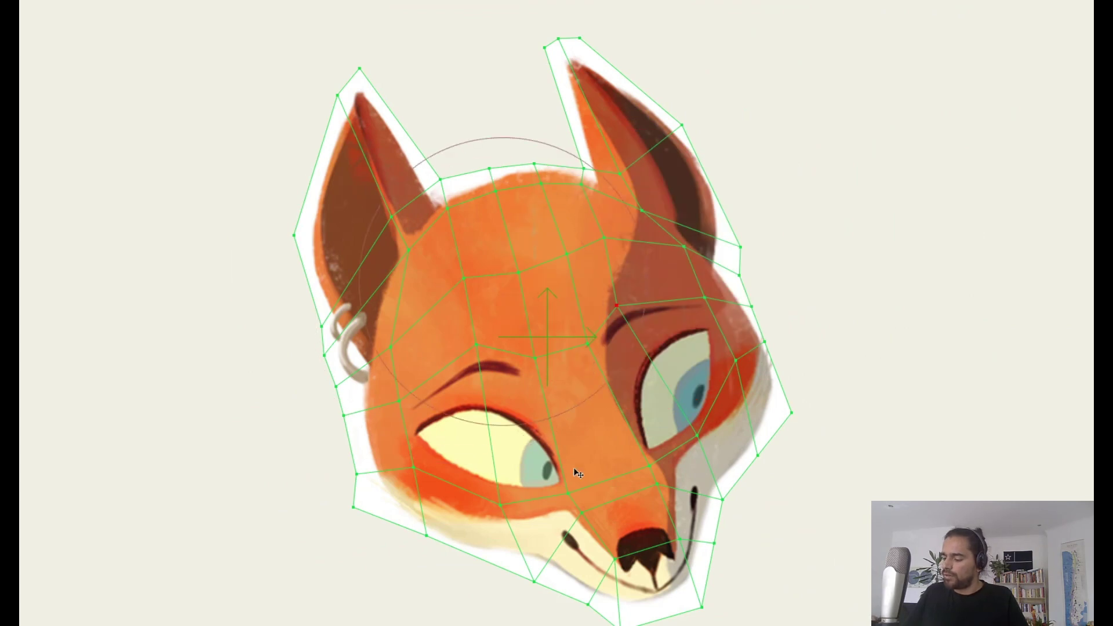
drag(574, 402, 576, 404)
drag(563, 322, 582, 316)
drag(589, 385, 620, 378)
drag(519, 276, 540, 273)
drag(626, 251, 653, 248)
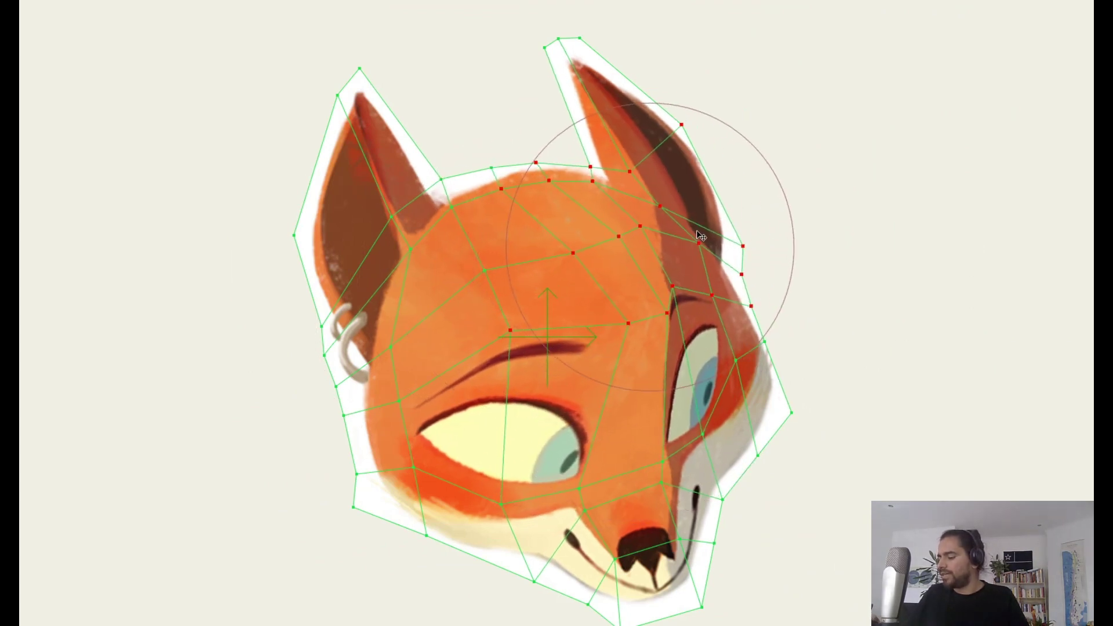
Step: Squeeze the right cheek and temple inward with the Magnet, and push the nose bridge and muzzle toward the right
drag(804, 260, 778, 252)
drag(835, 427, 803, 425)
drag(678, 451, 696, 447)
drag(592, 499, 651, 486)
drag(692, 547, 709, 481)
drag(686, 518, 737, 518)
Step: Narrow the right eye and right ear with the Magnet, and shift the top of the head and left ear toward the right
mouse_move(717, 410)
mouse_down()
mouse_move(746, 400)
mouse_move(736, 387)
mouse_up()
drag(859, 335, 841, 330)
drag(703, 247, 725, 267)
drag(777, 181, 759, 165)
drag(502, 199, 558, 183)
drag(552, 110, 571, 106)
drag(429, 144, 455, 125)
drag(379, 62, 400, 54)
Step: Stretch the left eye area and push the mouth, chin and nose farther right with the Magnet, tightening the far cheek's edge
drag(488, 185, 483, 181)
drag(576, 343, 592, 339)
drag(559, 421, 610, 427)
mouse_move(765, 485)
mouse_down()
mouse_move(826, 456)
mouse_move(817, 425)
mouse_up()
drag(692, 589, 779, 576)
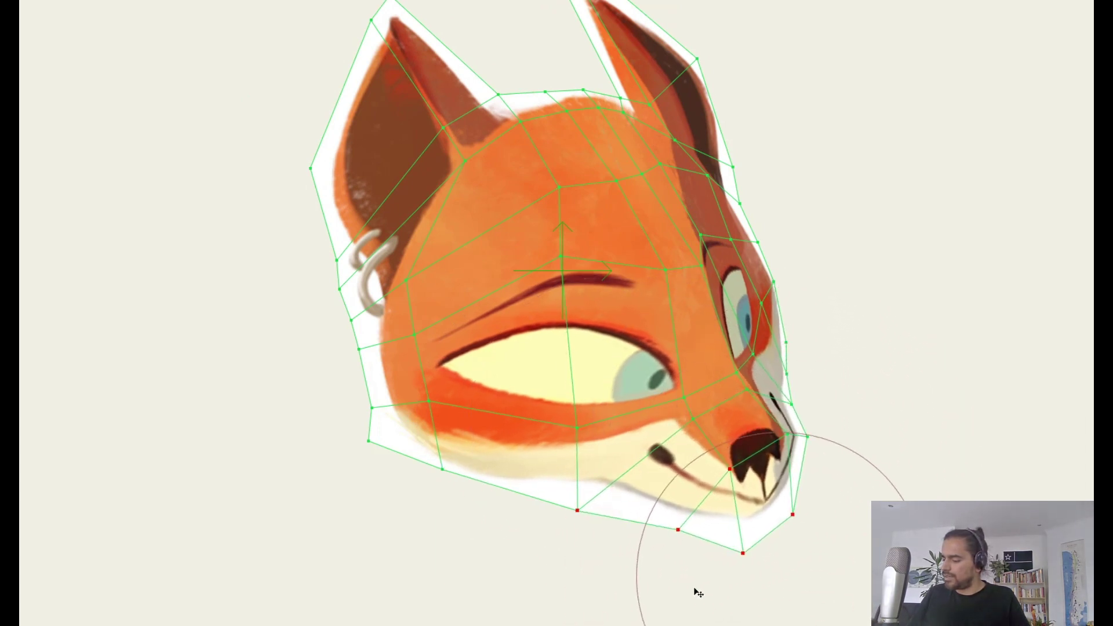
drag(781, 459, 795, 447)
drag(802, 359, 784, 374)
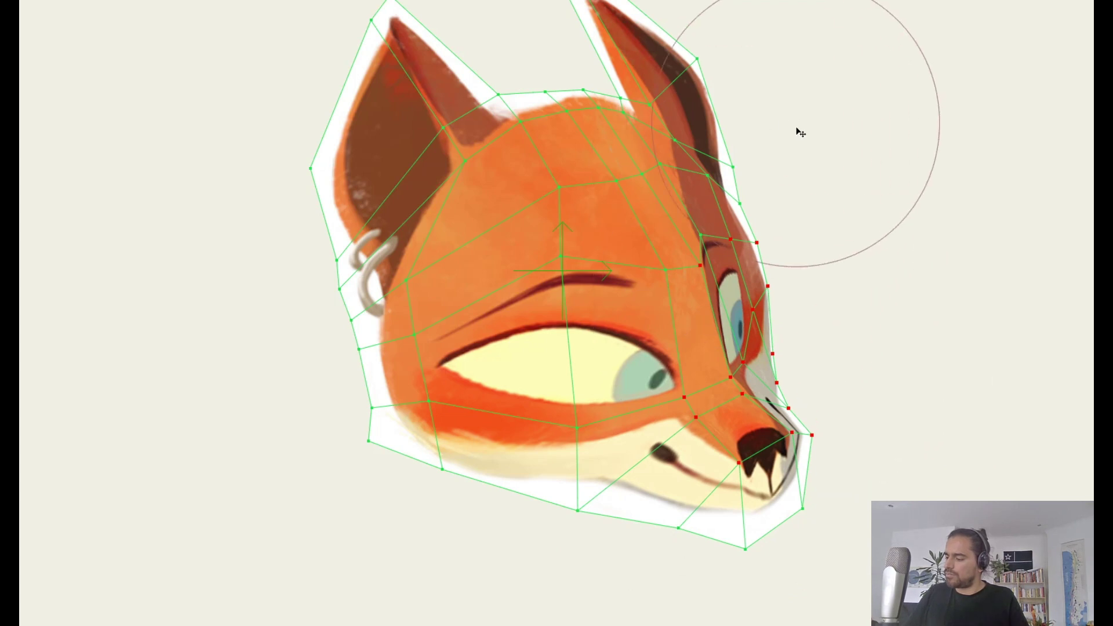
Step: Pull the far ear's tip and outer edge inward to the right with the Magnet, and nudge the near cheek right
drag(795, 120, 774, 262)
drag(574, 106, 641, 87)
drag(688, 198, 713, 211)
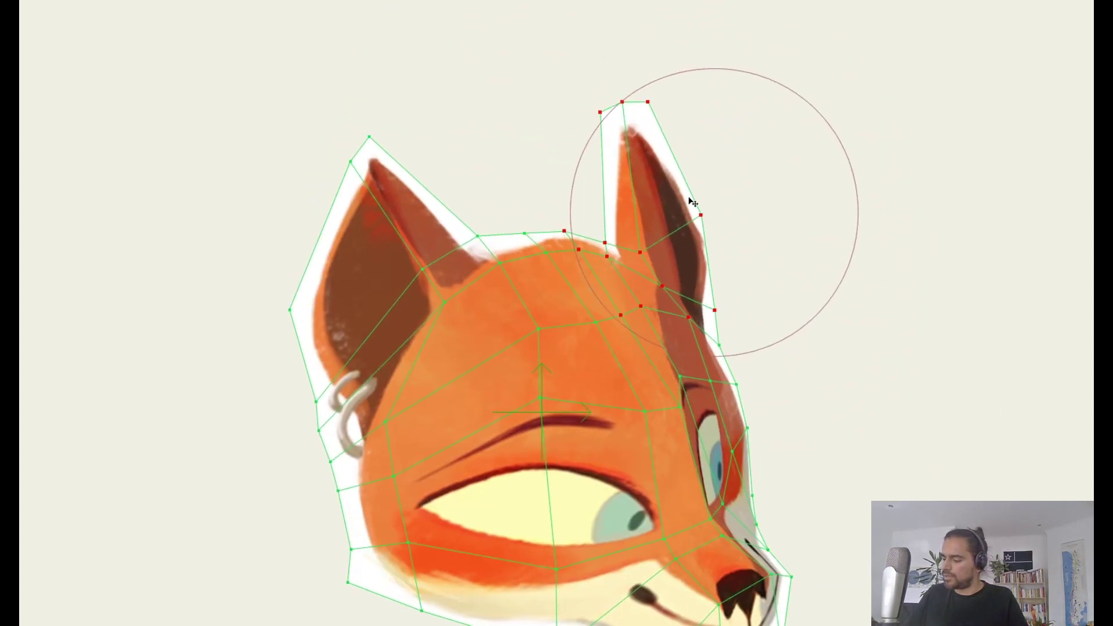
drag(834, 264, 845, 190)
scroll(845, 190, down, 1)
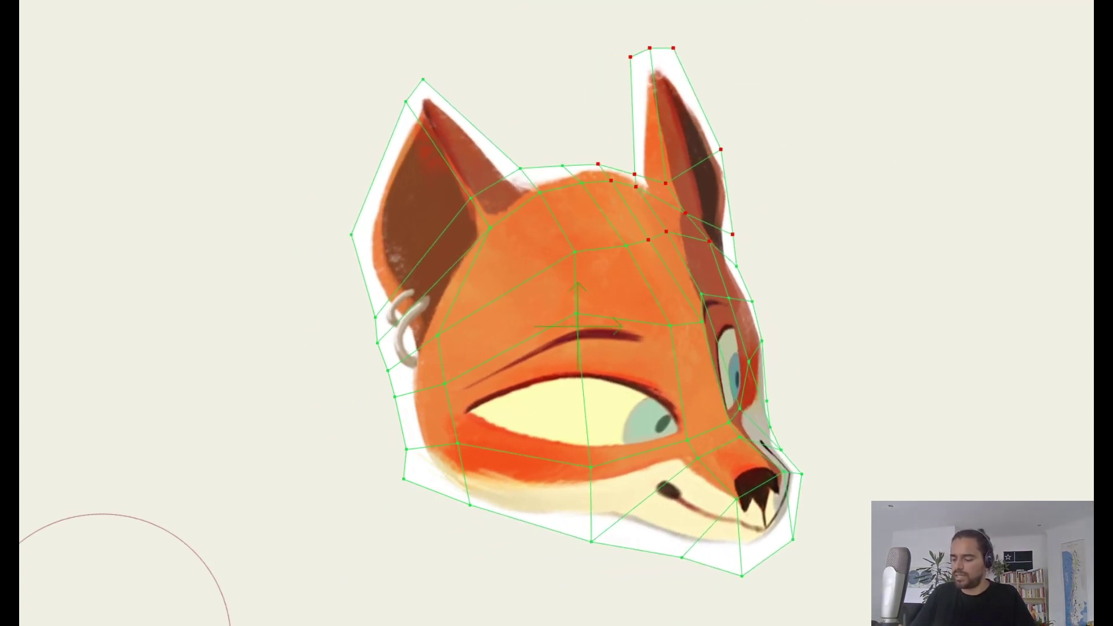
drag(494, 420, 510, 422)
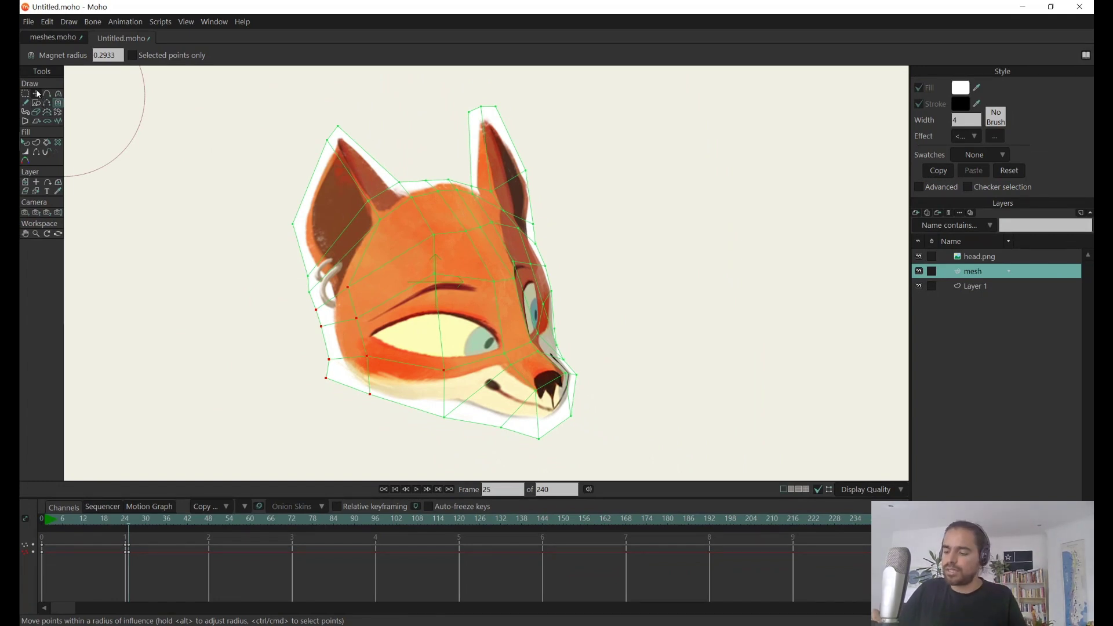
Step: Shift the selected near-cheek points slightly up with Transform Points, and move the points beside the near eye inward toward the nose
click(37, 94)
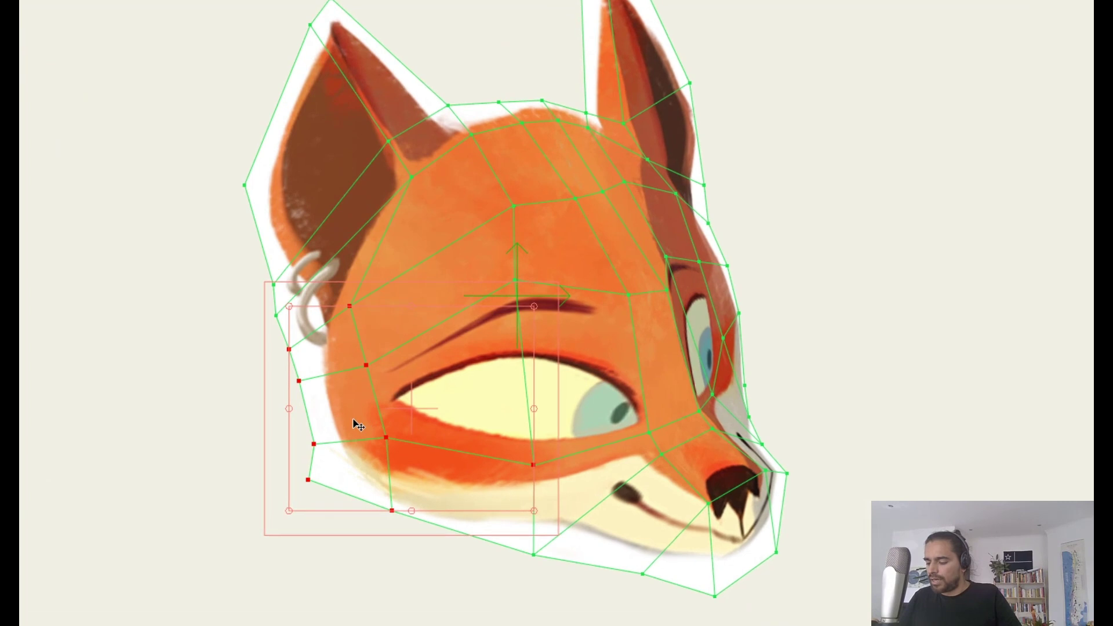
mouse_move(363, 407)
mouse_down()
mouse_move(377, 386)
mouse_move(367, 399)
mouse_up()
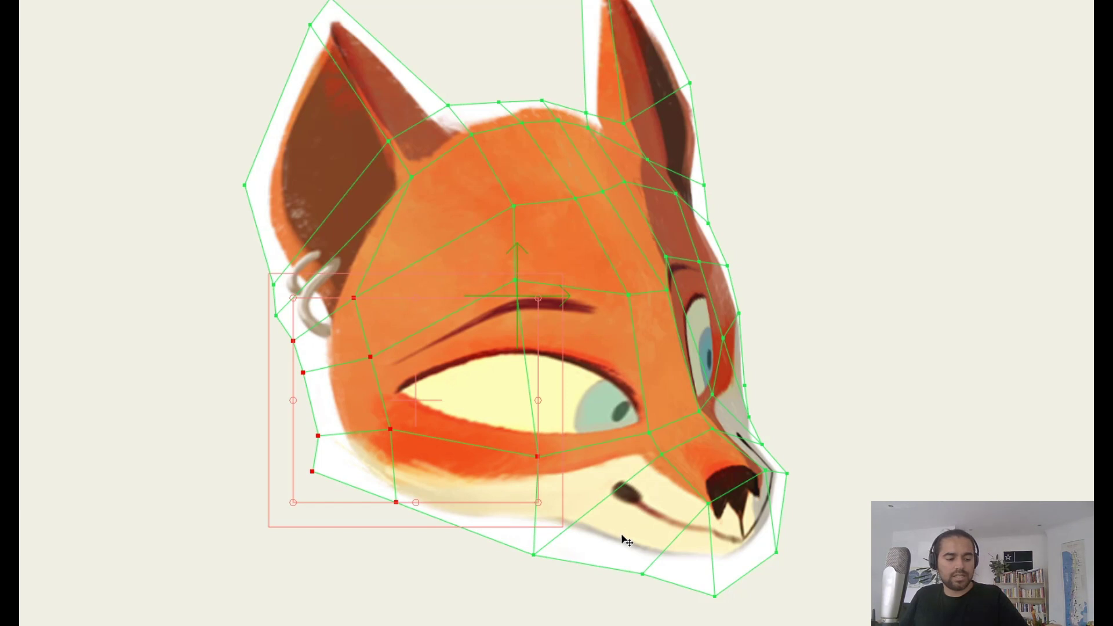
key(Return)
drag(361, 303, 387, 294)
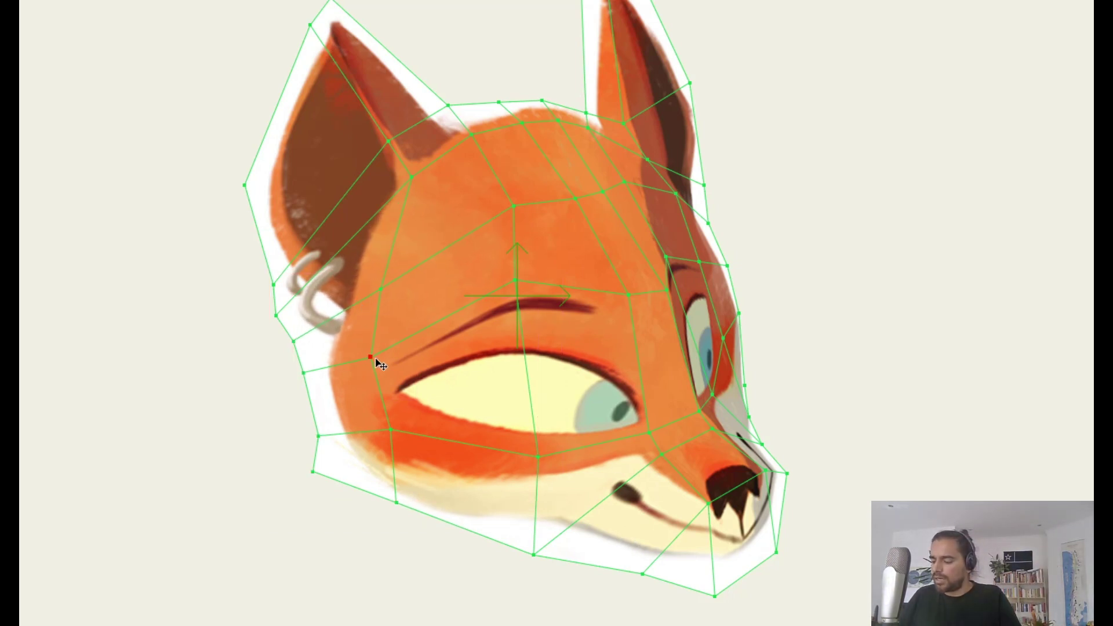
drag(376, 362, 403, 359)
drag(396, 435, 433, 435)
drag(401, 507, 432, 516)
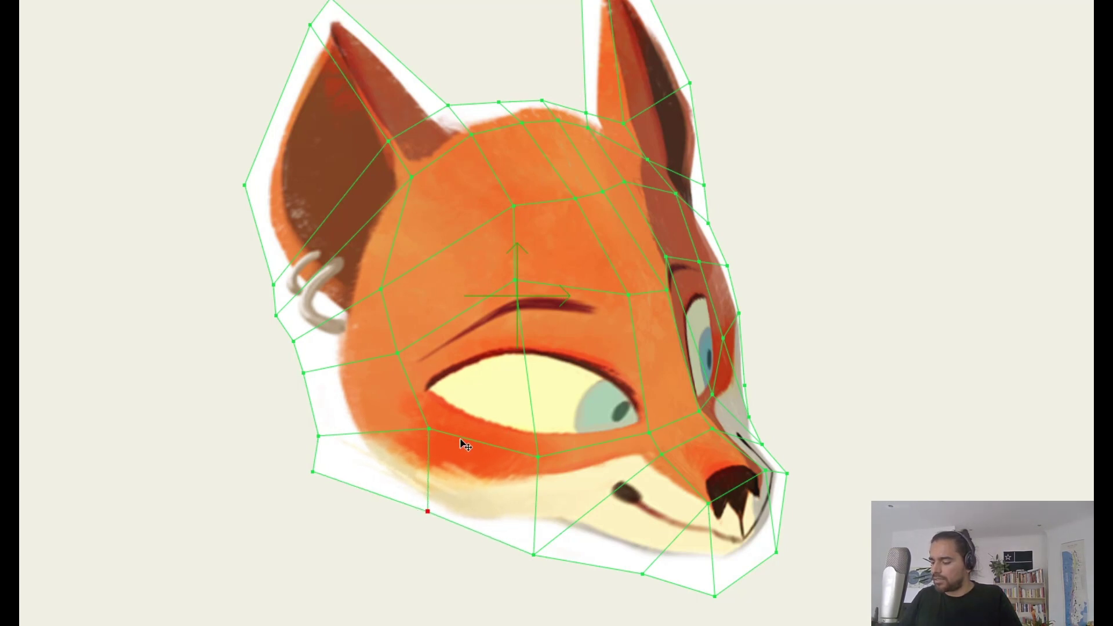
Step: Fine-tune individual mesh points around the near eye, brow, cheek and jaw, shifting them toward the muzzle
drag(442, 447, 455, 439)
drag(536, 456, 547, 448)
drag(526, 538, 536, 535)
drag(455, 518, 478, 517)
drag(560, 452, 577, 440)
drag(504, 311, 539, 303)
drag(405, 375, 426, 366)
drag(572, 284, 625, 301)
drag(650, 432, 654, 434)
drag(451, 509, 455, 522)
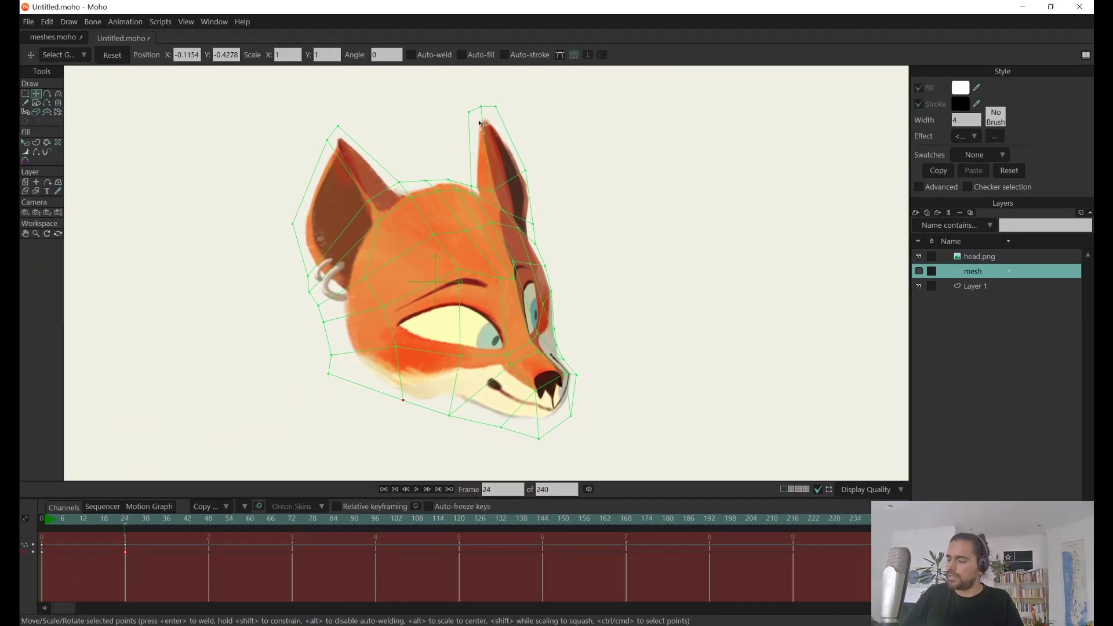
Step: Adjust the far ear's points, and scrub the timeline back to frame 0 to compare with the original pose
drag(206, 40, 207, 58)
mouse_move(222, 32)
mouse_down()
mouse_move(211, 39)
mouse_move(236, 39)
mouse_up()
drag(526, 170, 488, 190)
drag(134, 518, 56, 526)
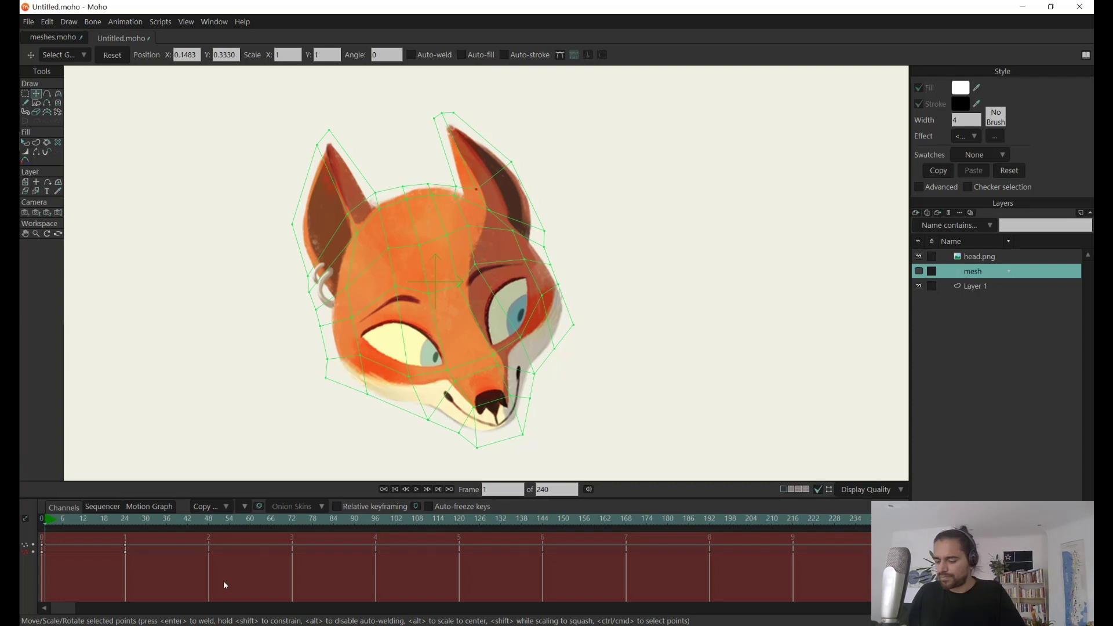
drag(83, 520, 42, 519)
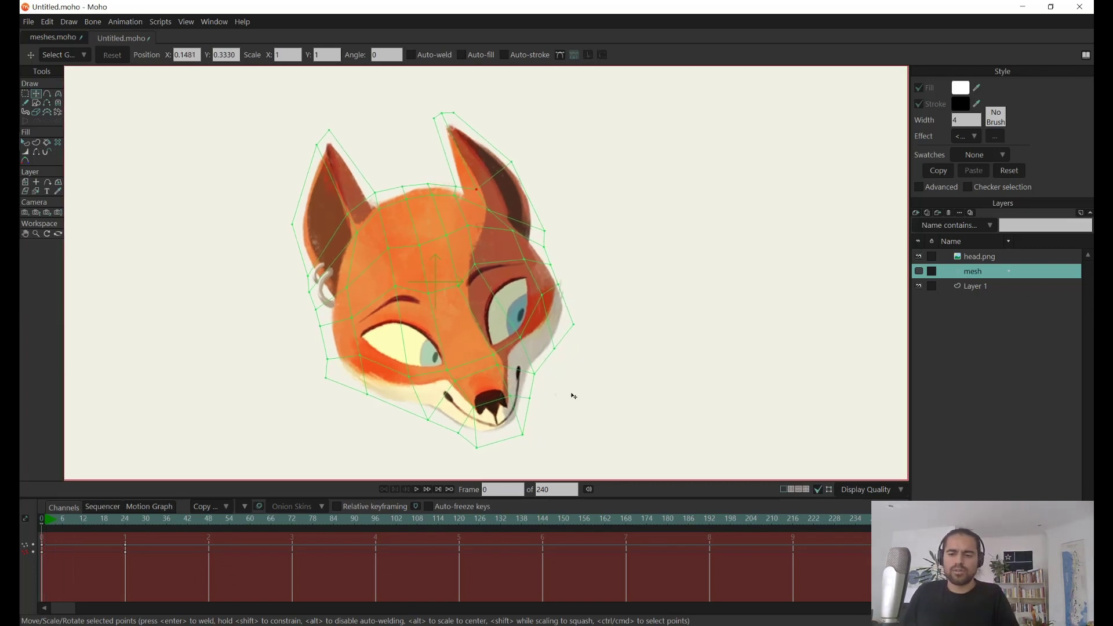
Step: Show the mesh layer, hide the head.png layer, and delete the mesh's keyframes at frame 24
click(919, 271)
click(919, 256)
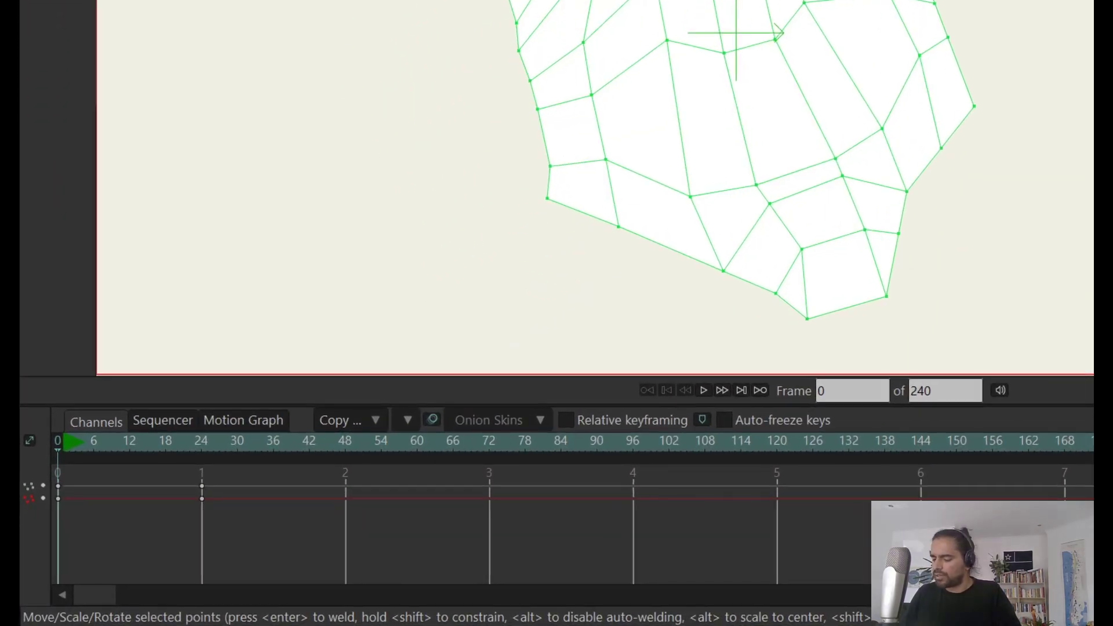
drag(158, 548, 237, 464)
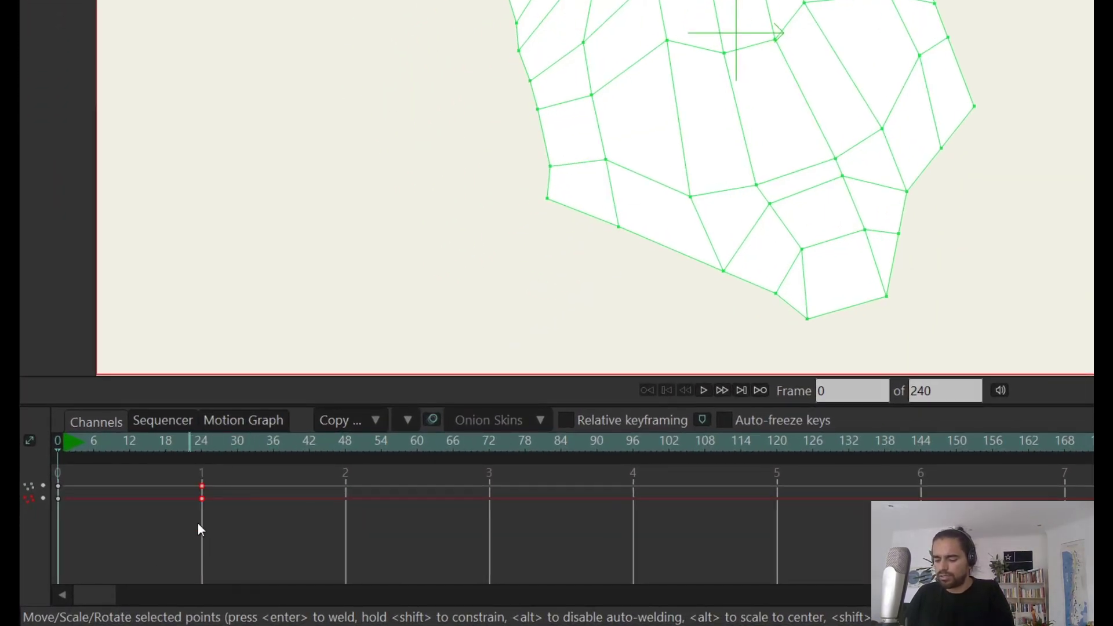
key(Delete)
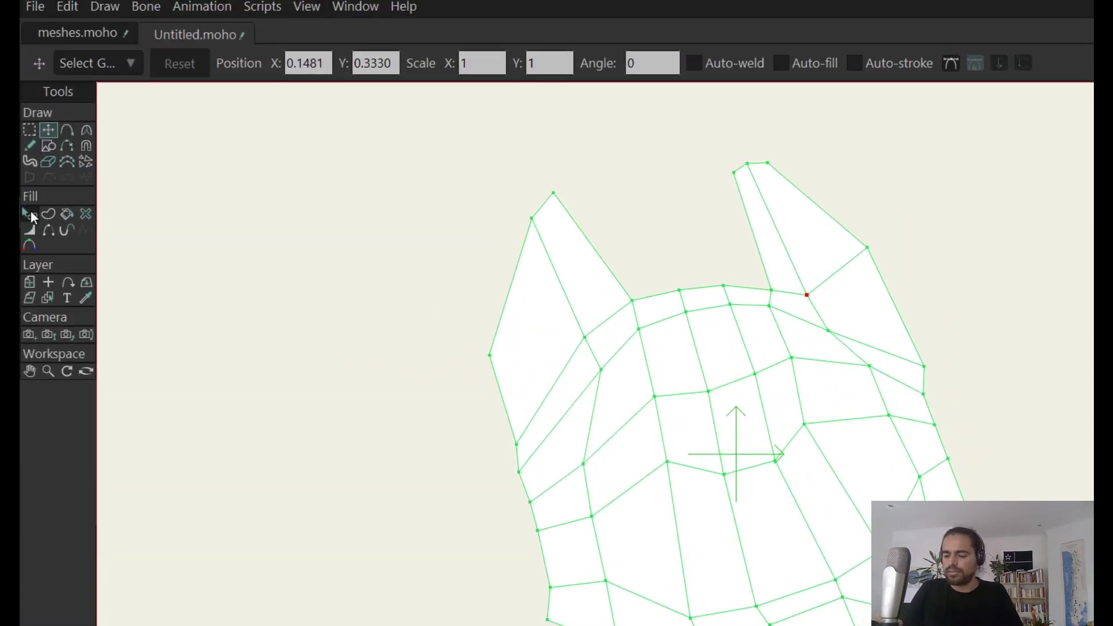
Step: Select all the filled shapes of the mesh and delete them, keeping only the points and edges
click(29, 213)
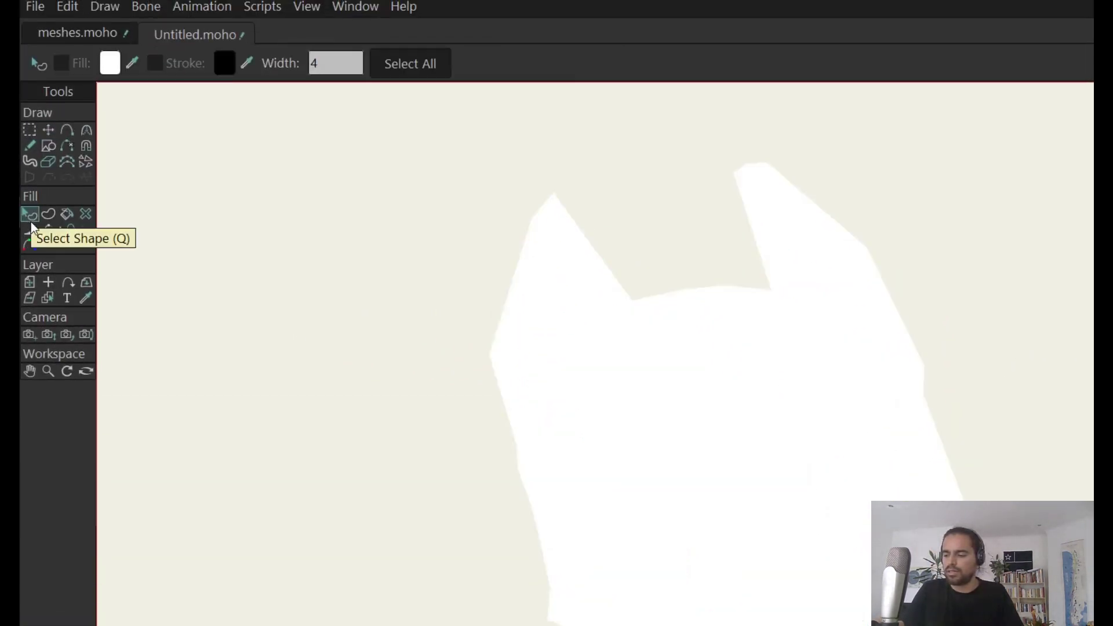
click(429, 67)
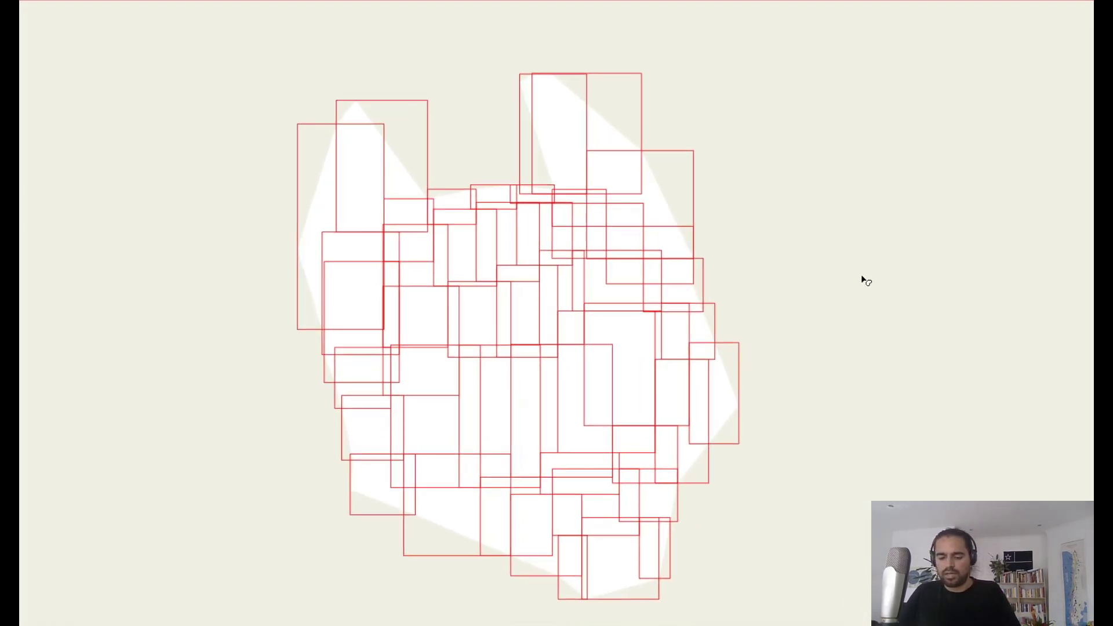
key(Delete)
key(t)
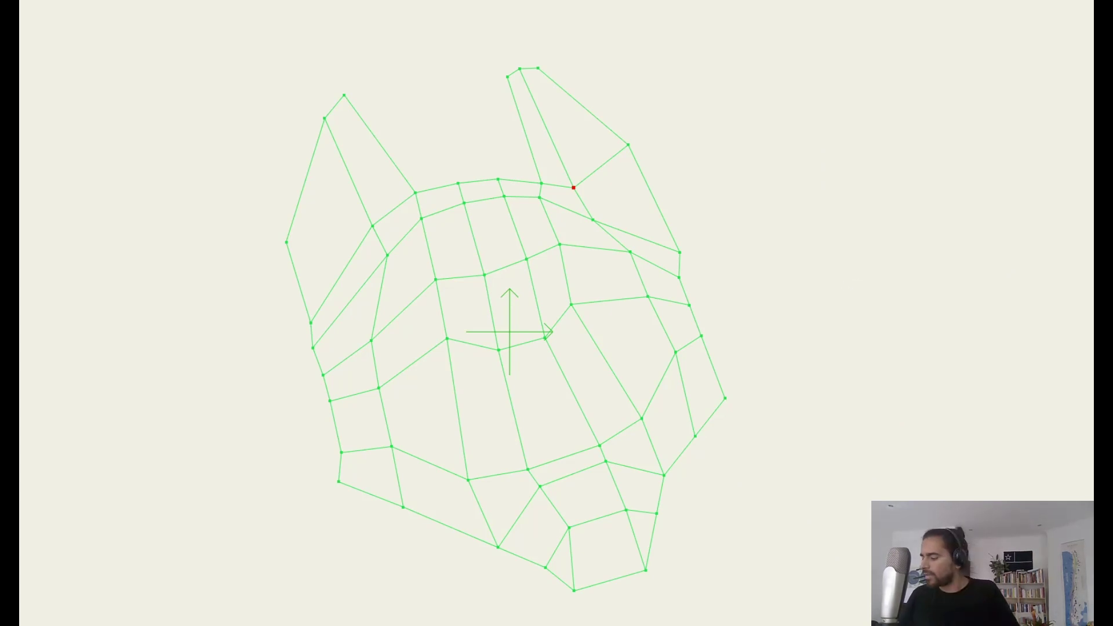
Step: Add a row of edges across the face between the brows and eyes, from the near outer edge to the far one
drag(686, 414, 656, 425)
drag(656, 424, 956, 357)
drag(801, 440, 787, 464)
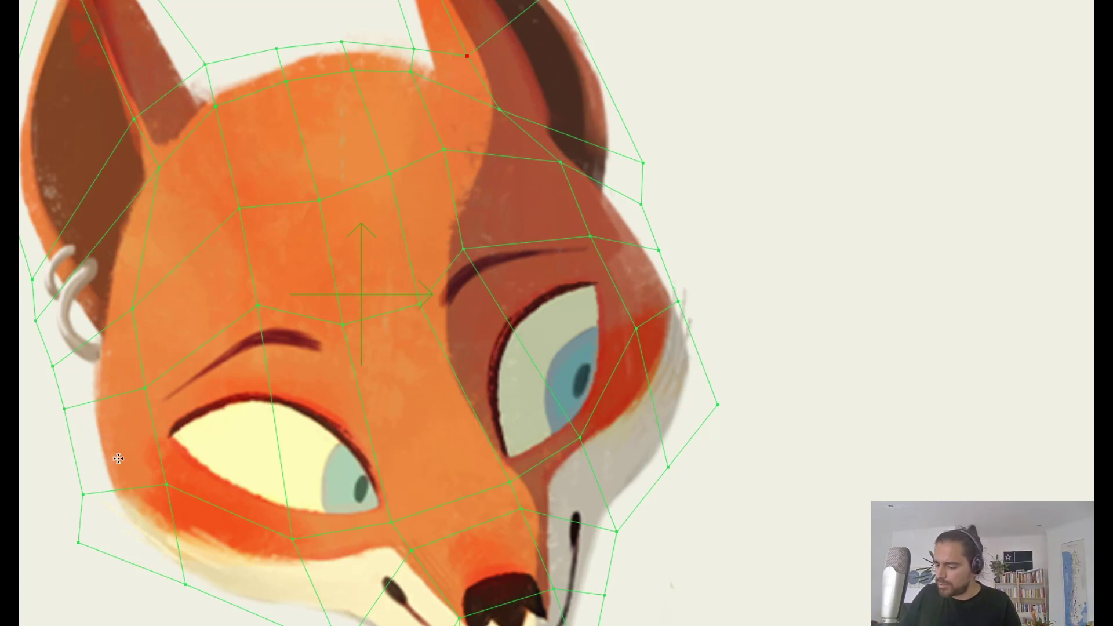
click(151, 416)
drag(73, 436, 157, 419)
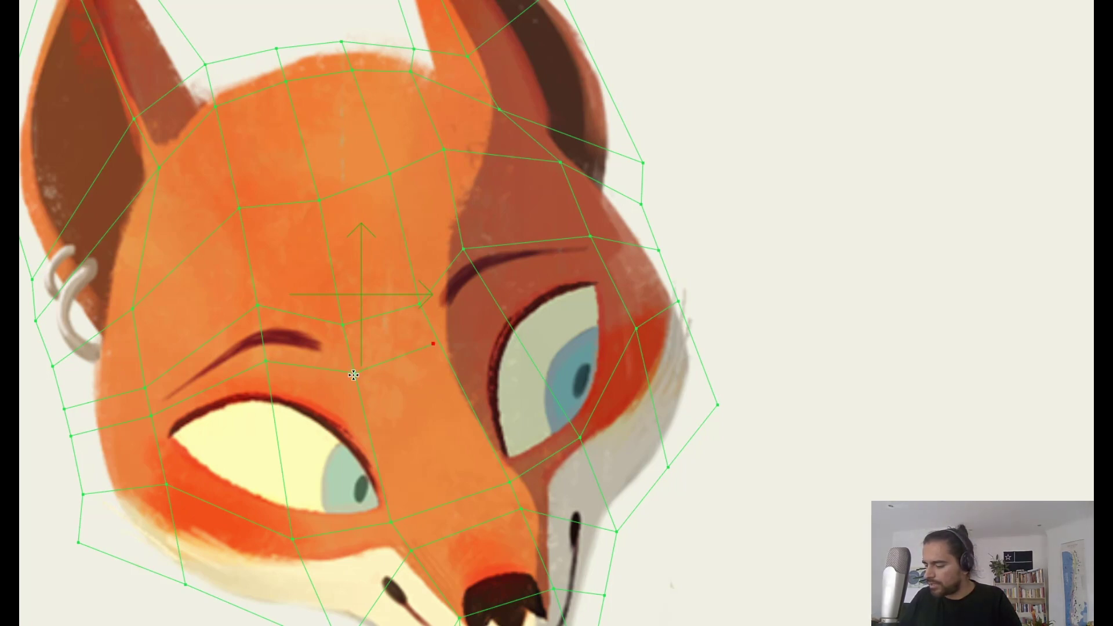
drag(439, 346, 604, 263)
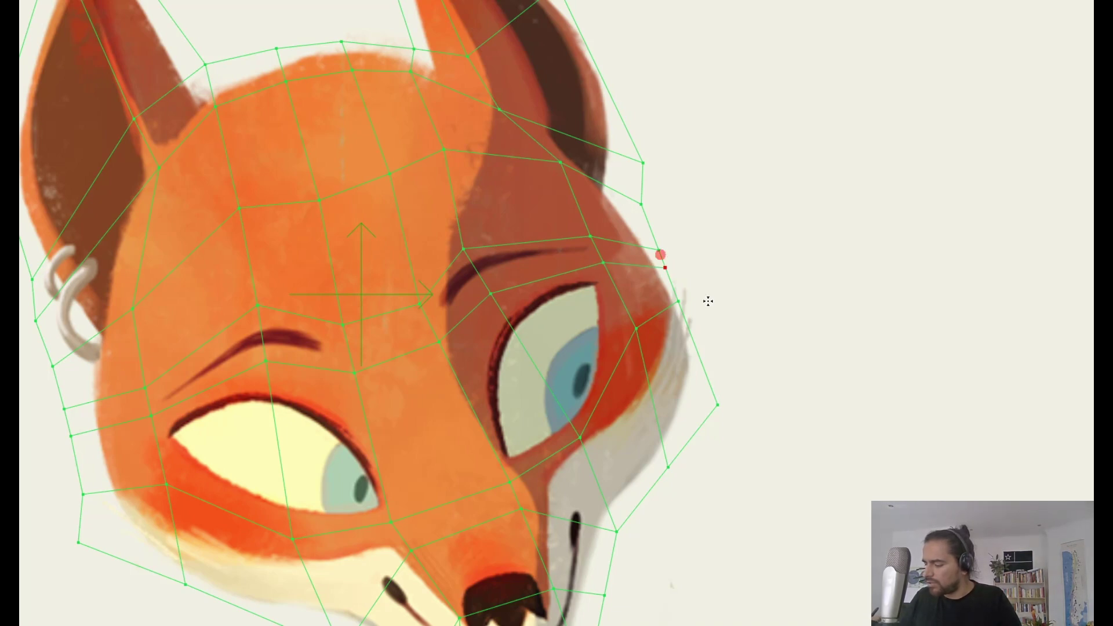
drag(697, 308, 691, 263)
drag(234, 373, 261, 376)
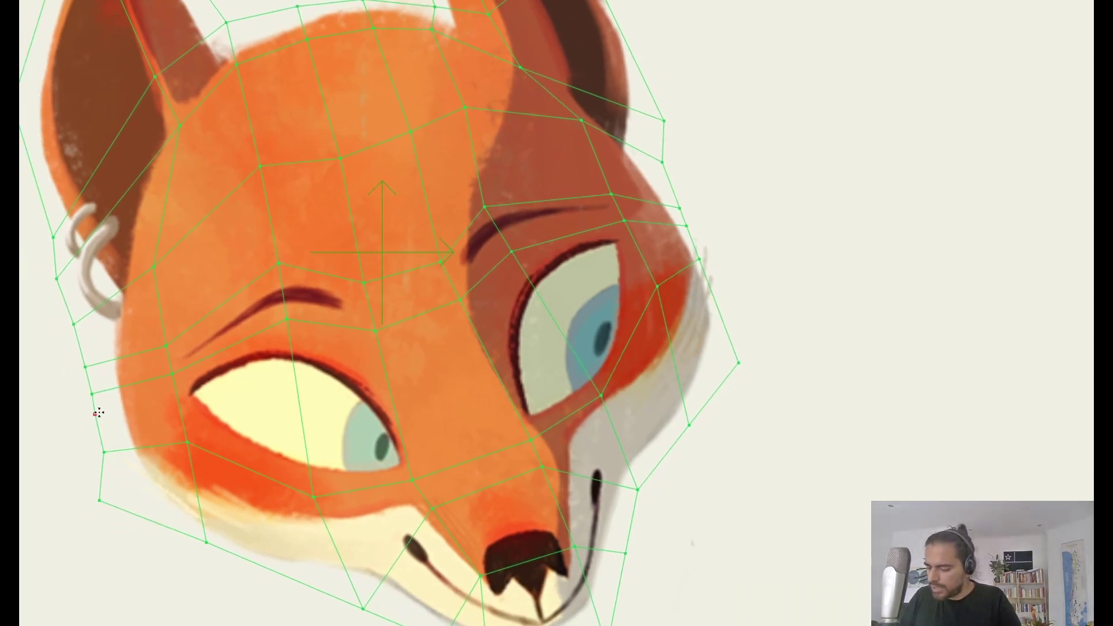
Step: Add a second row of edges just above both upper eyelids, and nudge its points over the far eye into place
drag(100, 416, 175, 388)
drag(177, 389, 384, 365)
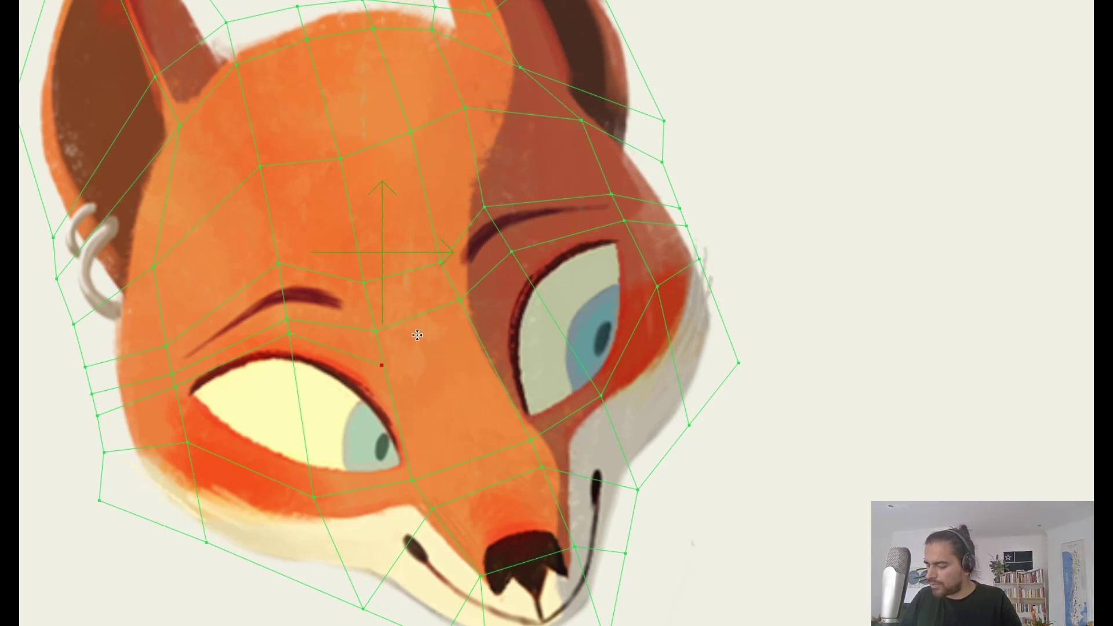
drag(462, 376, 522, 425)
scroll(351, 425, up, 4)
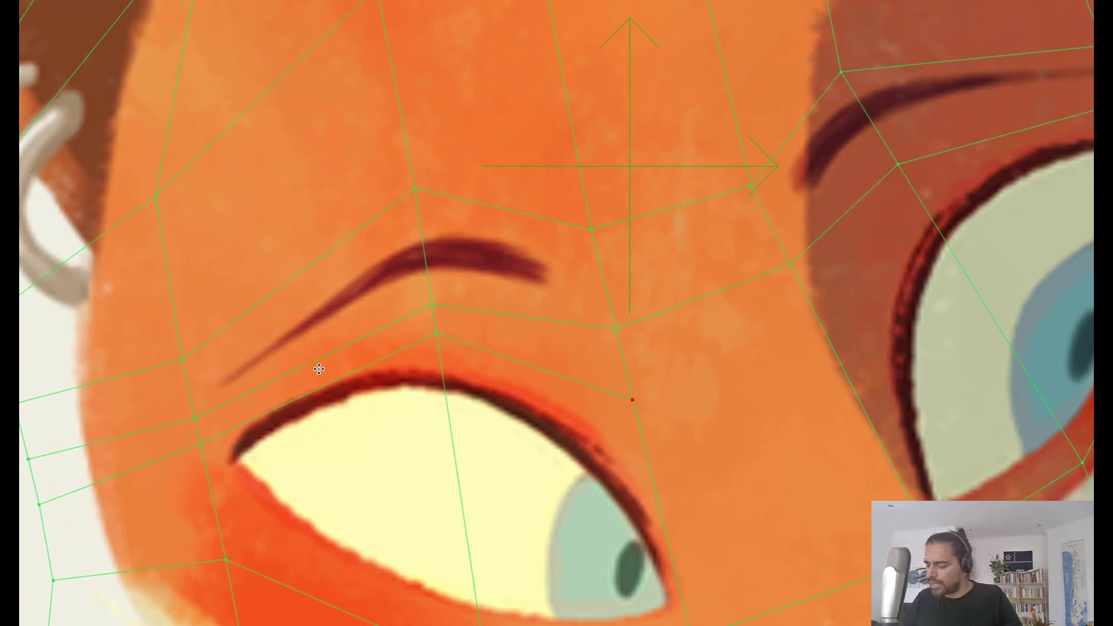
scroll(556, 349, down, 2)
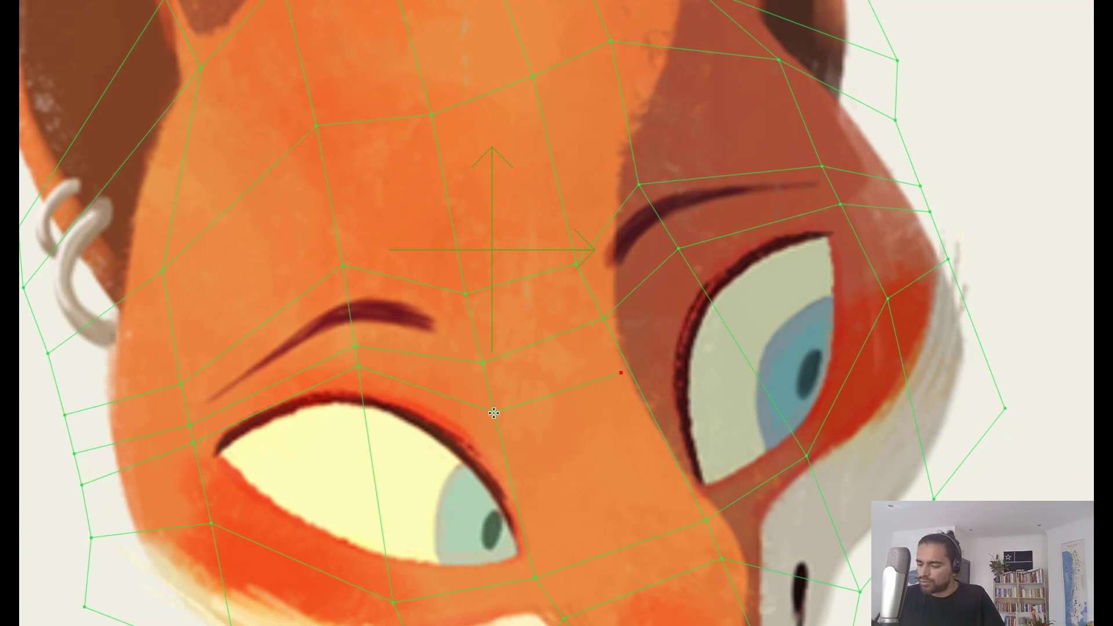
drag(494, 413, 628, 365)
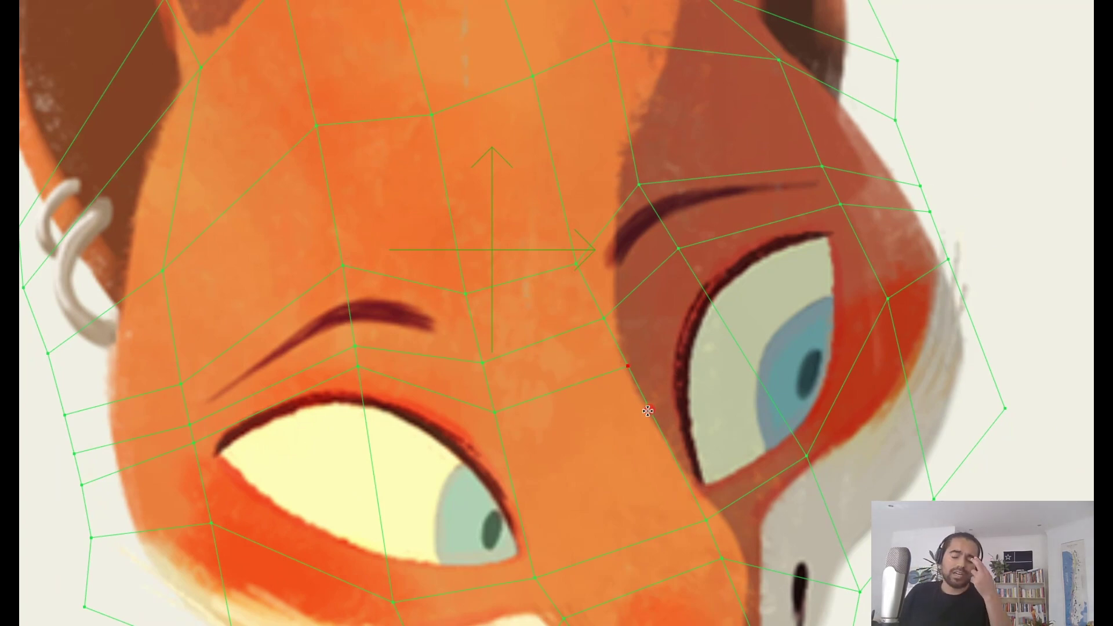
drag(666, 340, 616, 359)
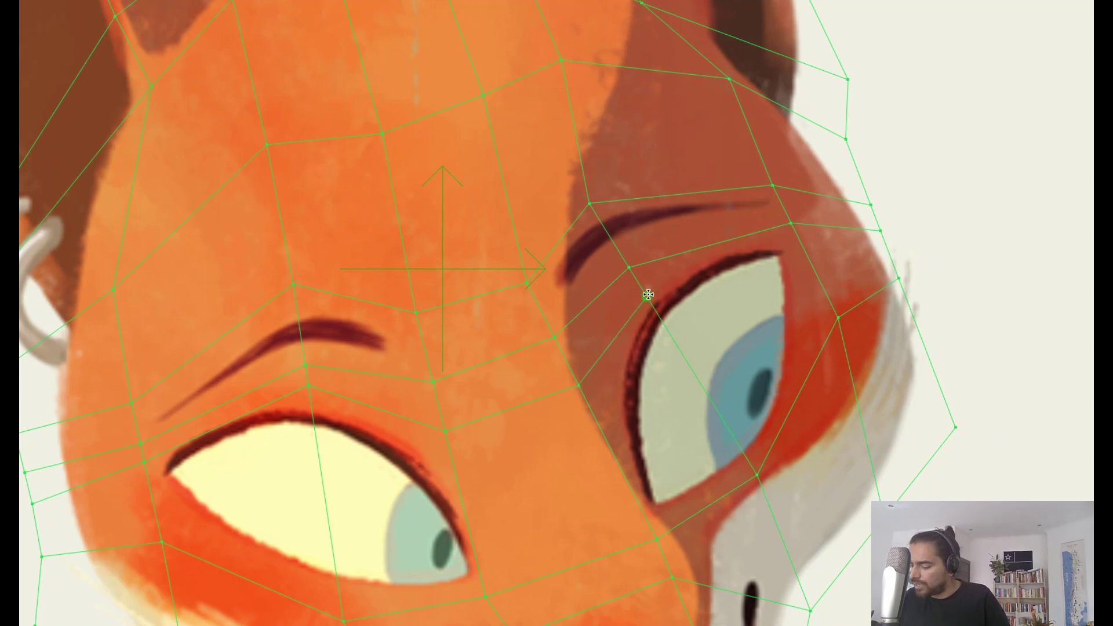
mouse_move(650, 295)
mouse_down()
mouse_move(799, 231)
mouse_move(778, 304)
mouse_move(821, 332)
mouse_move(874, 310)
mouse_move(869, 298)
mouse_up()
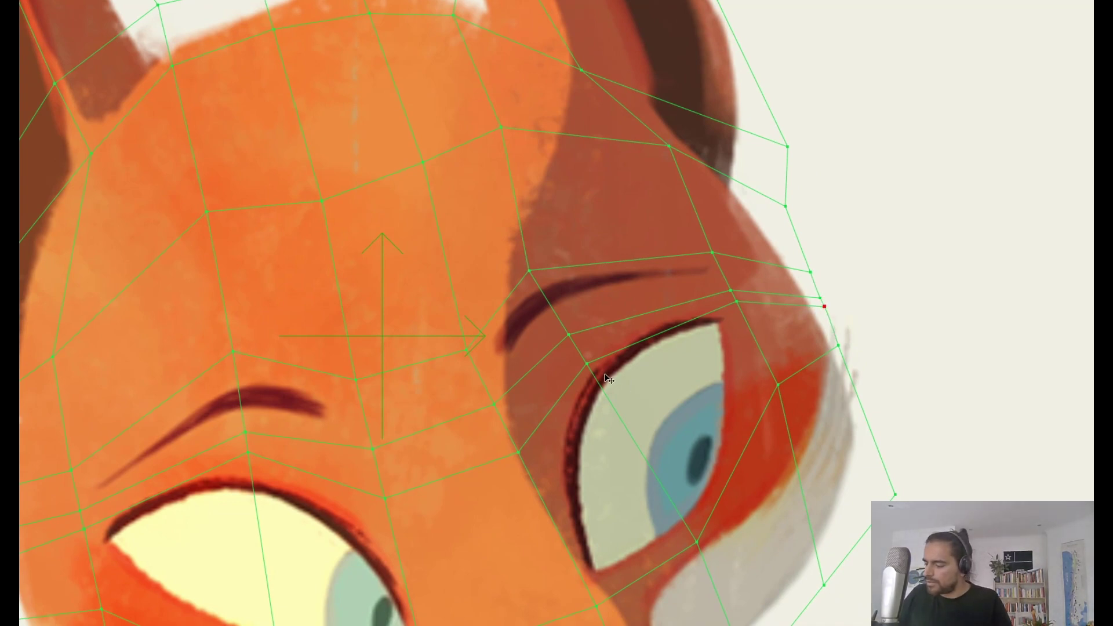
mouse_move(586, 363)
mouse_down()
mouse_move(597, 374)
mouse_move(583, 351)
mouse_up()
drag(743, 313, 737, 314)
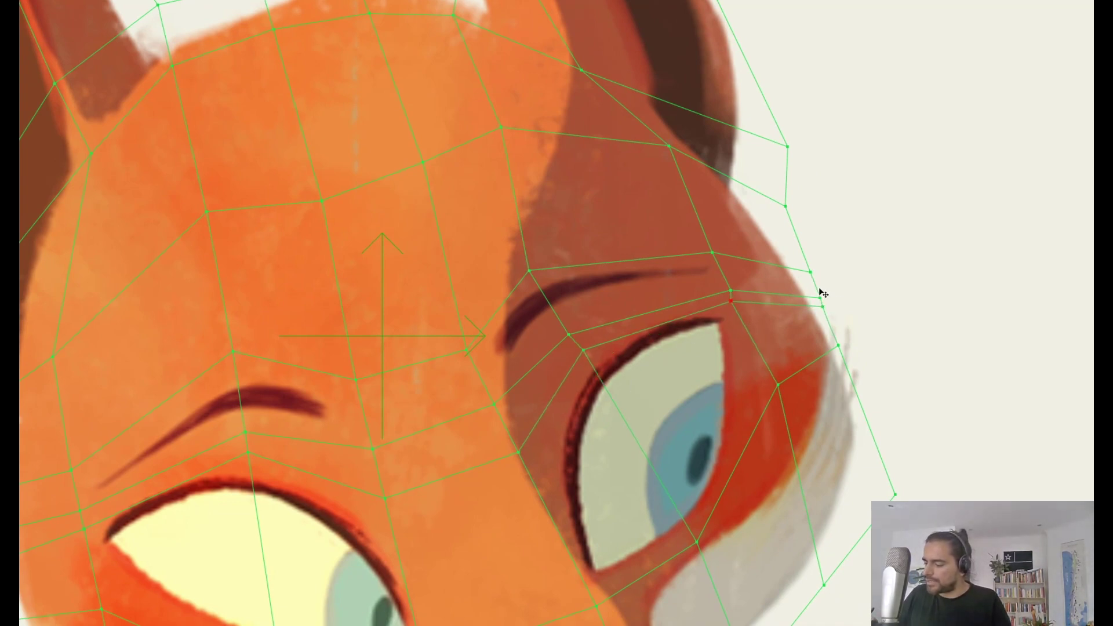
Step: Add a row of edges just below both eyes, running from the near cheek's outline to the far cheek's outline
scroll(800, 291, down, 3)
drag(722, 418, 708, 298)
scroll(696, 455, up, 1)
scroll(708, 418, up, 1)
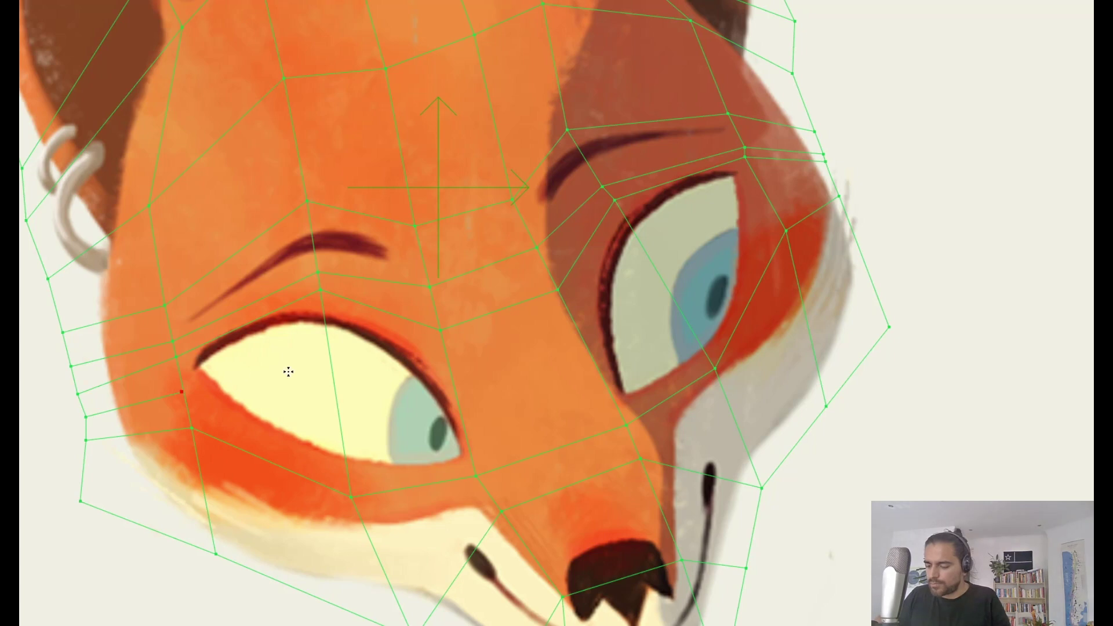
drag(179, 394, 617, 405)
drag(613, 411, 830, 218)
drag(691, 371, 560, 338)
drag(519, 426, 535, 431)
Step: Add an edge line along each side of the nose bridge beside the eyes' inner corners, connecting both ends to neighboring mesh points
drag(368, 250, 531, 369)
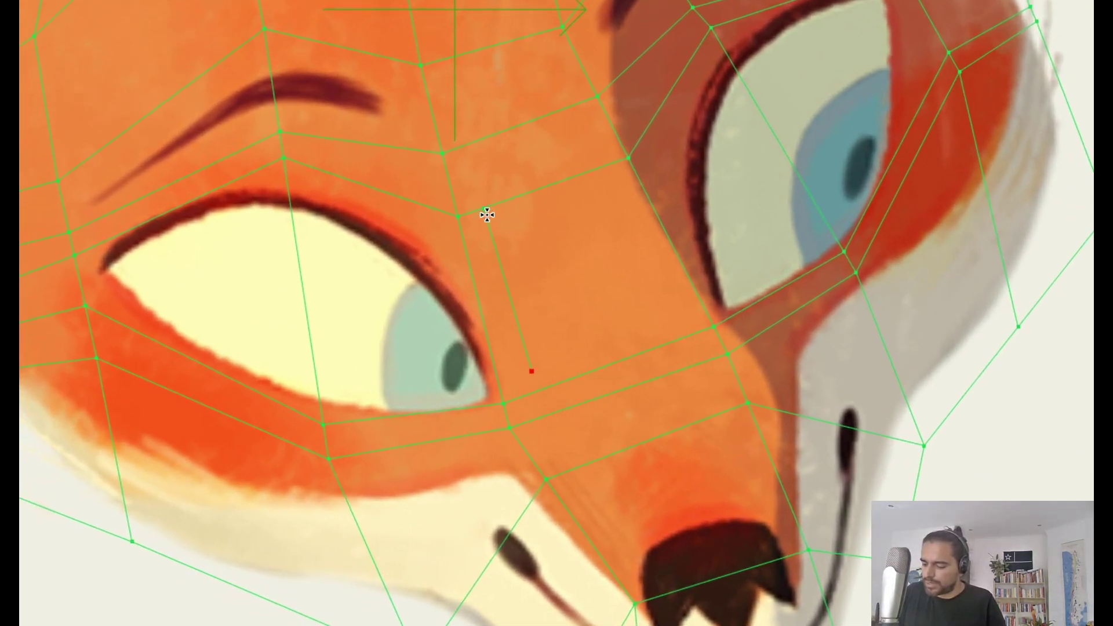
click(532, 396)
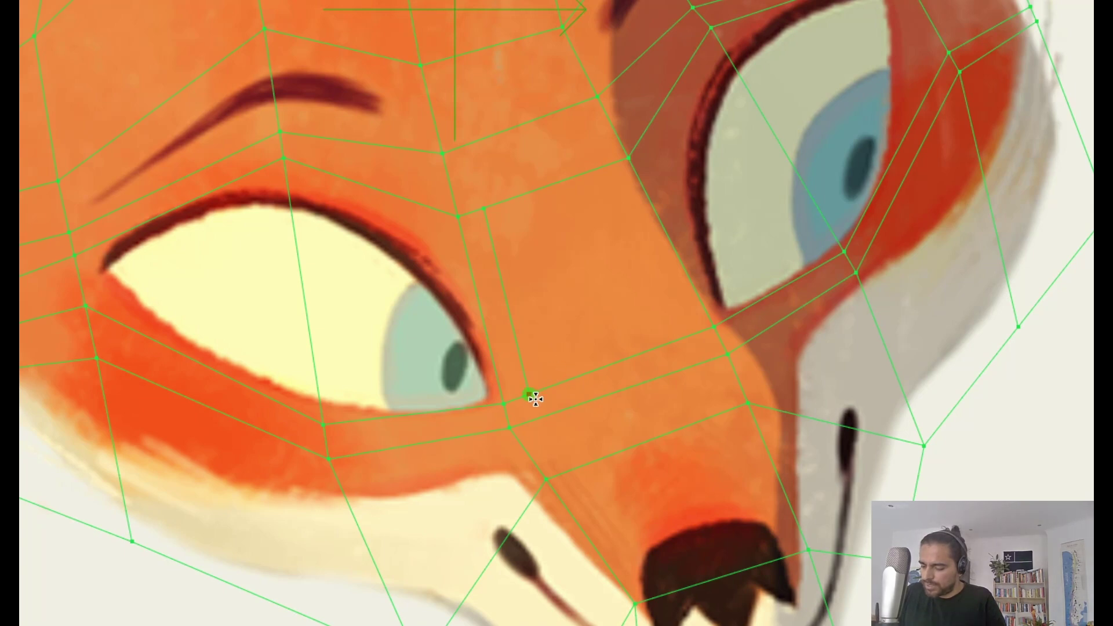
drag(532, 394, 510, 429)
click(484, 209)
drag(485, 209, 443, 154)
mouse_move(601, 102)
mouse_down()
mouse_move(602, 156)
mouse_move(650, 309)
mouse_move(677, 339)
mouse_move(715, 352)
mouse_up()
drag(842, 200, 991, 183)
drag(816, 300, 974, 313)
scroll(830, 304, up, 2)
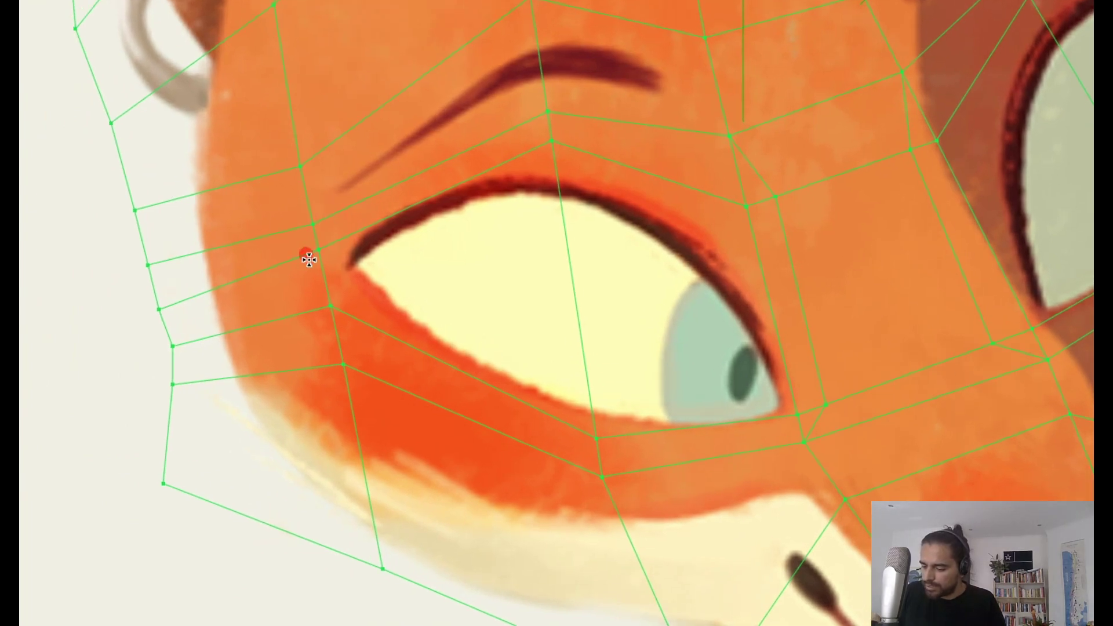
mouse_move(314, 224)
mouse_down()
mouse_move(293, 262)
mouse_move(305, 312)
mouse_up()
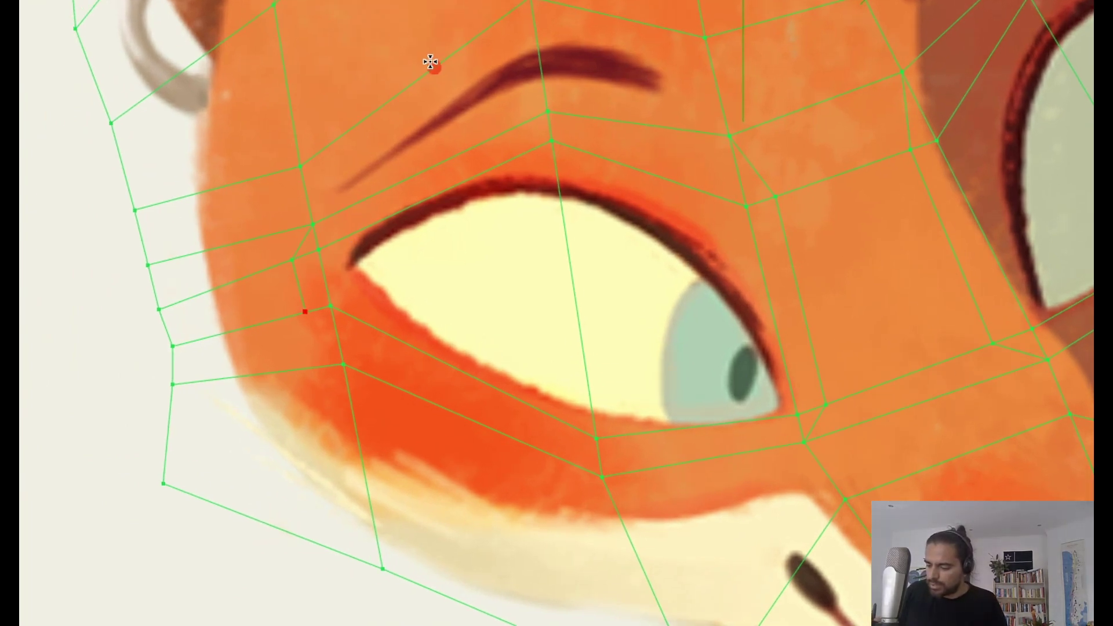
key(ctrl+z)
drag(393, 97, 405, 116)
key(ctrl+z)
Step: Add a vertical edge line outside the near eye's outer corner, crossing the horizontal rows and joining the jaw outline point
click(283, 194)
click(288, 252)
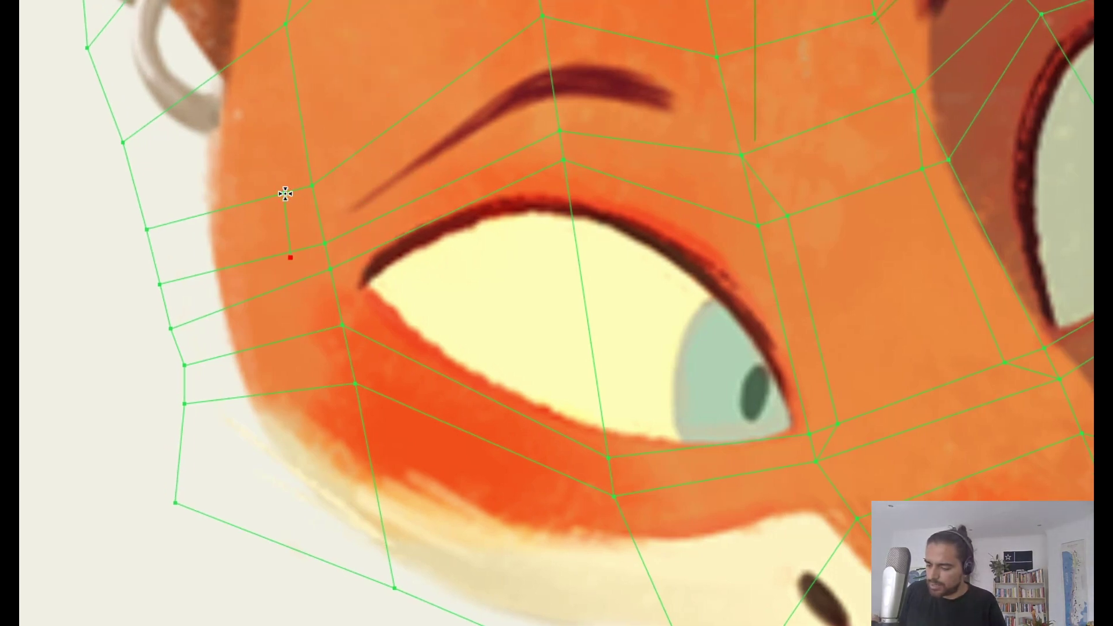
click(292, 283)
click(305, 335)
click(321, 387)
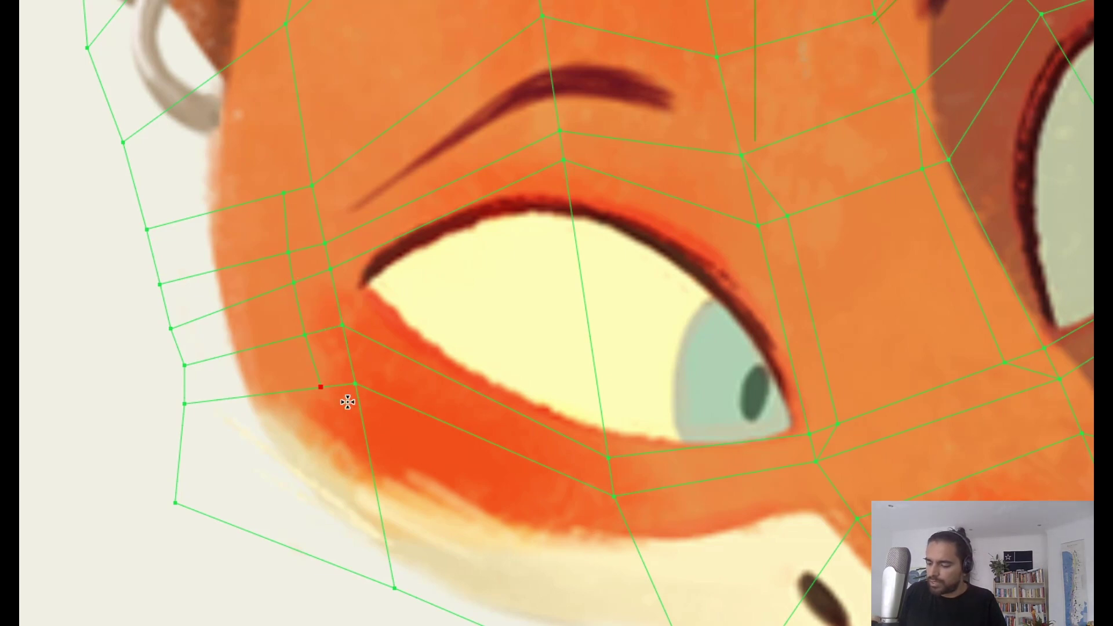
click(394, 588)
Step: Add a vertical edge line outside the far eye's outer corner, crossing the eye rows and joining the brow and jaw outline points
drag(785, 259, 781, 308)
drag(282, 253, 281, 87)
drag(811, 360, 491, 400)
scroll(1088, 358, down, 2)
drag(984, 366, 796, 533)
scroll(881, 472, down, 1)
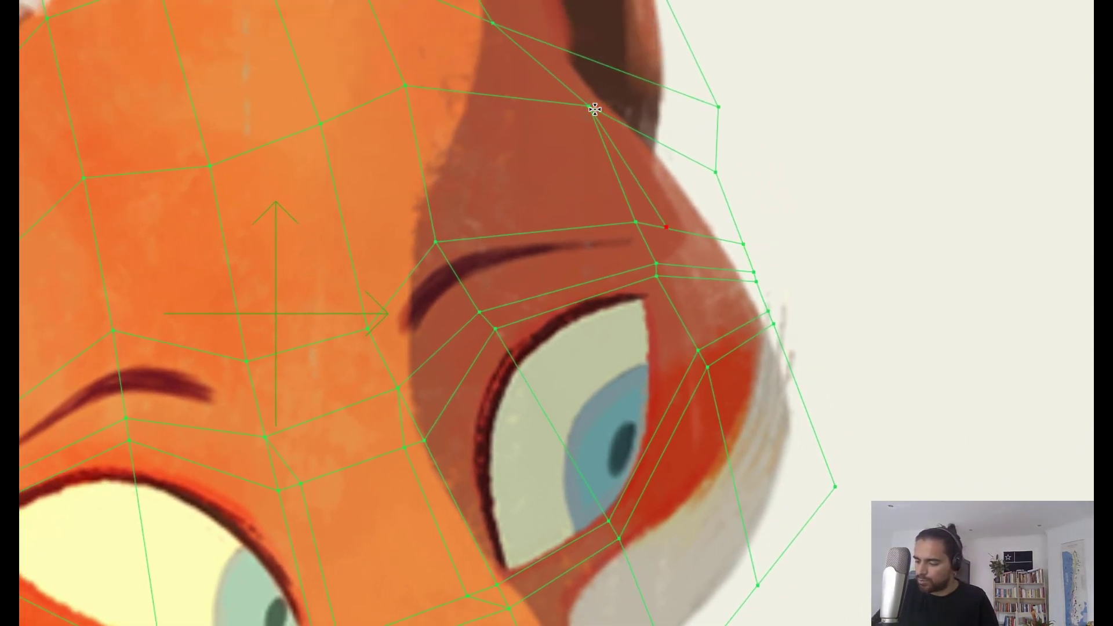
click(667, 229)
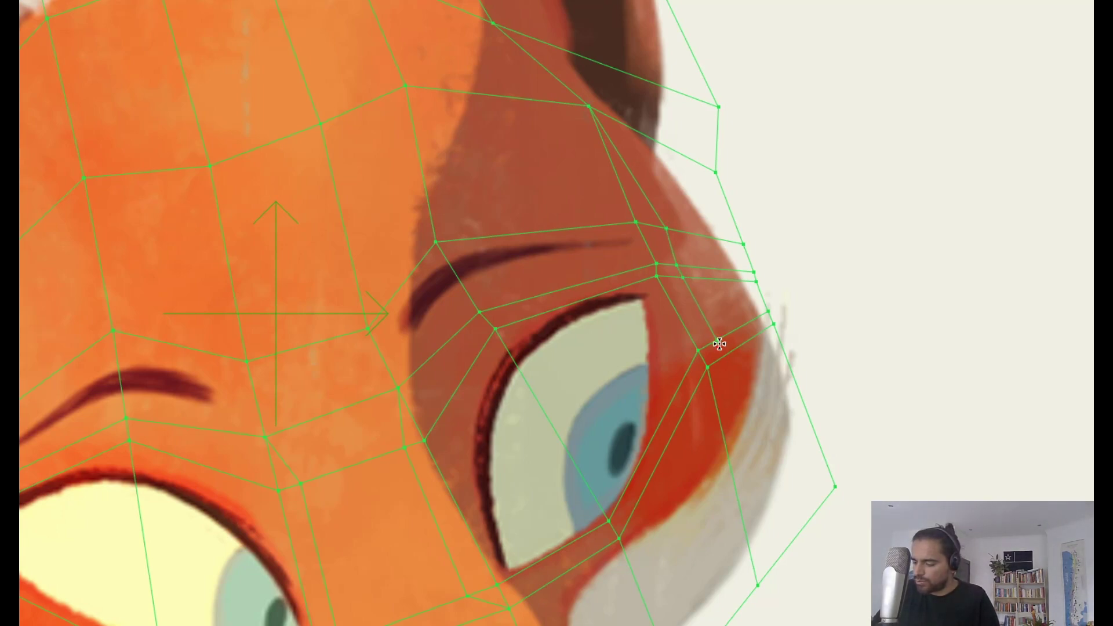
drag(723, 360, 758, 572)
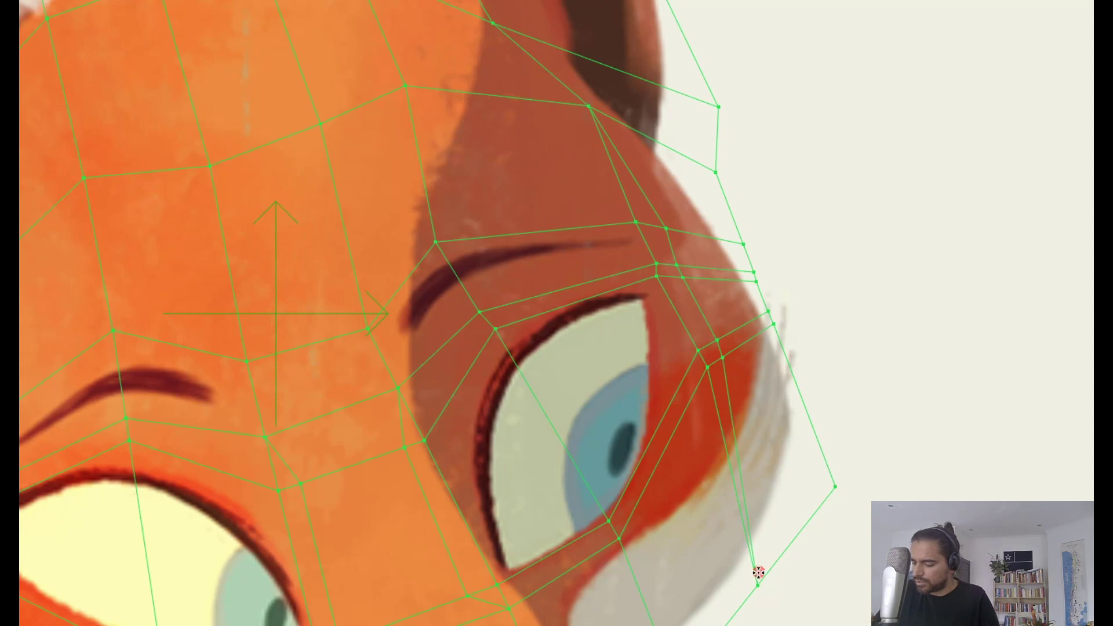
drag(785, 373, 819, 279)
drag(1080, 391, 887, 487)
drag(873, 496, 866, 335)
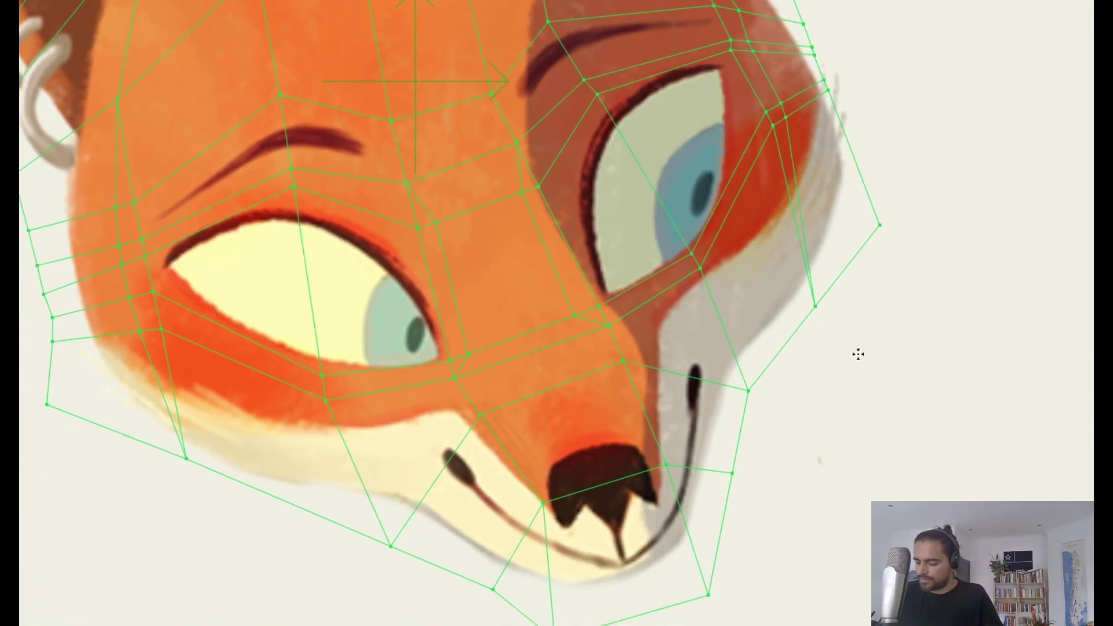
Step: Add a point in the middle of the chin's bottom outline edge, below the nose
scroll(589, 608, down, 2)
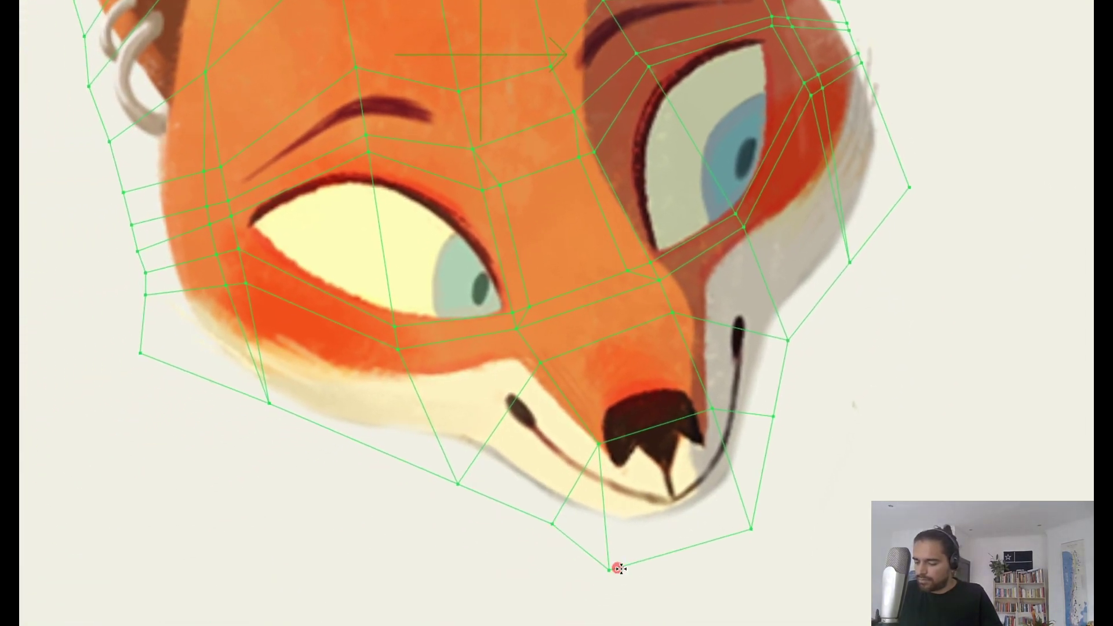
drag(678, 551, 690, 563)
drag(983, 388, 814, 437)
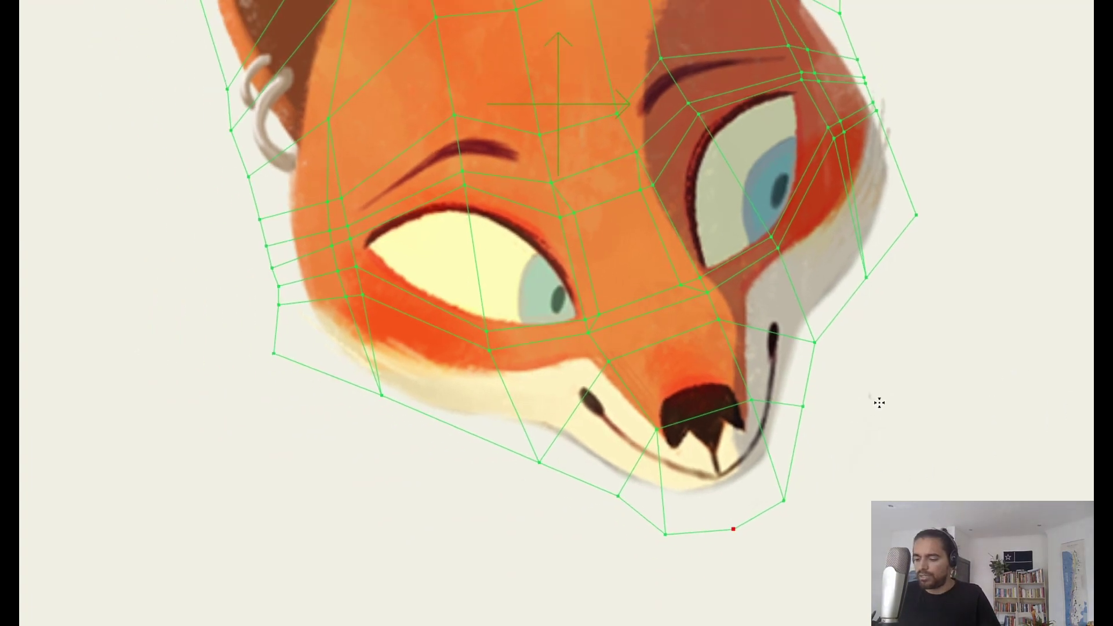
drag(876, 402, 876, 481)
drag(983, 260, 795, 254)
drag(906, 224, 844, 310)
Step: Hide the head.png layer and run the Fill Quad Mesh script on the mesh layer
key(g)
drag(955, 226, 679, 279)
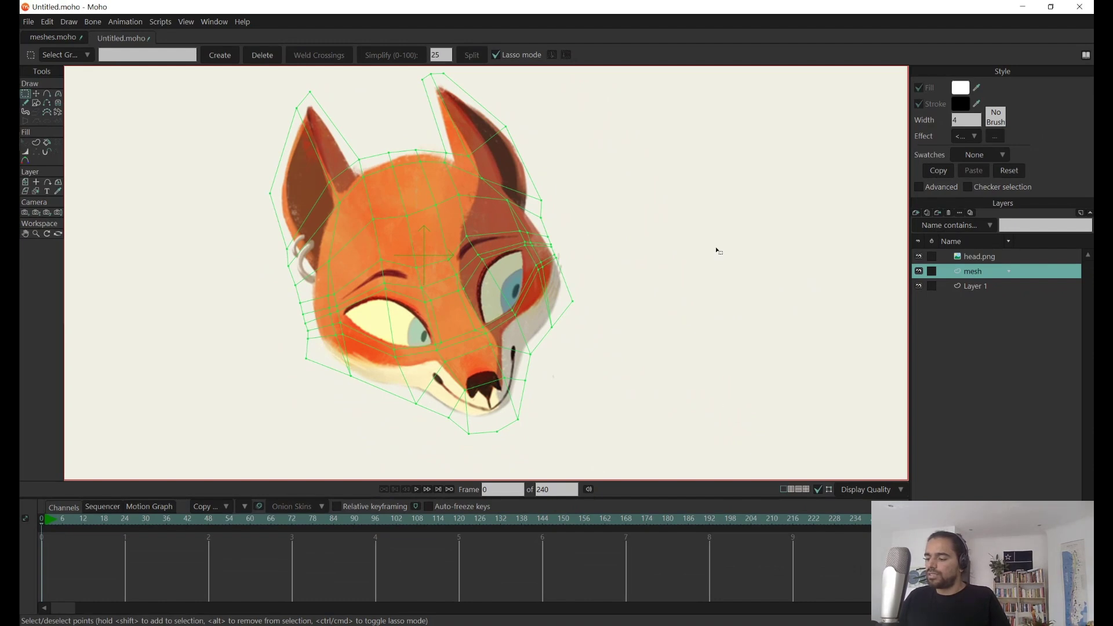
click(919, 258)
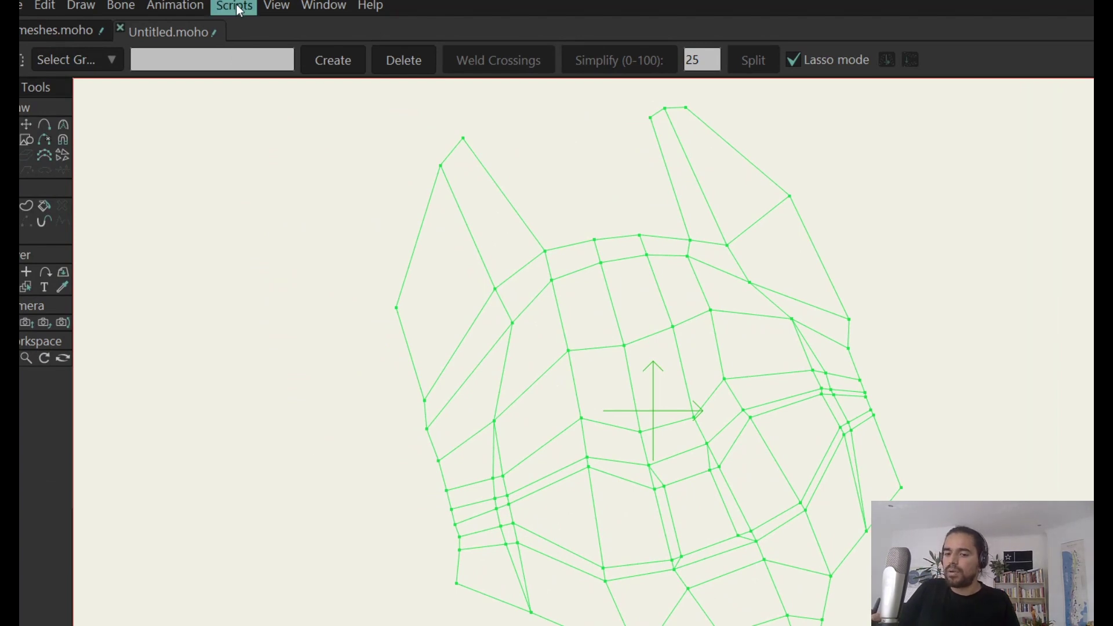
click(236, 4)
mouse_move(281, 67)
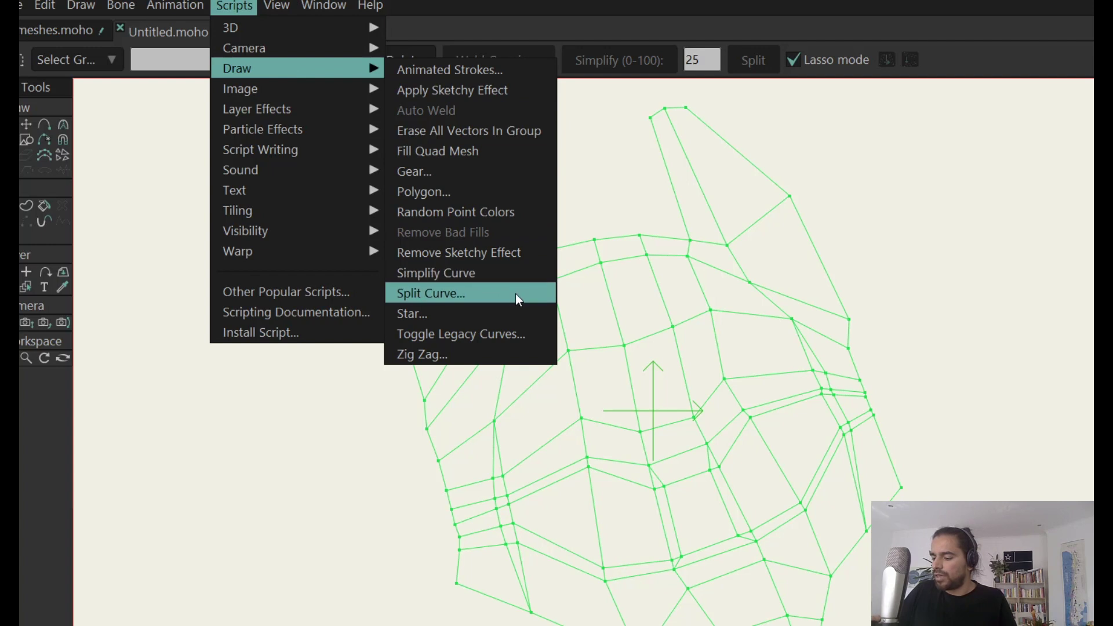
click(519, 150)
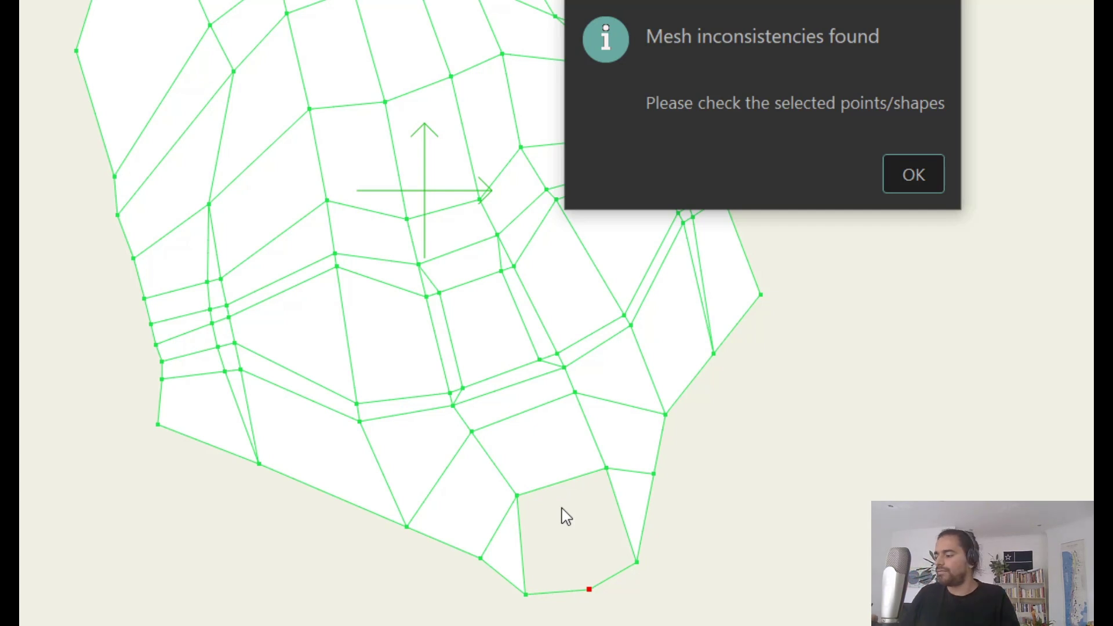
click(919, 172)
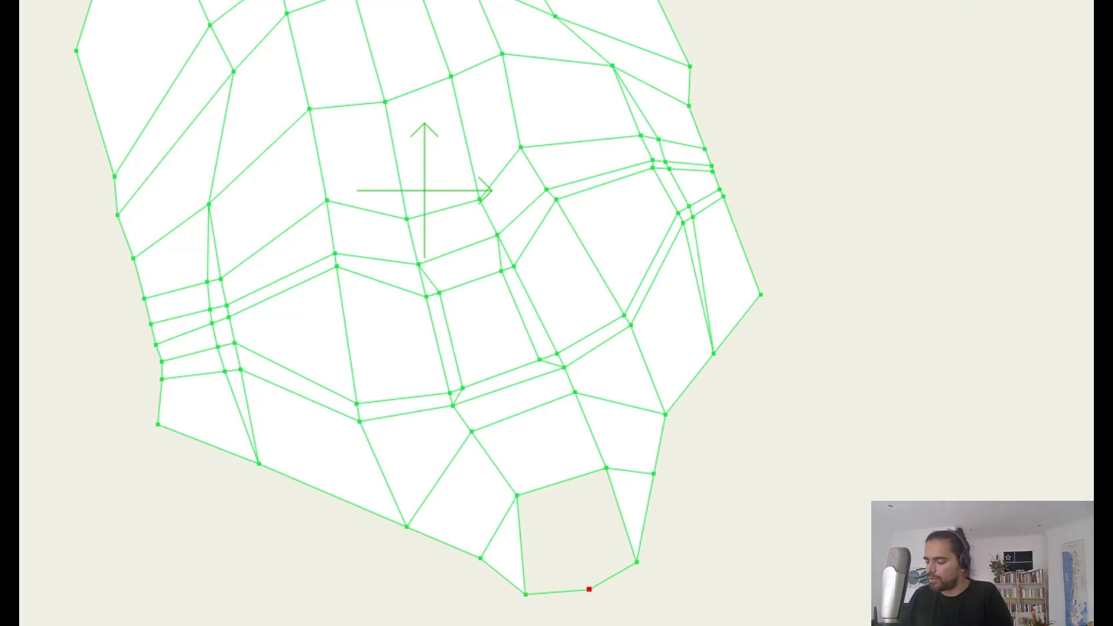
Step: Delete the extra point on the chin's bottom outline and run Fill Quad Mesh again
key(Delete)
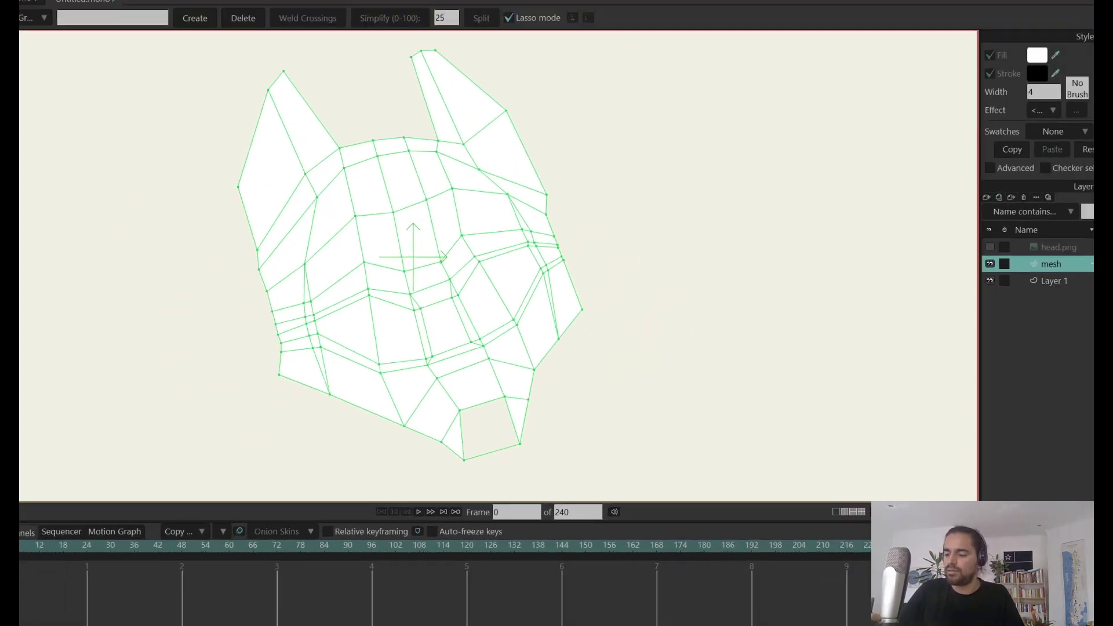
click(161, 21)
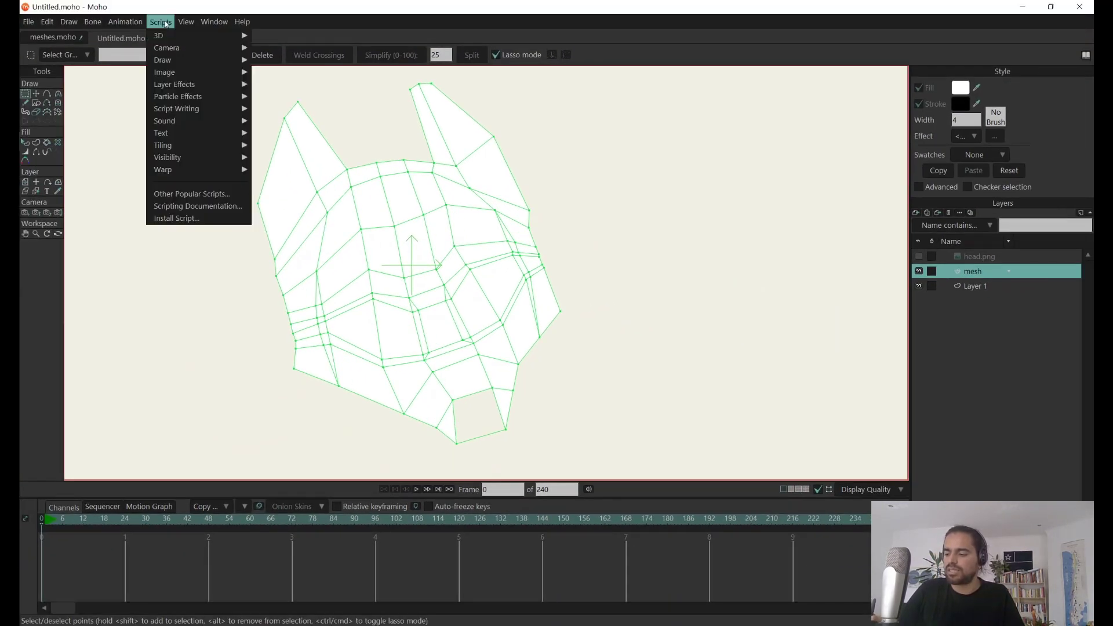
mouse_move(223, 61)
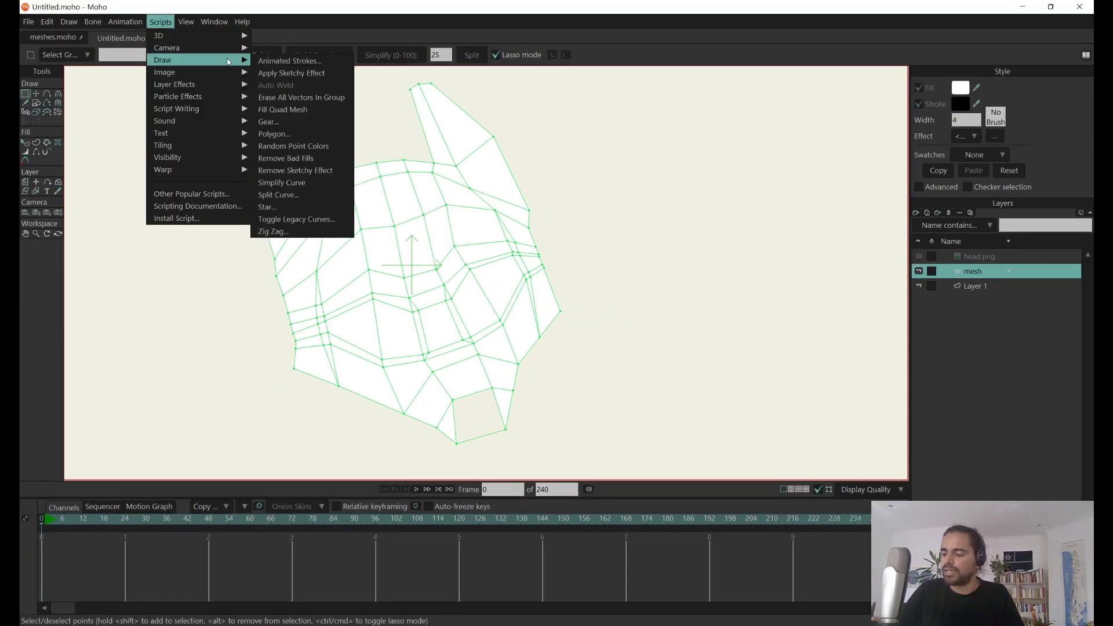
click(316, 106)
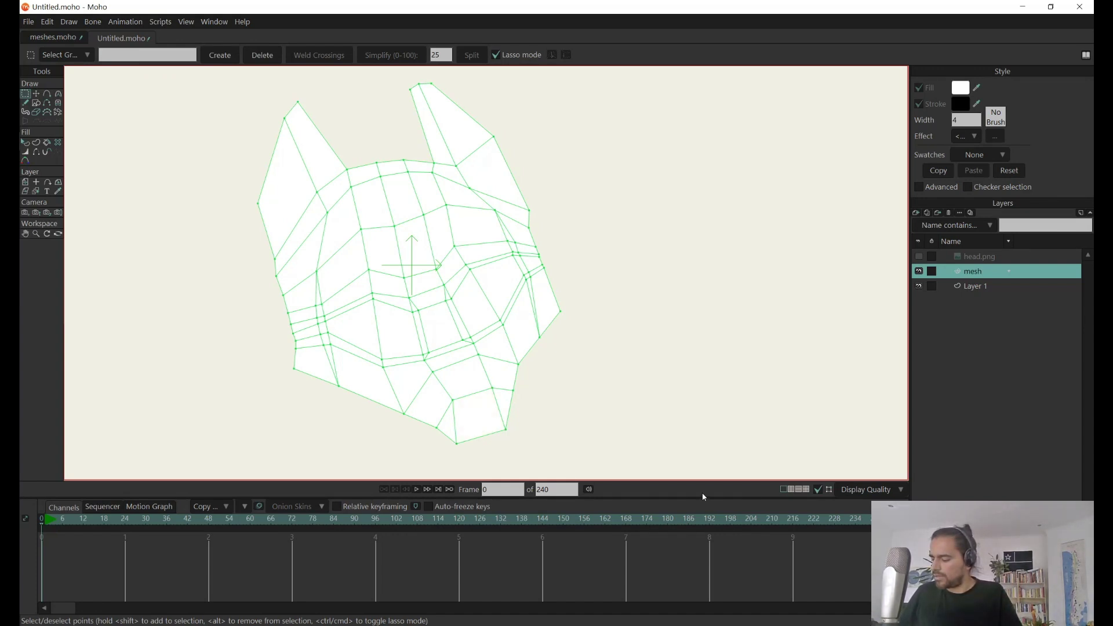
drag(670, 357, 670, 365)
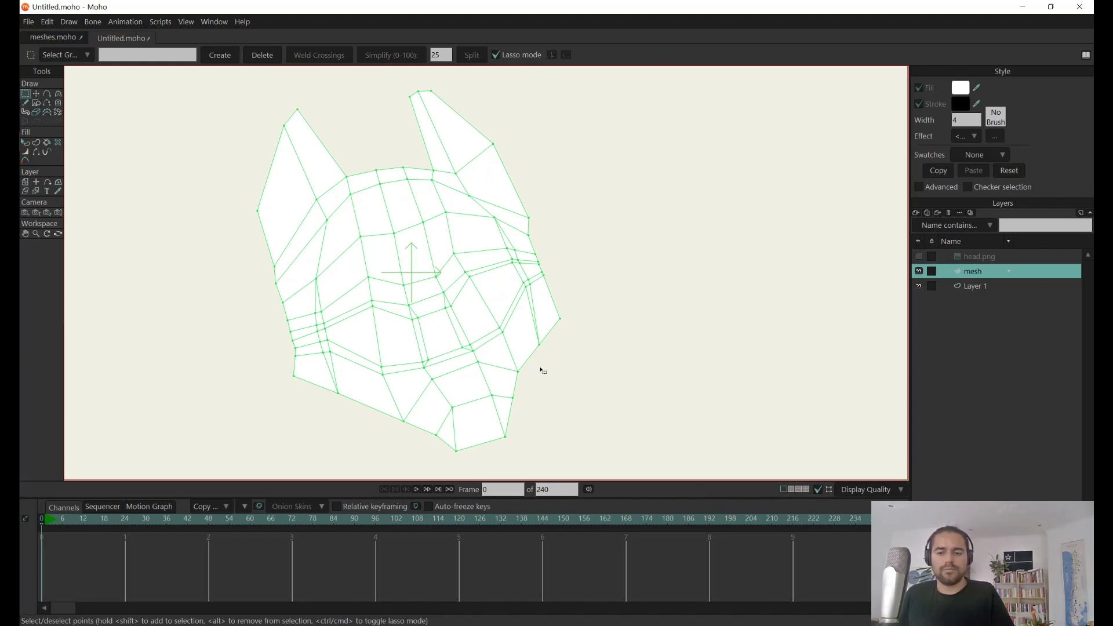
Step: Show the head.png layer again and go to frame 24
click(919, 257)
scroll(653, 320, down, 3)
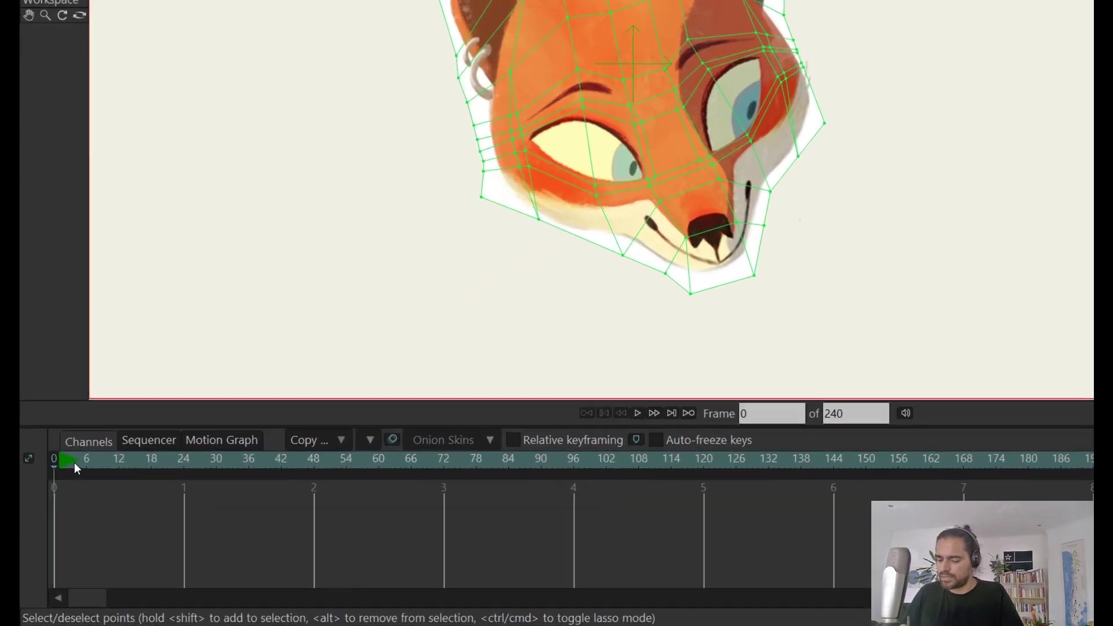
scroll(74, 463, down, 7)
scroll(74, 463, up, 7)
scroll(75, 463, down, 20)
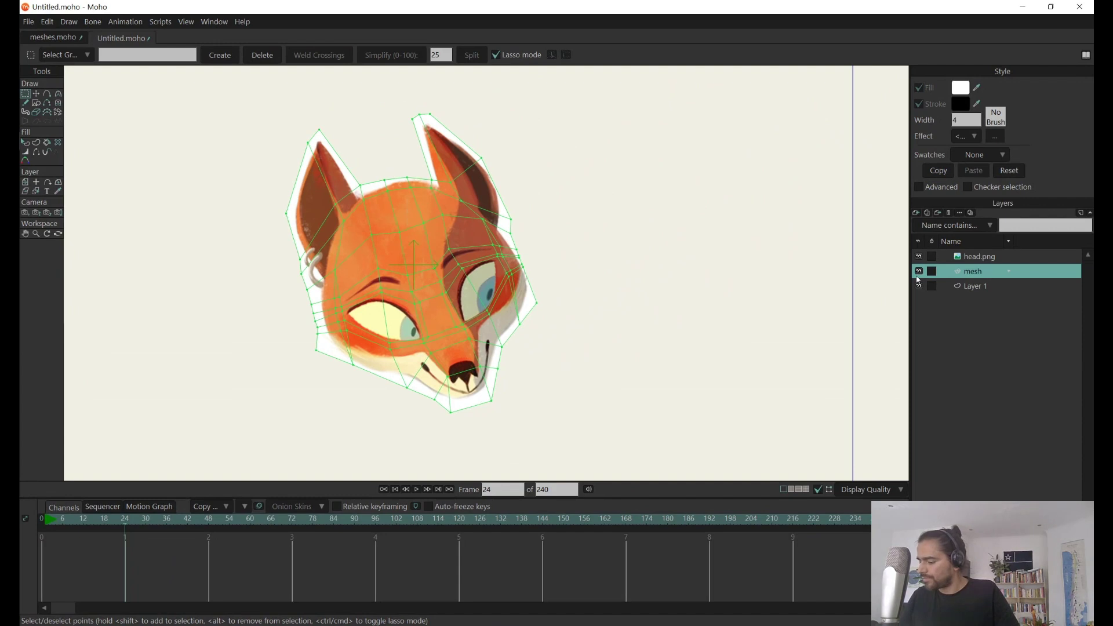
drag(1030, 104, 909, 103)
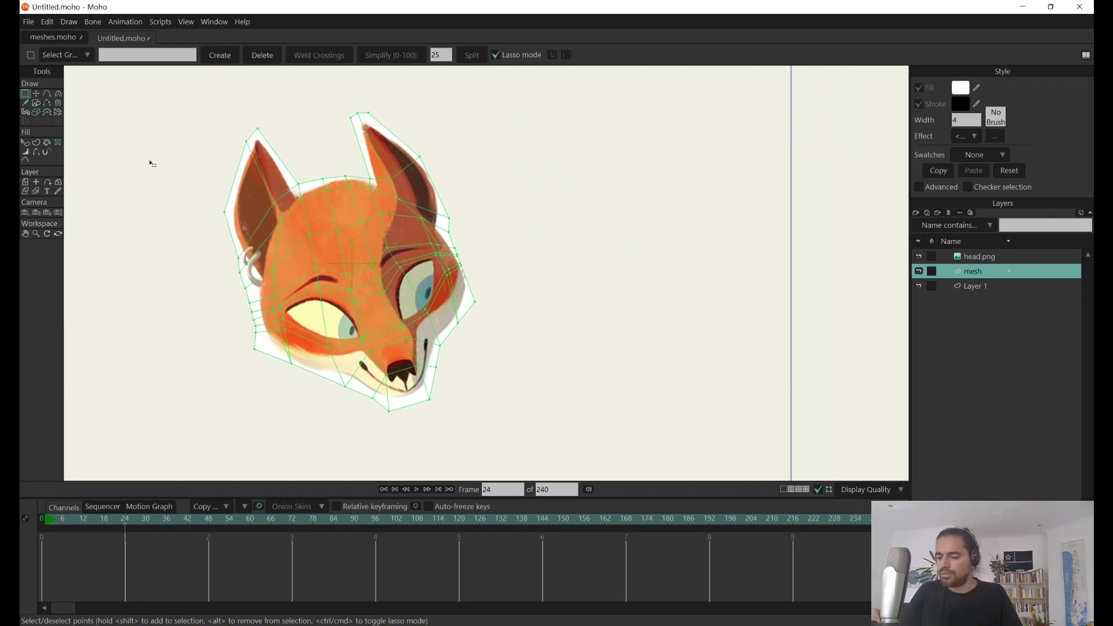
Step: Test the warp by slightly shifting points of the face with the Magnet tool
click(58, 103)
drag(373, 331, 380, 332)
drag(390, 273, 388, 266)
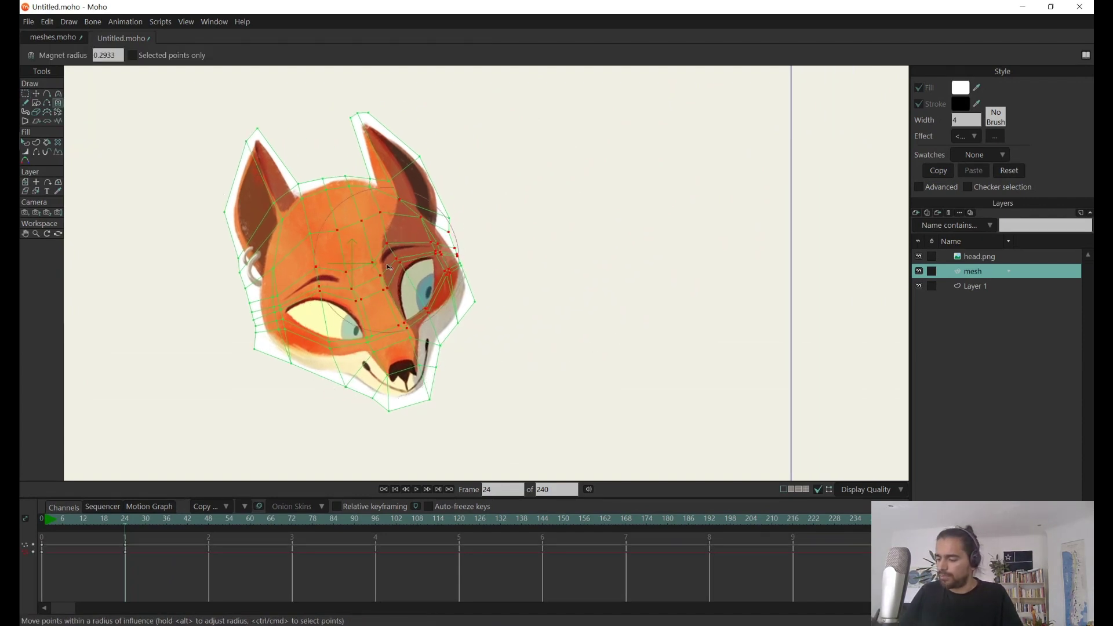
Step: Lasso-select the mesh points around the near eye's eyebrow, from the outer cheek to the nose bridge
scroll(496, 323, up, 5)
key(g)
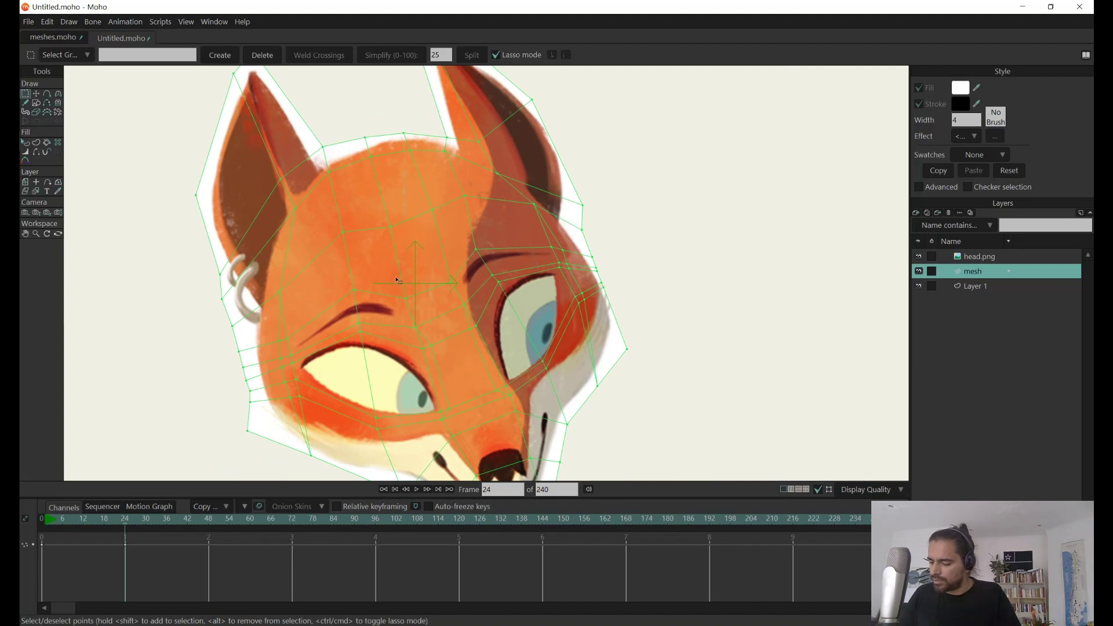
drag(399, 280, 391, 273)
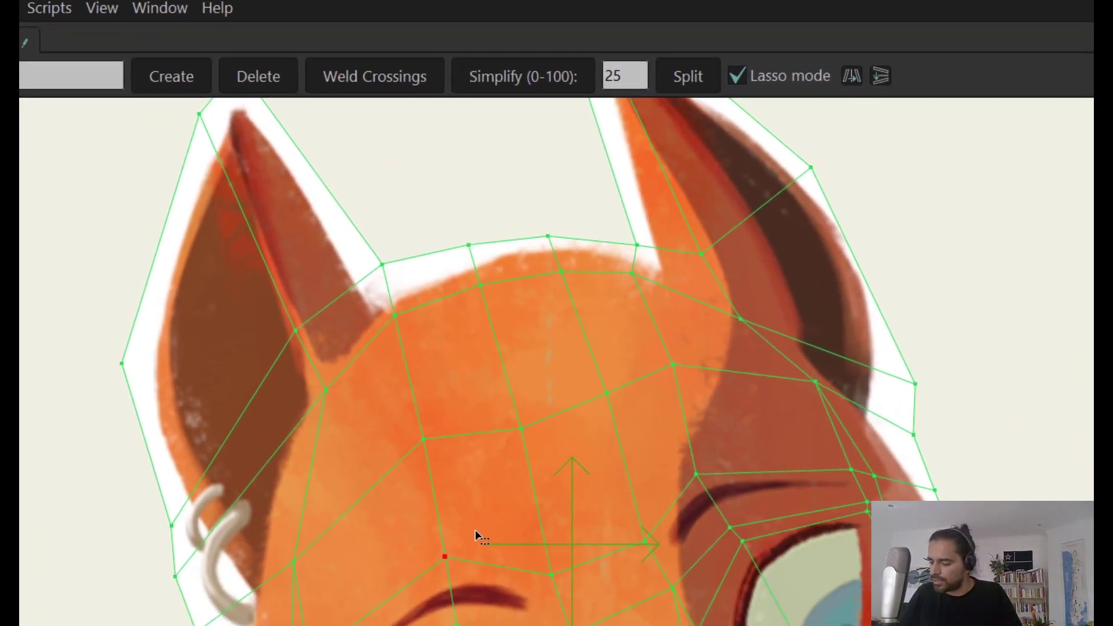
mouse_move(466, 594)
mouse_down()
mouse_move(367, 410)
mouse_move(361, 456)
mouse_up()
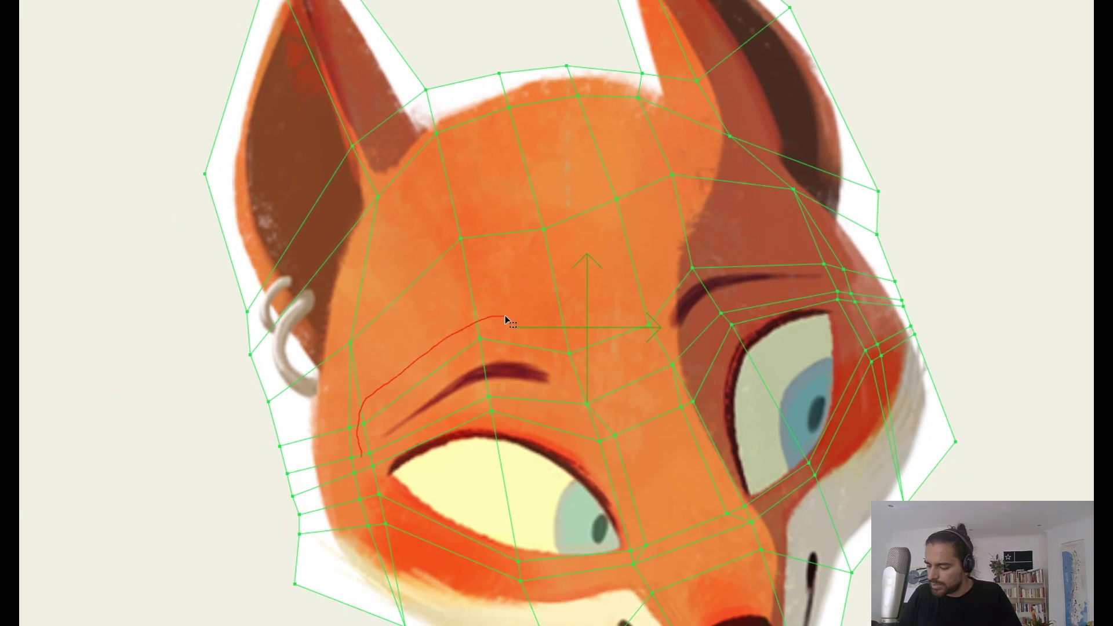
drag(506, 320, 496, 319)
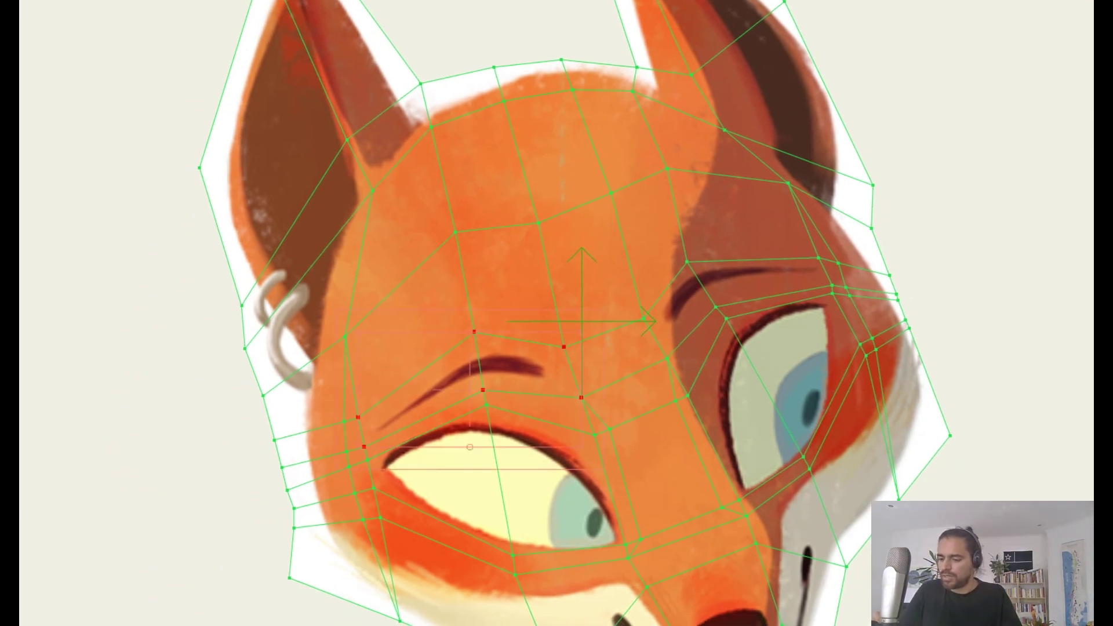
mouse_move(594, 323)
mouse_down()
mouse_move(586, 311)
mouse_move(591, 318)
mouse_up()
drag(542, 362, 521, 373)
scroll(871, 327, down, 2)
drag(864, 308, 758, 301)
Step: Bring the near eye's upper and lower eyelid points together to close the eye into a wink
drag(571, 440, 633, 297)
key(Return)
drag(460, 420, 454, 380)
drag(433, 275, 434, 335)
drag(326, 330, 326, 353)
drag(542, 305, 554, 376)
drag(571, 412, 564, 395)
drag(436, 335, 446, 361)
drag(554, 376, 563, 387)
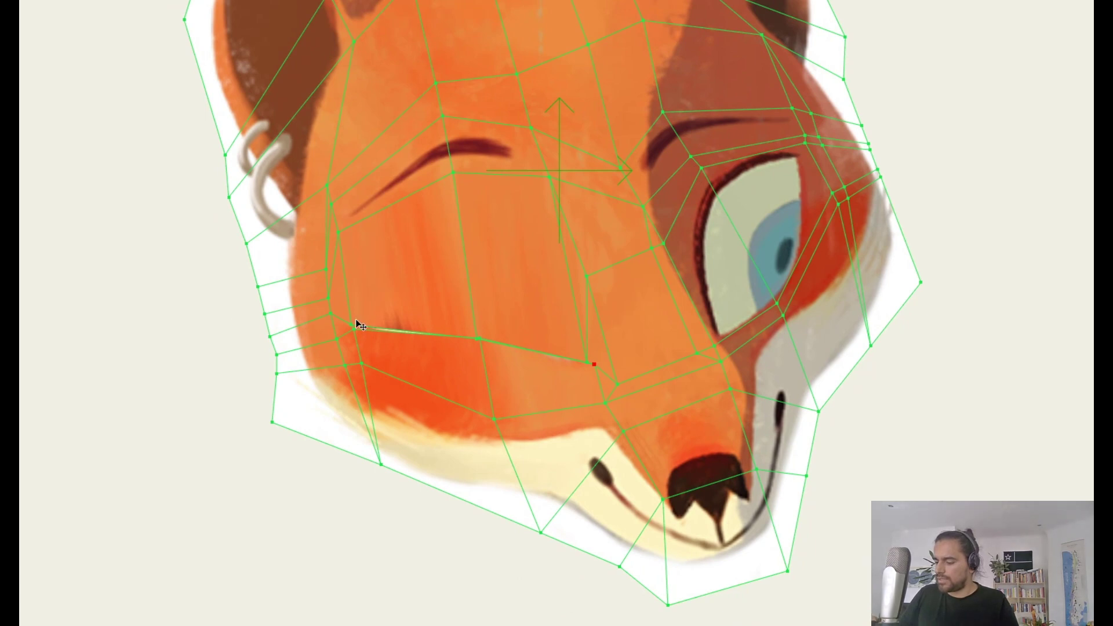
Step: Lower the rows of eyebrow points above the near eye so the brow sits closer to the closed lid
mouse_move(461, 179)
mouse_down()
mouse_move(460, 200)
mouse_move(459, 184)
mouse_up()
key(g)
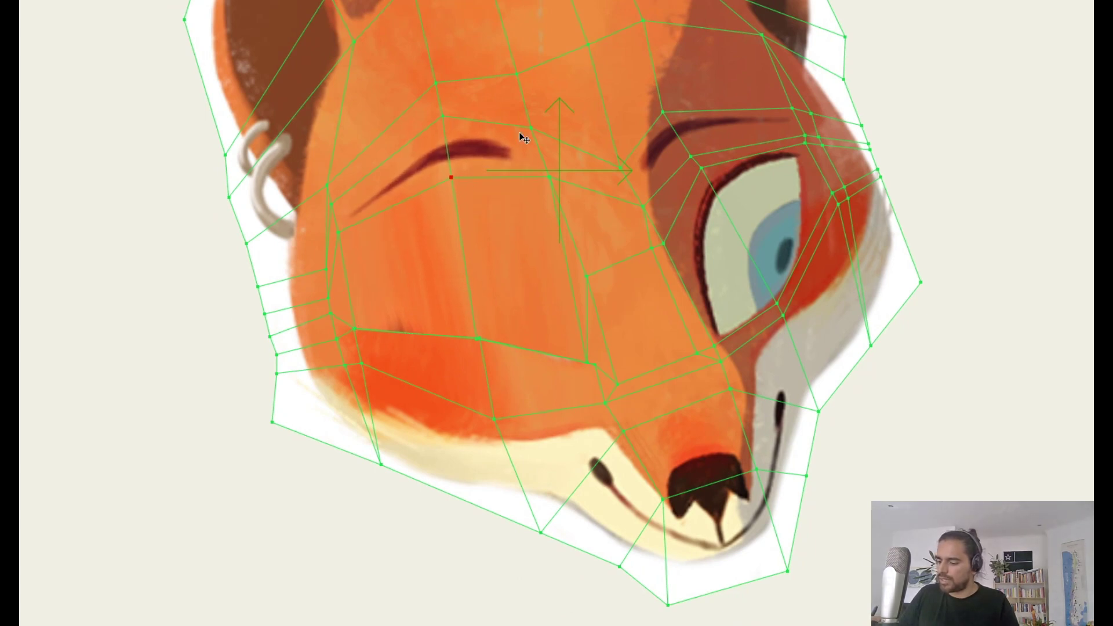
mouse_move(540, 116)
mouse_down()
mouse_move(327, 199)
mouse_move(337, 244)
mouse_move(415, 250)
mouse_move(528, 218)
mouse_move(557, 152)
mouse_up()
drag(710, 333, 729, 401)
drag(477, 250, 474, 254)
drag(455, 116, 481, 200)
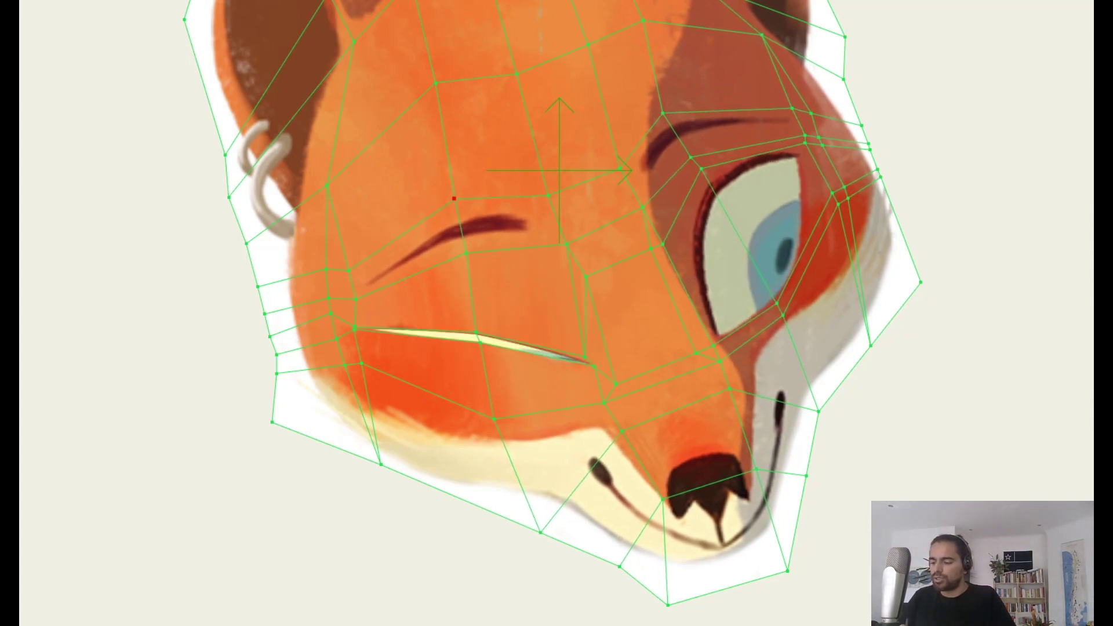
Step: Close the remaining gap between the near eye's lids and nudge the muzzle and surrounding face points with the Magnet tool
mouse_move(694, 476)
mouse_down()
mouse_move(700, 496)
mouse_move(694, 476)
mouse_up()
drag(698, 360, 708, 409)
drag(664, 302, 689, 287)
drag(689, 174, 799, 152)
drag(807, 212, 803, 212)
drag(750, 396, 739, 389)
drag(689, 335, 688, 353)
scroll(864, 221, down, 1)
drag(840, 246, 744, 363)
scroll(815, 331, down, 1)
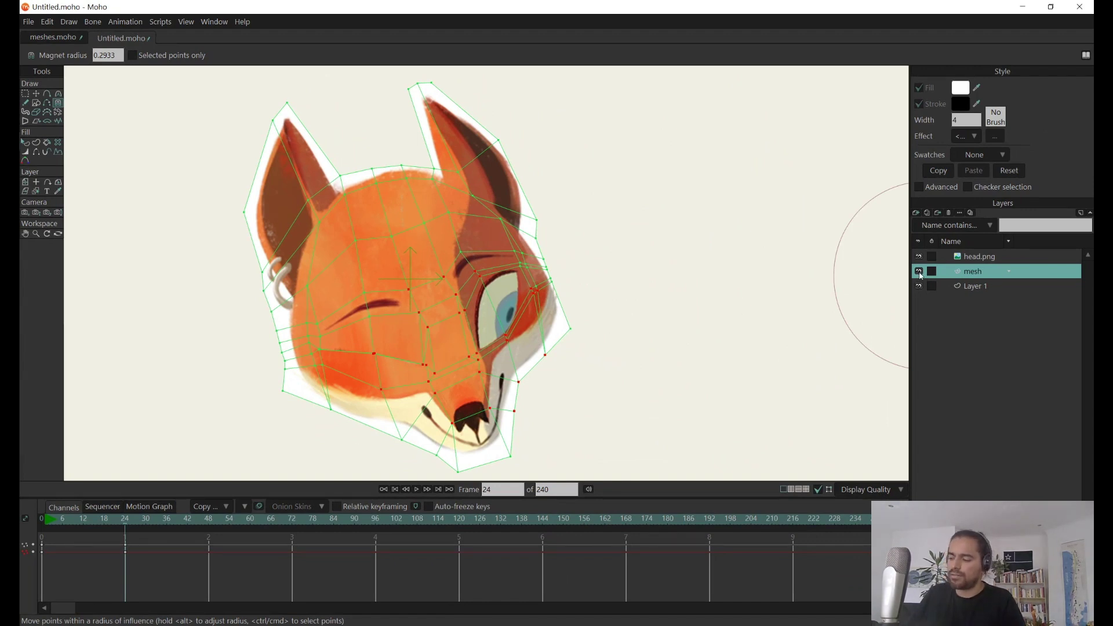
Step: Enable "Hide in editing view" and "Don't render this layer" for the mesh layer
click(919, 272)
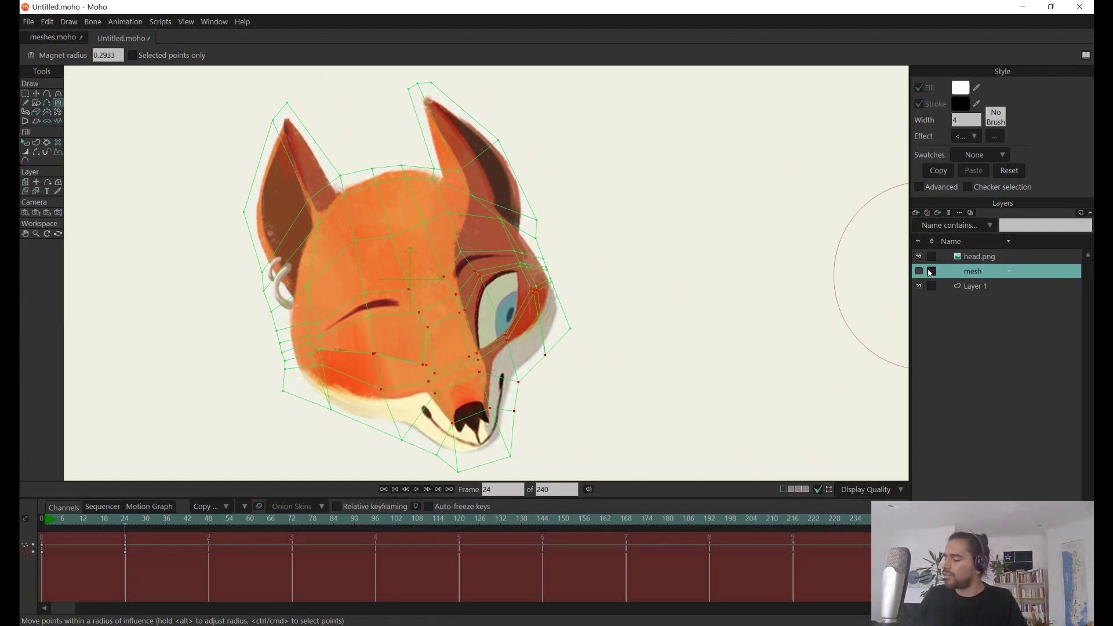
click(919, 273)
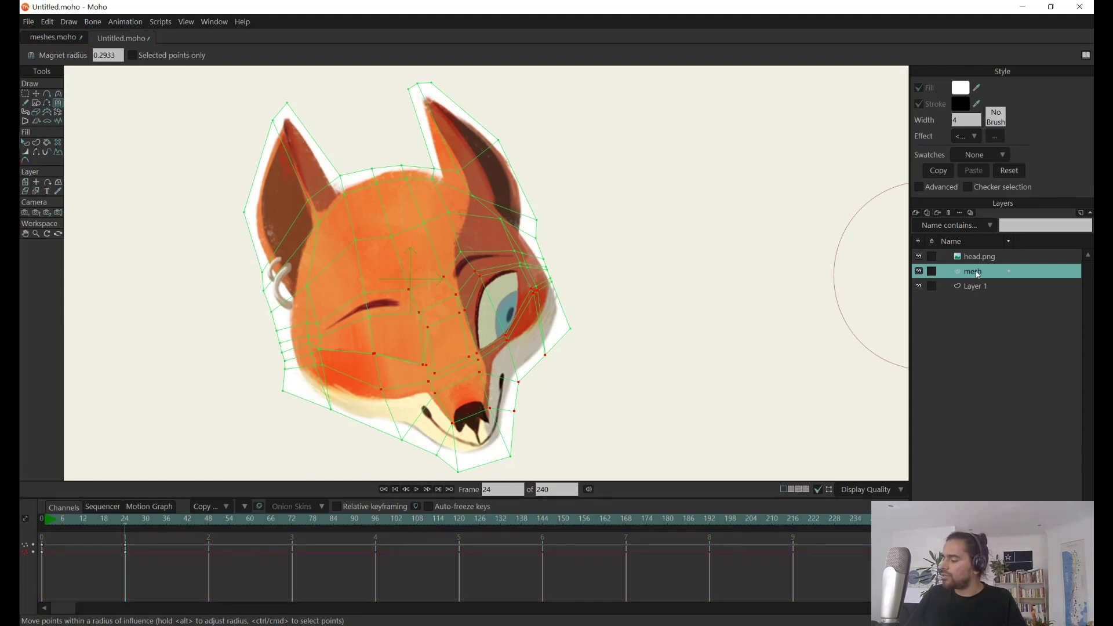
double_click(977, 272)
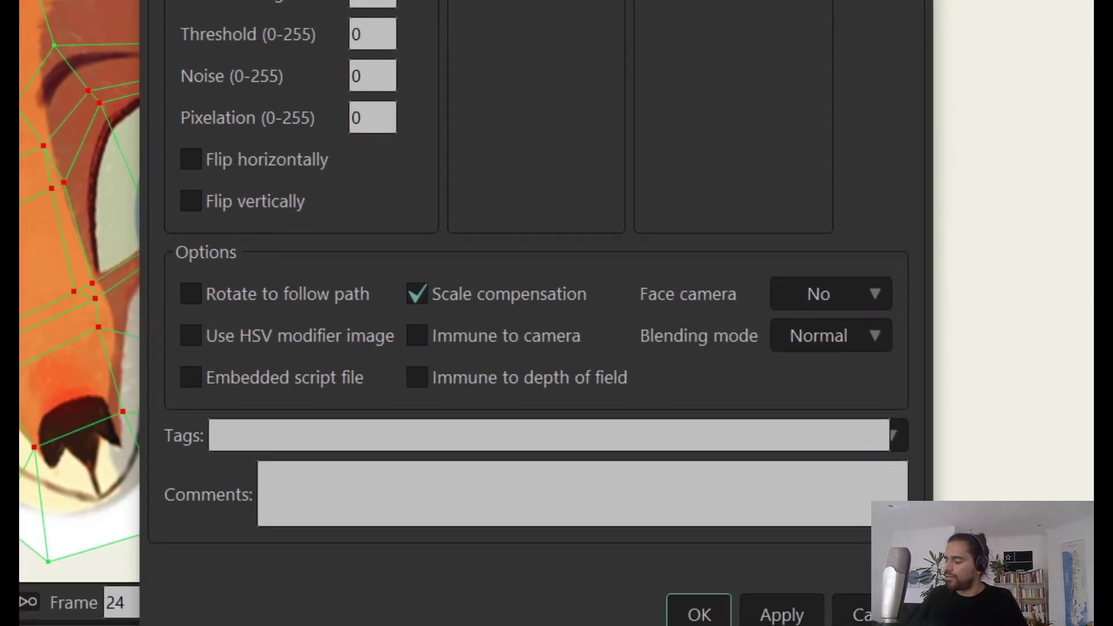
click(698, 614)
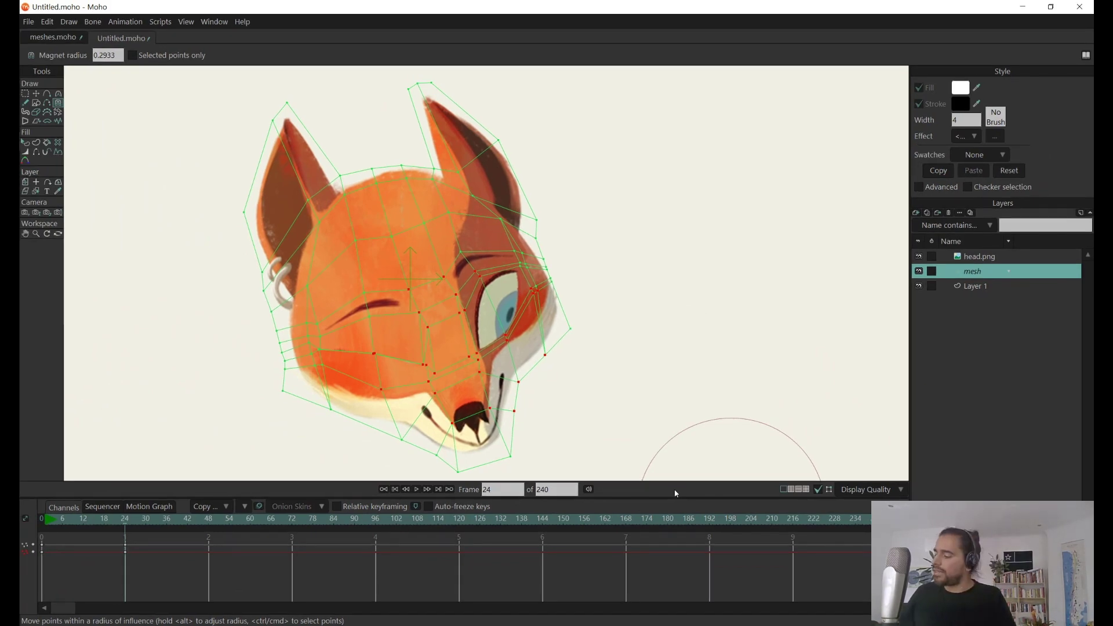
Step: Review the mesh layer's general settings and render a preview of frame 24
double_click(979, 273)
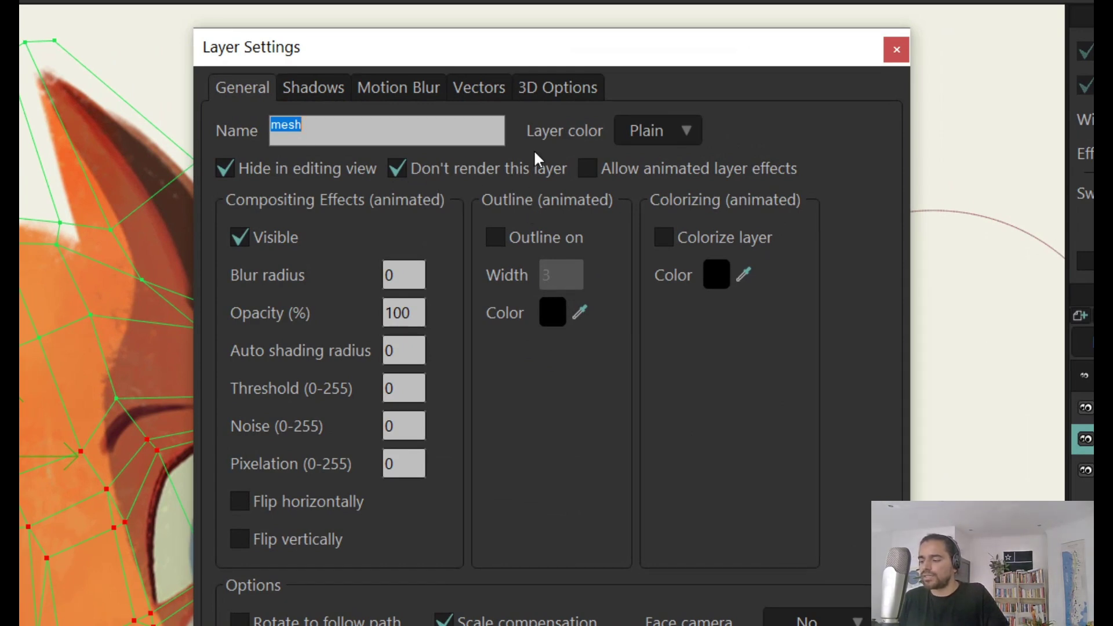
key(Escape)
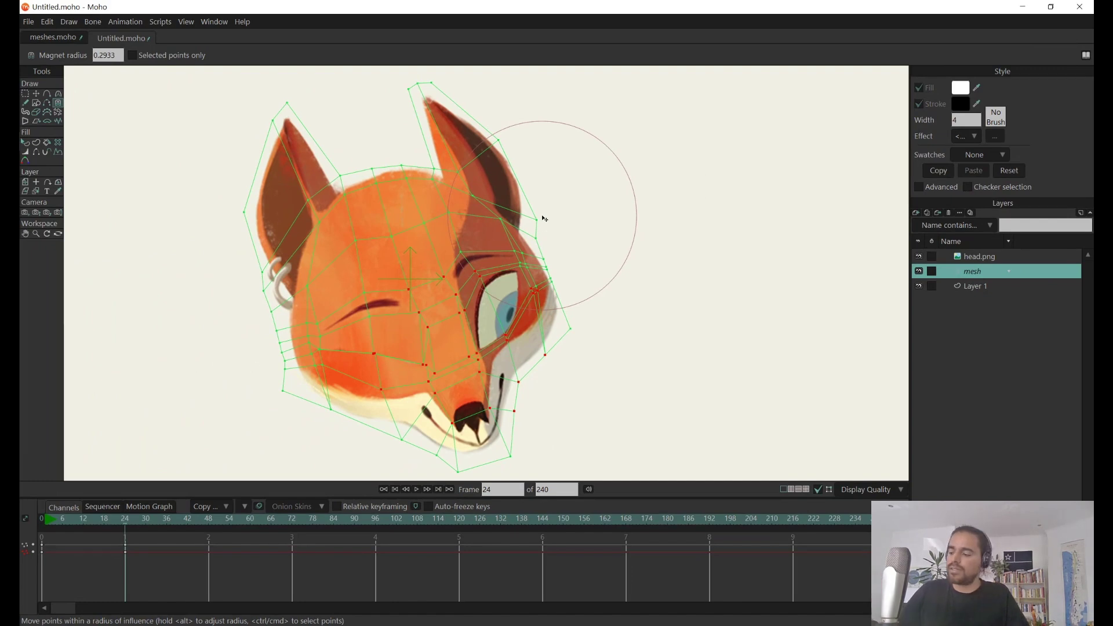
key(ctrl+r)
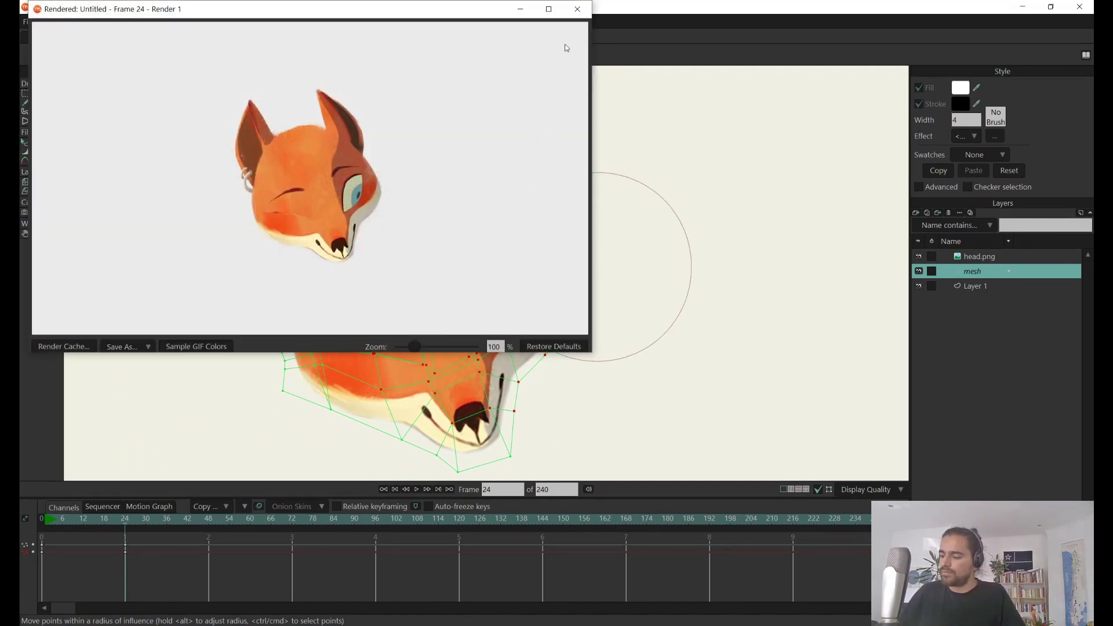
Step: Close the render preview, scrub through the fox's wink and return to frame 0
click(576, 13)
drag(96, 523, 83, 525)
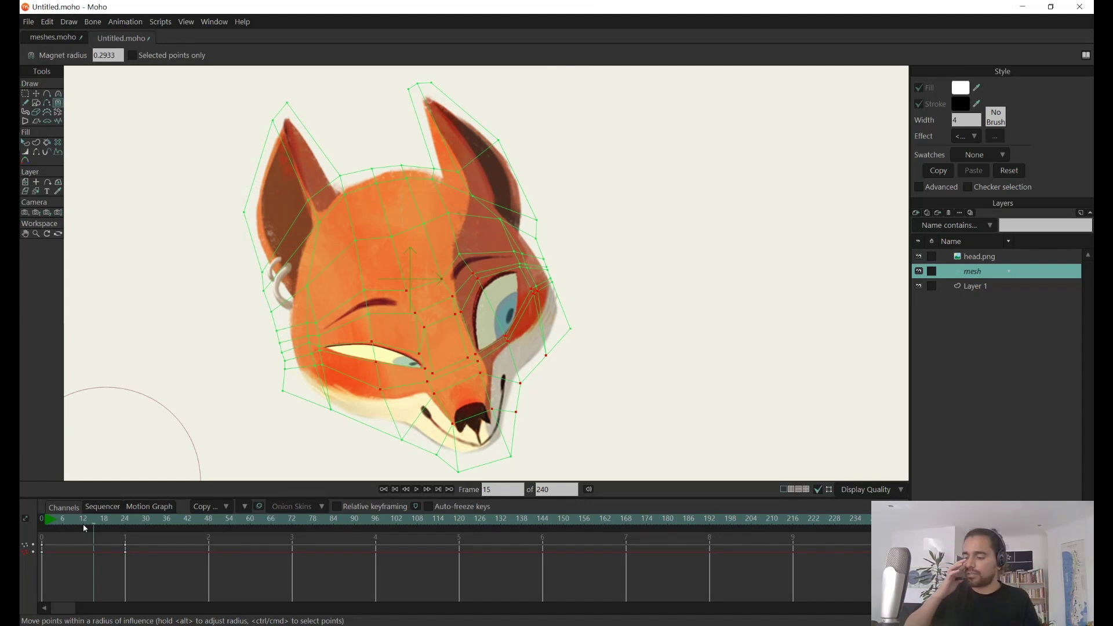
drag(114, 521, 142, 521)
key(shift+Left)
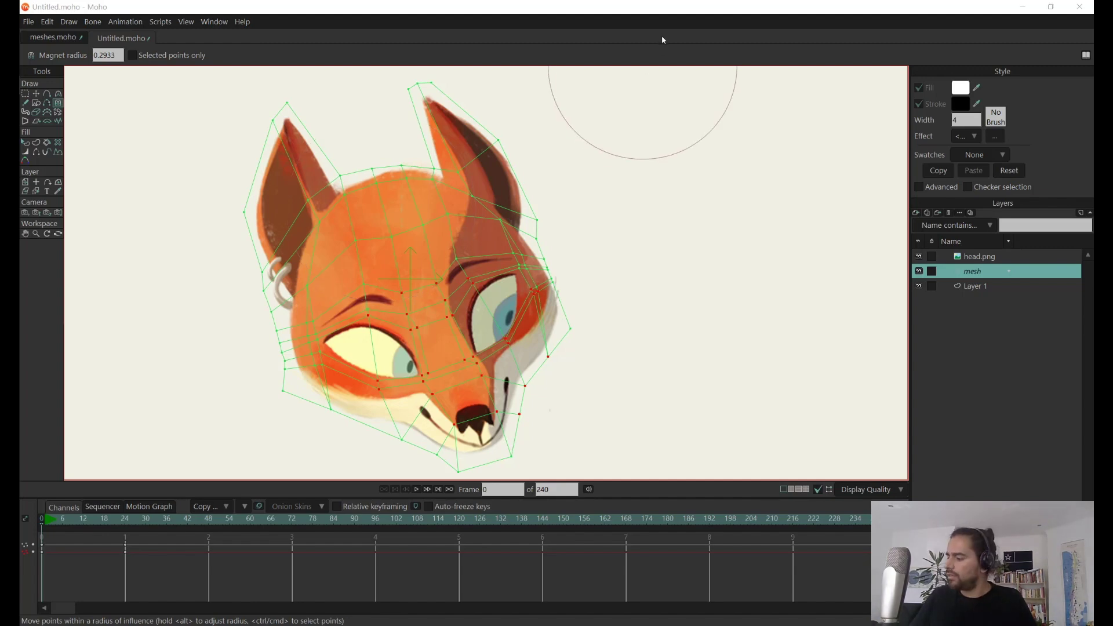
Step: Open vitruvian_man_moho_14.moho and play its animation
key(ctrl+o)
key(ctrl+v)
key(Return)
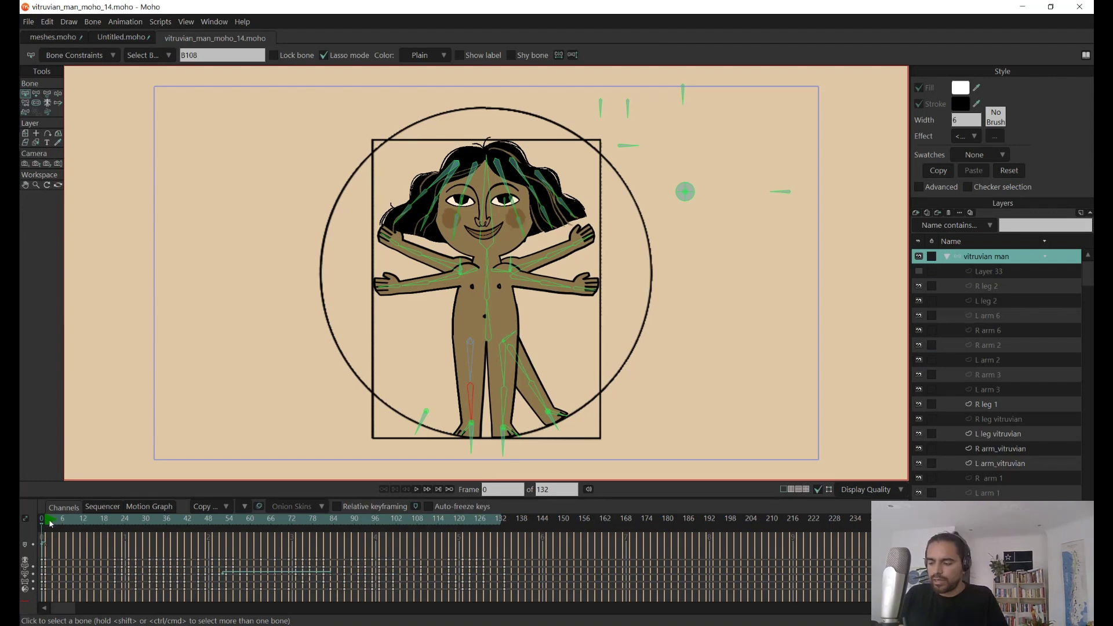
key(space)
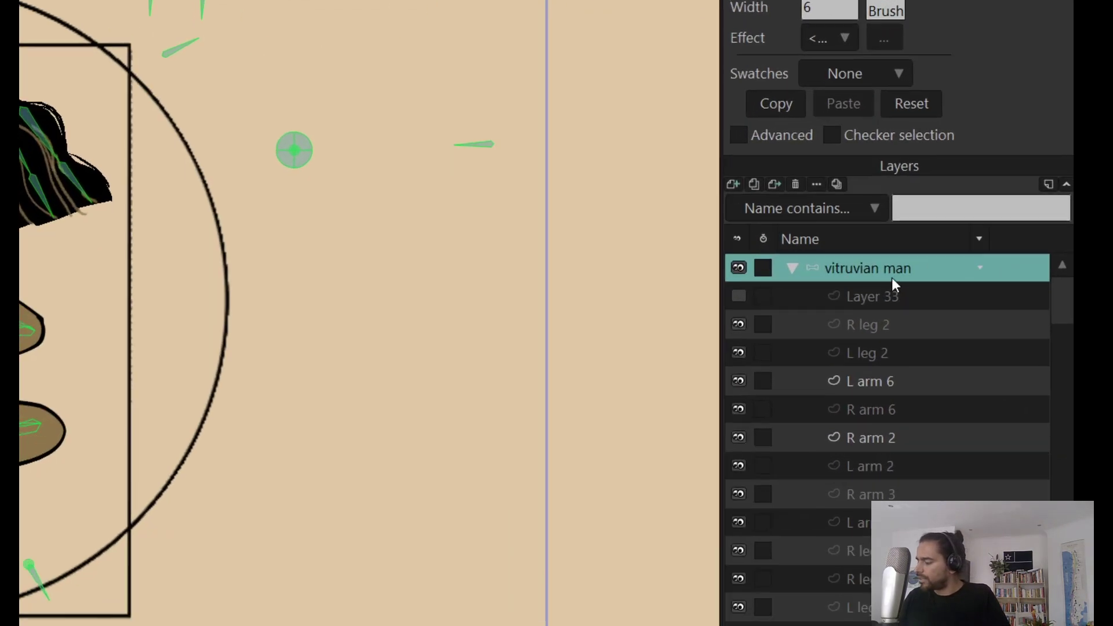
Step: Filter the layers by the name "MESH" and select the mesh_head layer covering the character's face
click(1015, 225)
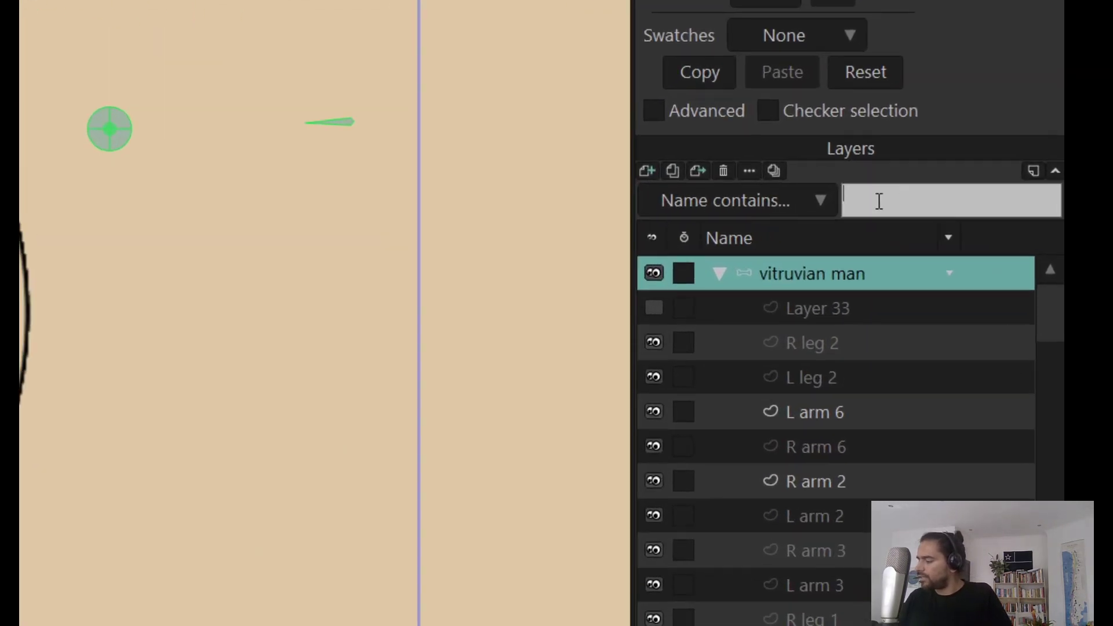
text(MESH)
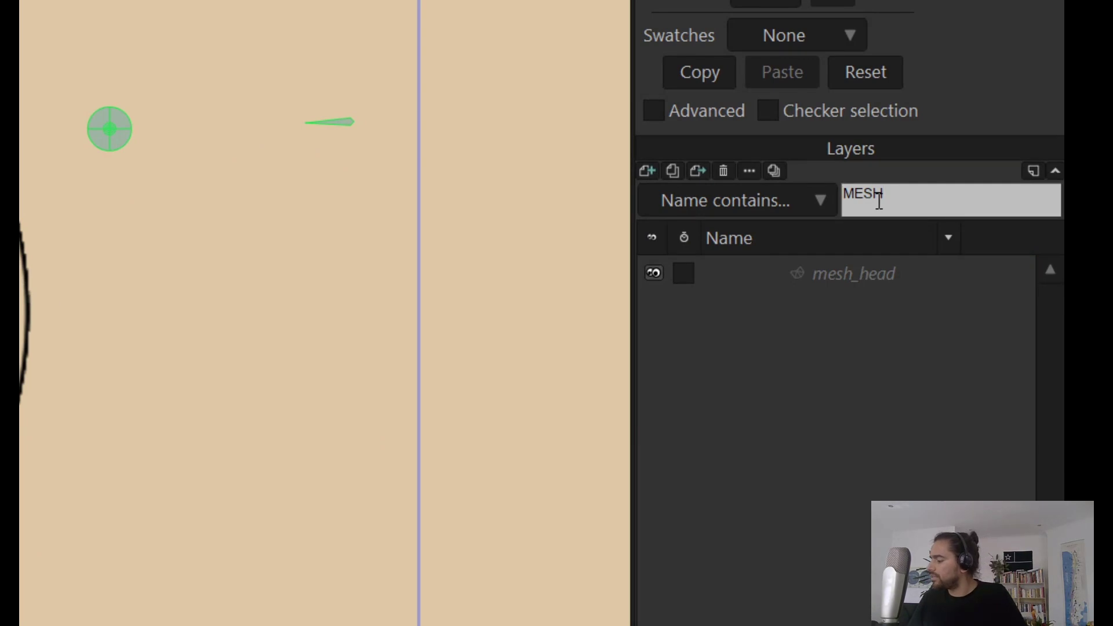
click(853, 273)
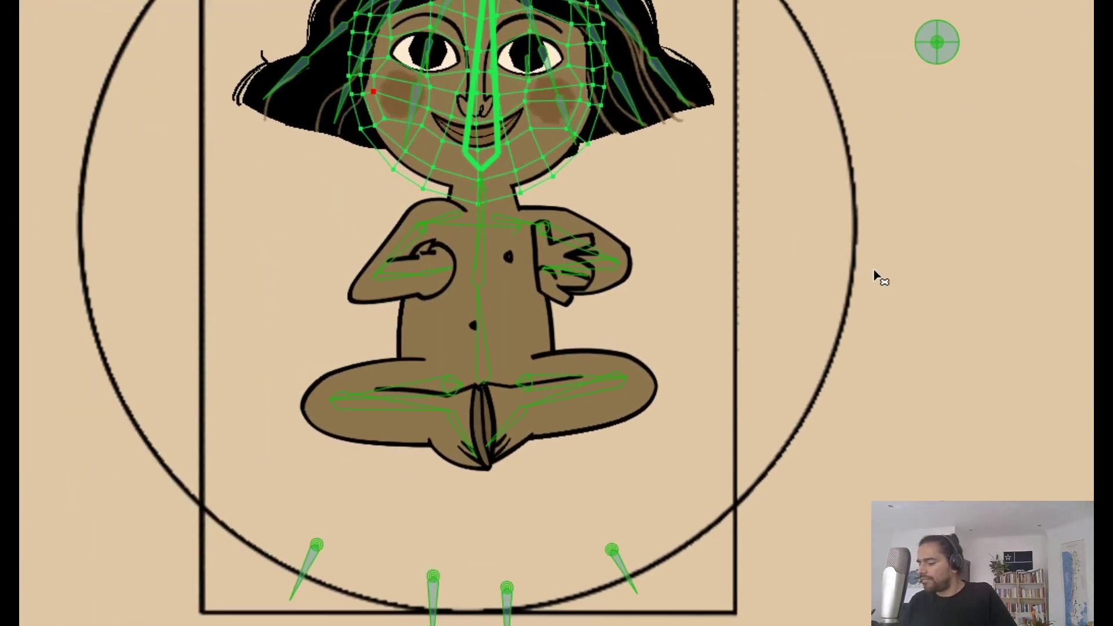
scroll(641, 480, up, 4)
scroll(643, 478, down, 3)
scroll(684, 269, up, 5)
scroll(824, 348, down, 3)
scroll(857, 350, up, 4)
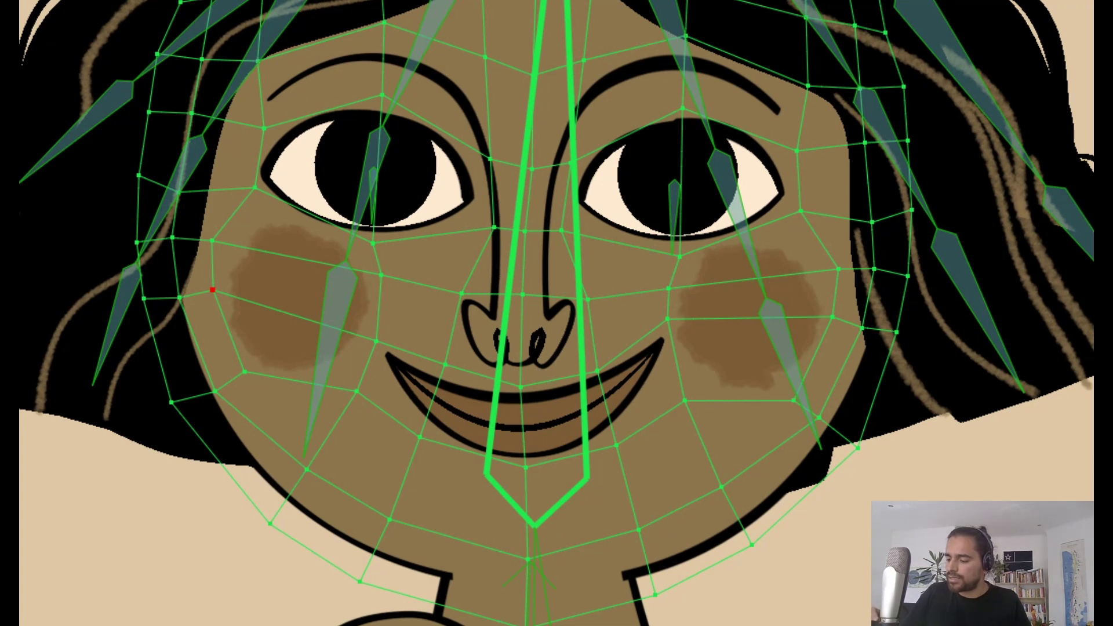
Step: Pull the brow area down with the Magnet tool and close the character's left eye by bringing its lid mesh points together
drag(649, 148, 628, 215)
drag(411, 94, 410, 146)
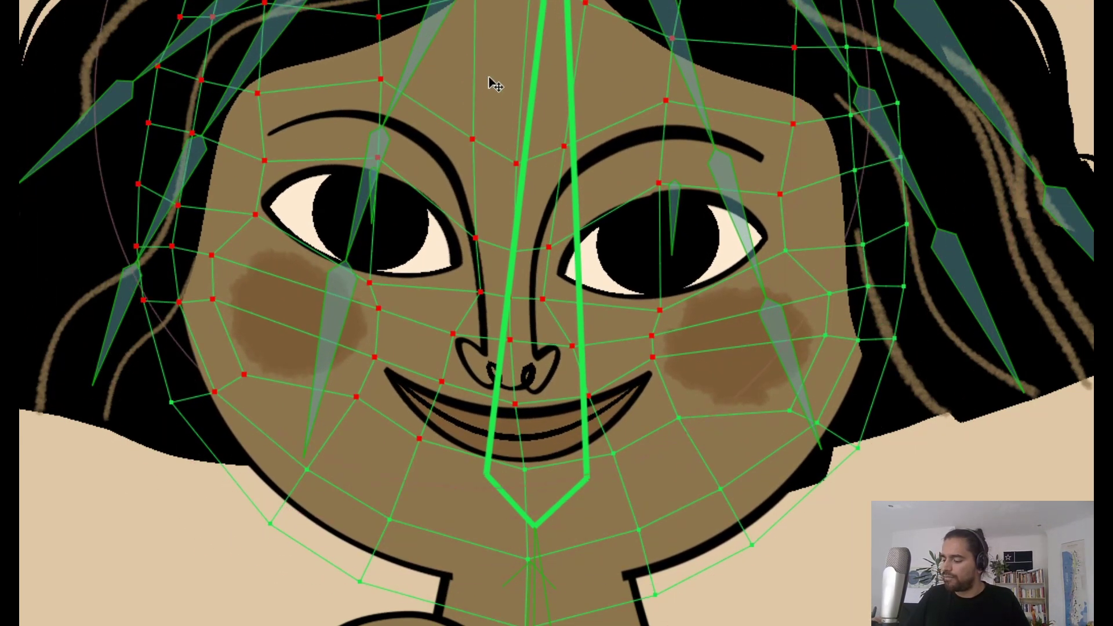
scroll(723, 248, up, 2)
drag(622, 325, 623, 229)
drag(803, 139, 805, 191)
drag(809, 246, 807, 228)
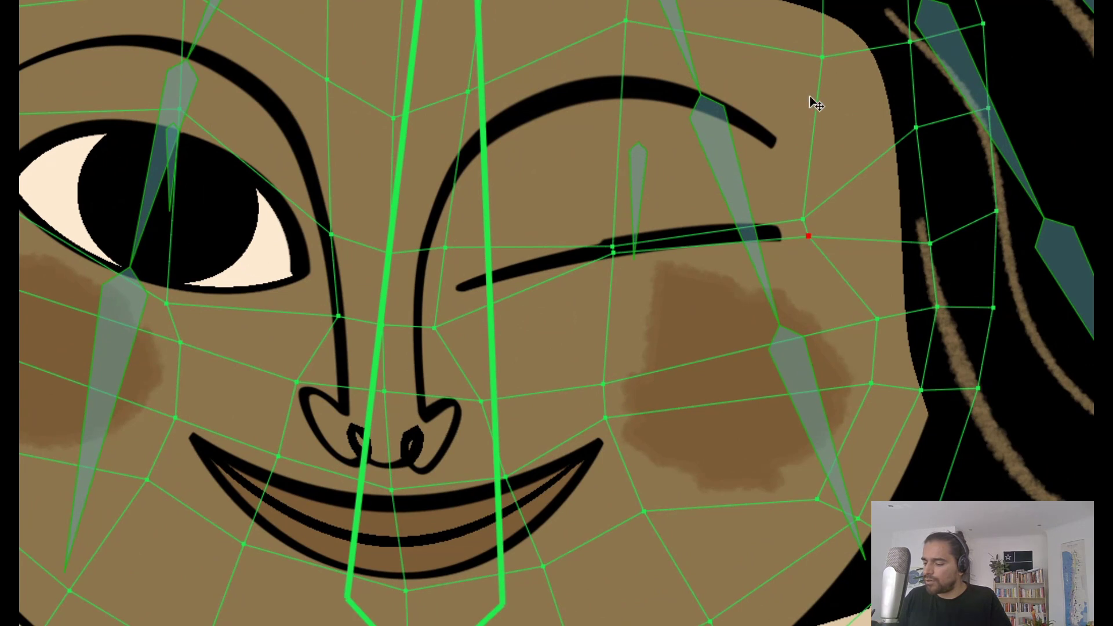
drag(822, 56, 818, 28)
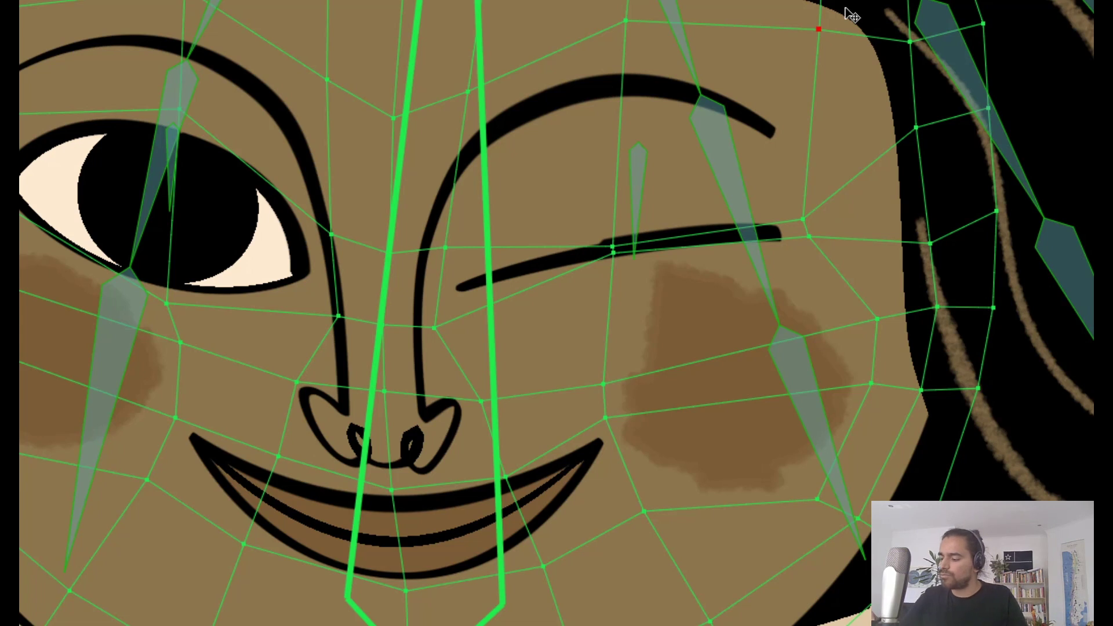
Step: Refine the closed left eye by adjusting the mesh points along its lids and around the eyebrow
mouse_move(612, 247)
mouse_down()
mouse_move(613, 157)
mouse_move(617, 375)
mouse_move(614, 249)
mouse_up()
mouse_move(613, 156)
mouse_down()
mouse_move(605, 198)
mouse_move(627, 153)
mouse_up()
drag(618, 252, 622, 276)
drag(821, 224, 821, 185)
drag(823, 261, 822, 209)
mouse_move(814, 177)
mouse_down()
mouse_move(810, 159)
mouse_move(812, 172)
mouse_up()
drag(625, 22, 643, 10)
Step: Bring the lids of the character's right eye closer together and pull the face mesh sideways with the Magnet tool
drag(195, 81, 188, 148)
drag(195, 244, 197, 186)
drag(794, 313, 524, 110)
drag(495, 193, 604, 184)
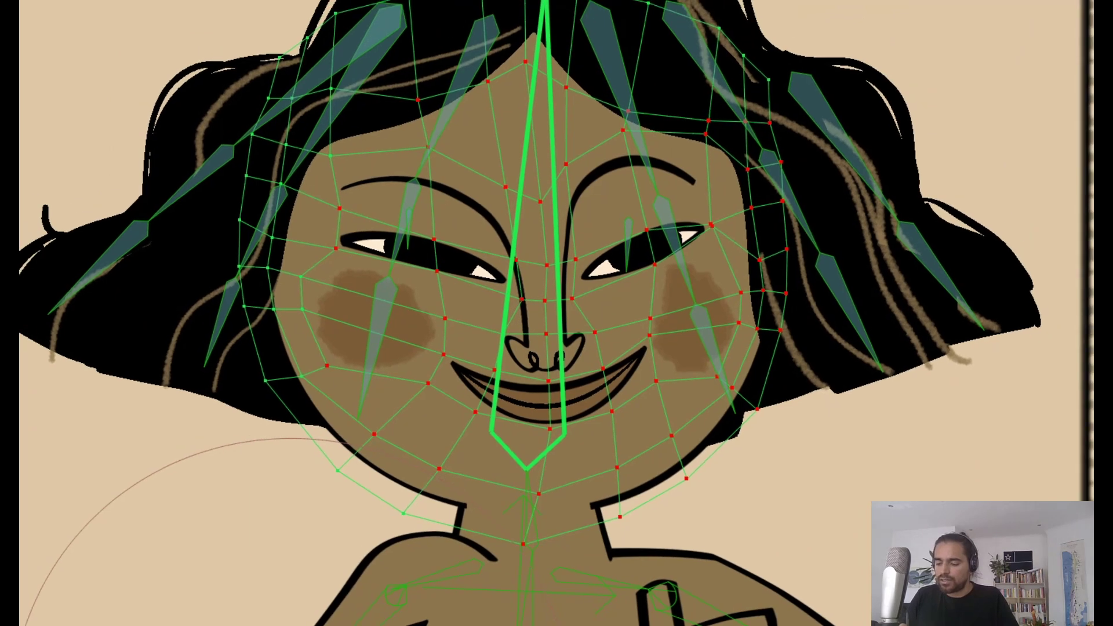
Step: Select the head drawing layer and add a moustache, a goatee and a line under each eye with the Freehand tool
click(191, 624)
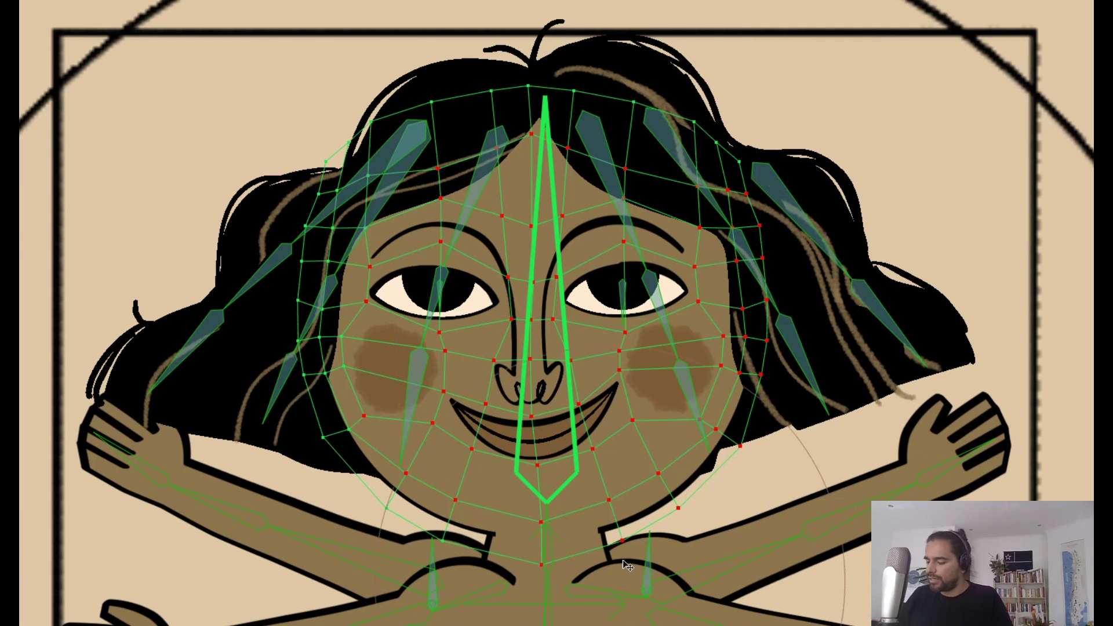
alt+right_click(591, 346)
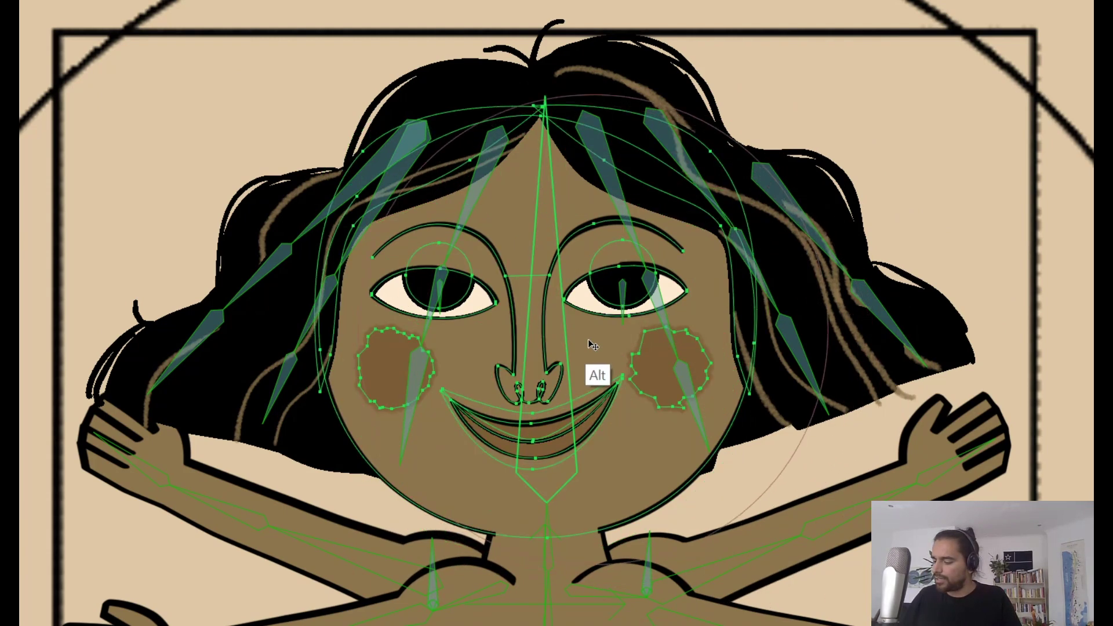
drag(508, 443, 573, 451)
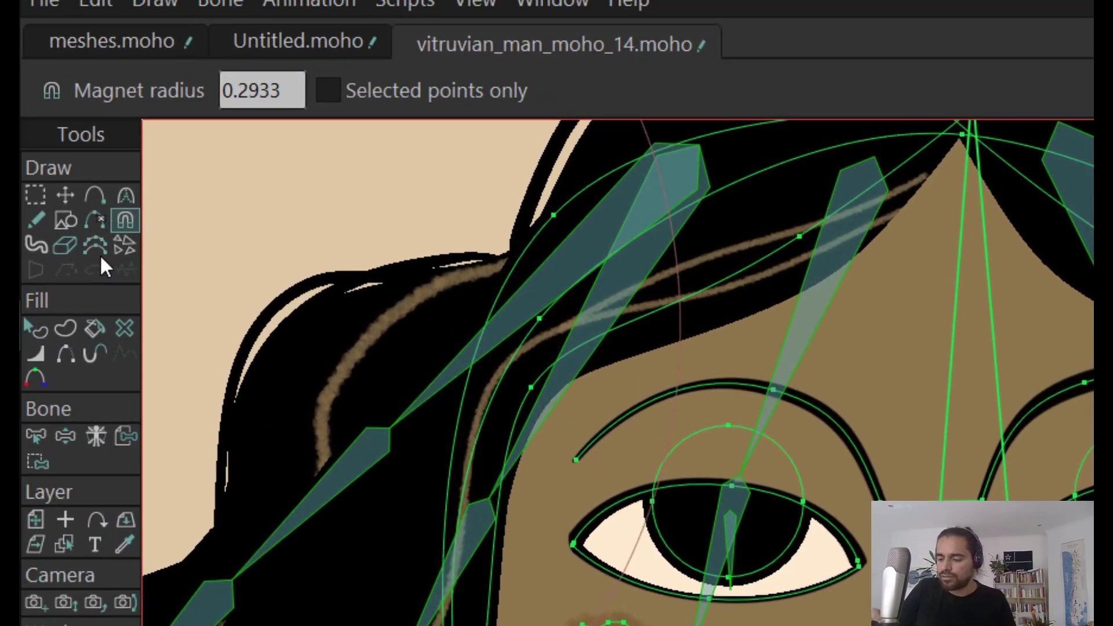
click(35, 221)
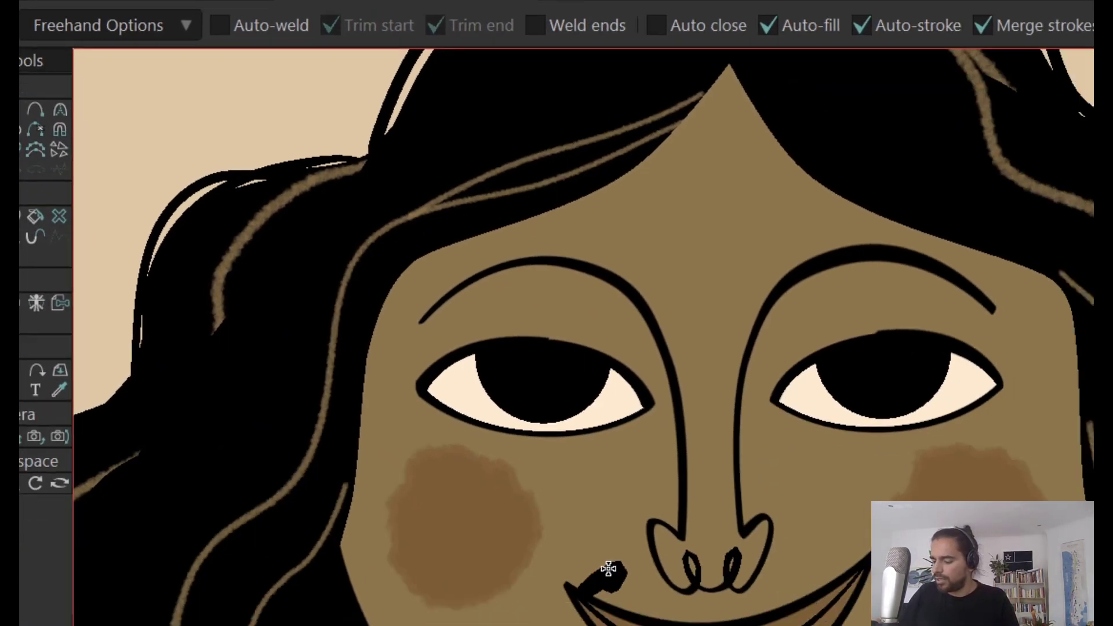
drag(608, 569, 715, 606)
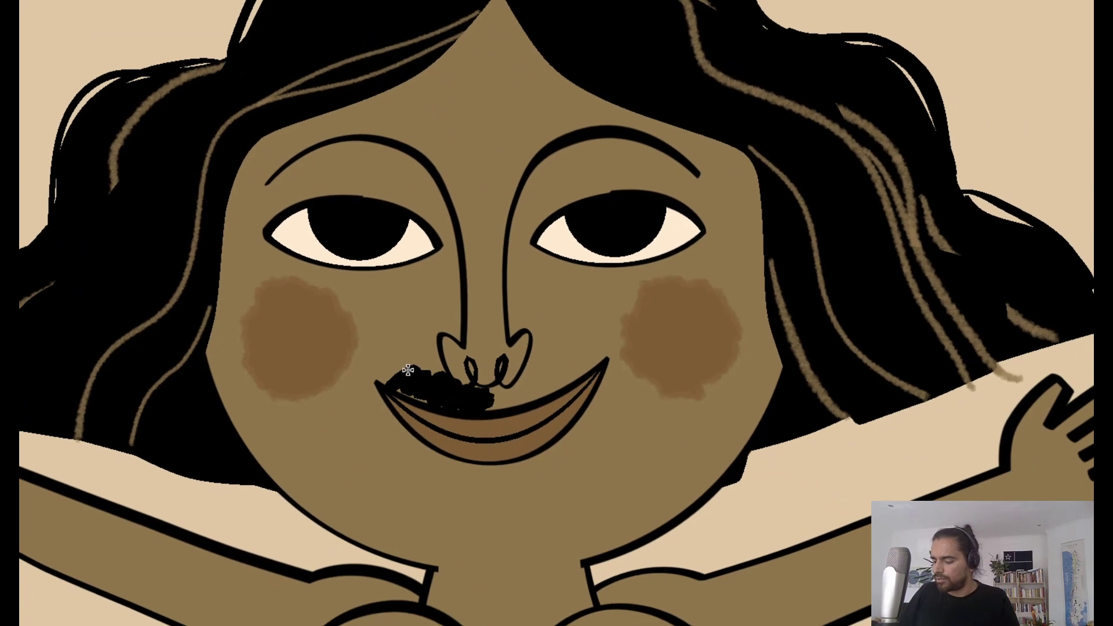
mouse_move(505, 389)
mouse_down()
mouse_move(555, 385)
mouse_move(603, 352)
mouse_up()
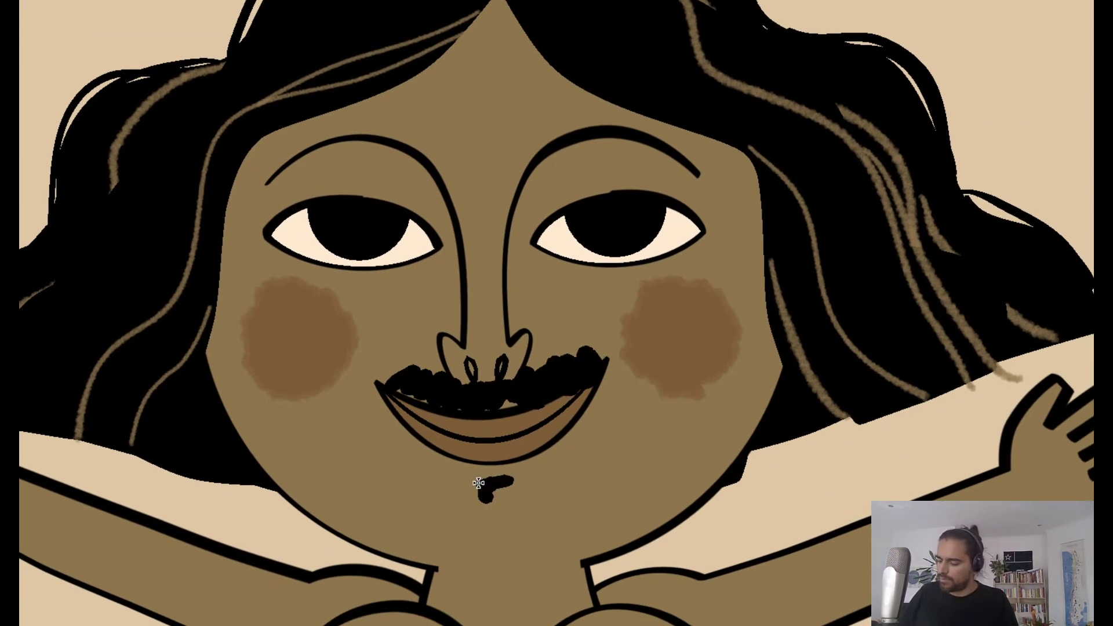
drag(573, 271, 662, 267)
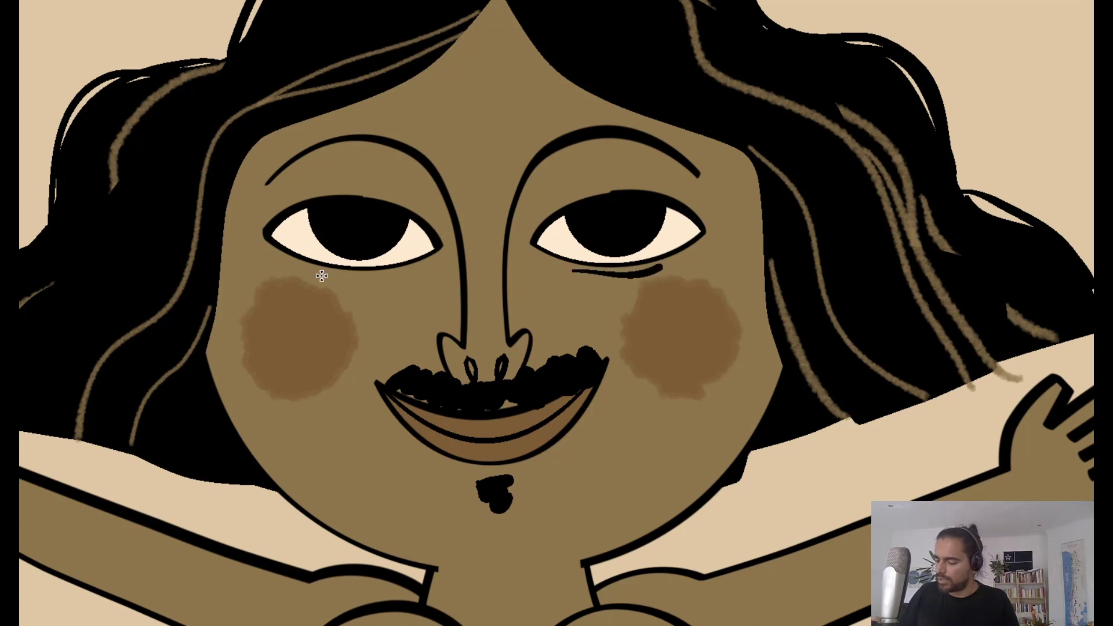
drag(321, 275, 399, 271)
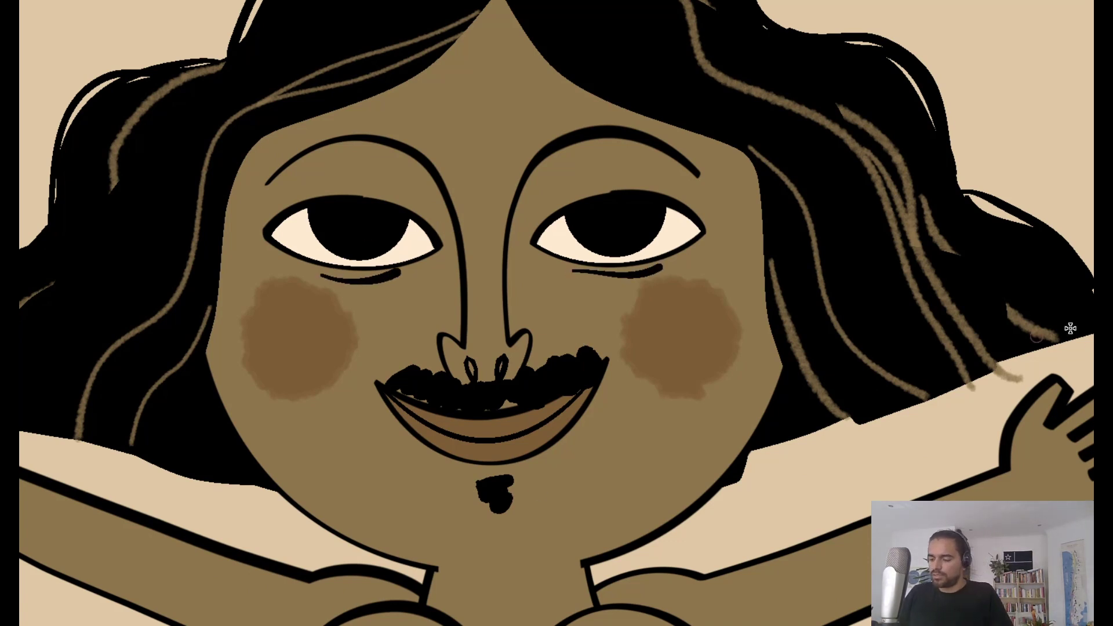
Step: Warp the face mesh with the Magnet tool so the freehand facial details deform together with the head
scroll(1064, 309, down, 1)
key(p)
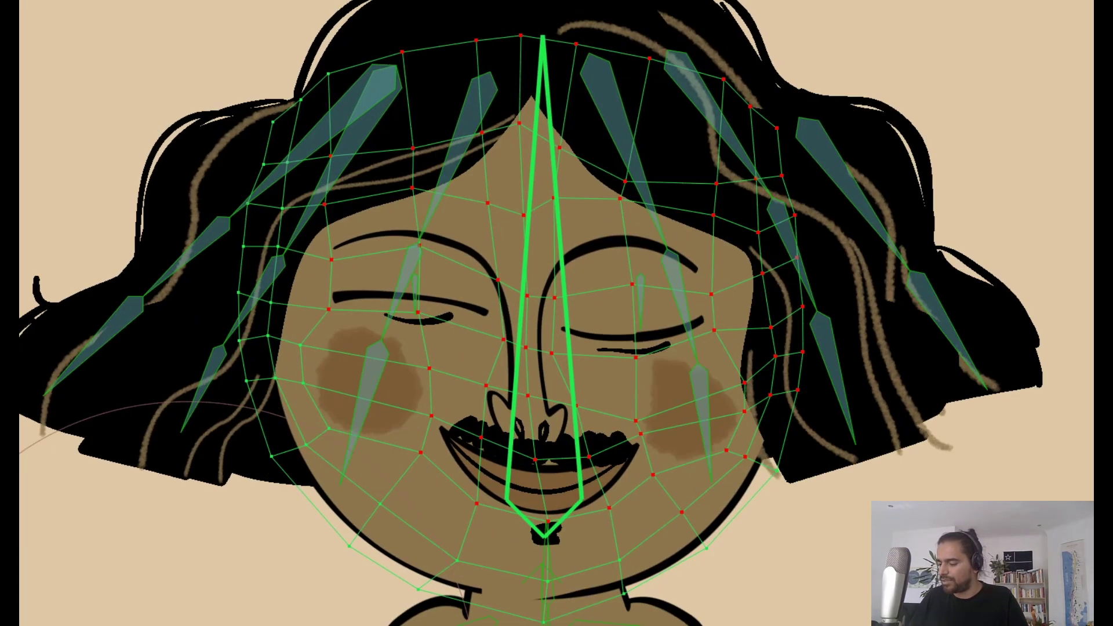
mouse_move(752, 322)
mouse_down()
mouse_move(734, 415)
mouse_move(737, 319)
mouse_up()
drag(636, 398, 633, 447)
drag(423, 330, 395, 256)
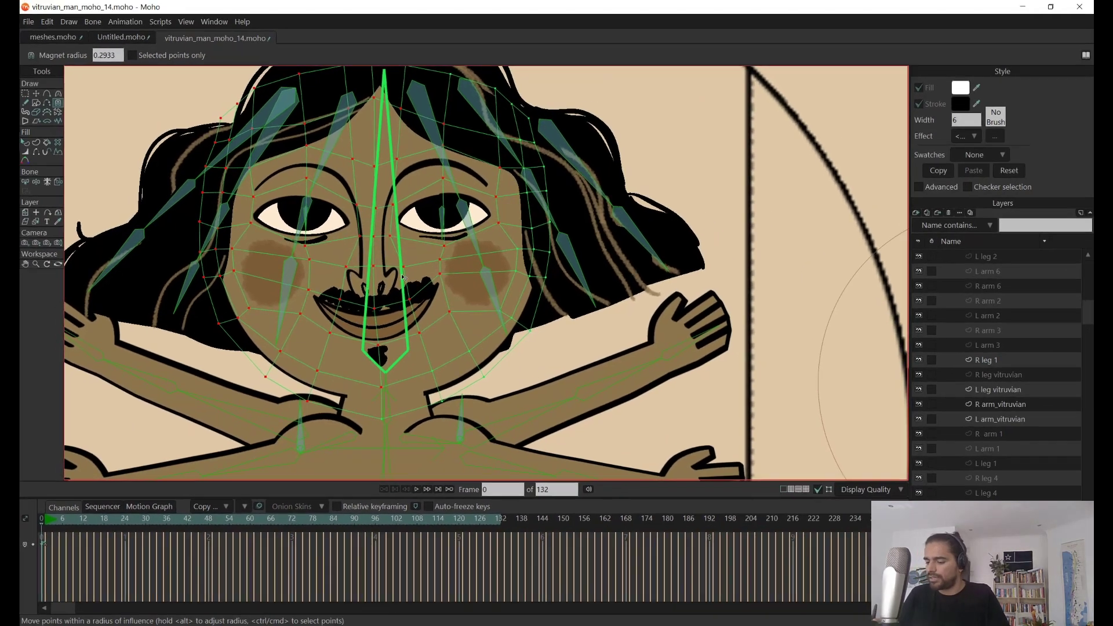
Step: Examine the Smart warp layer options in the head layer's vector settings and cancel the dialog
alt+right_click(406, 256)
double_click(1002, 590)
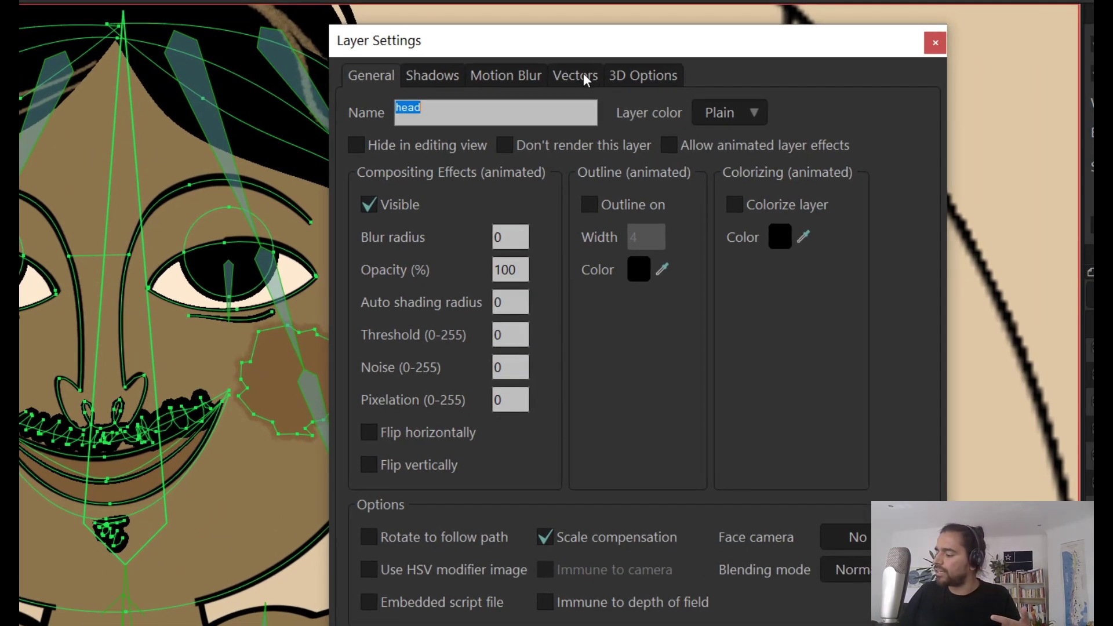
click(586, 79)
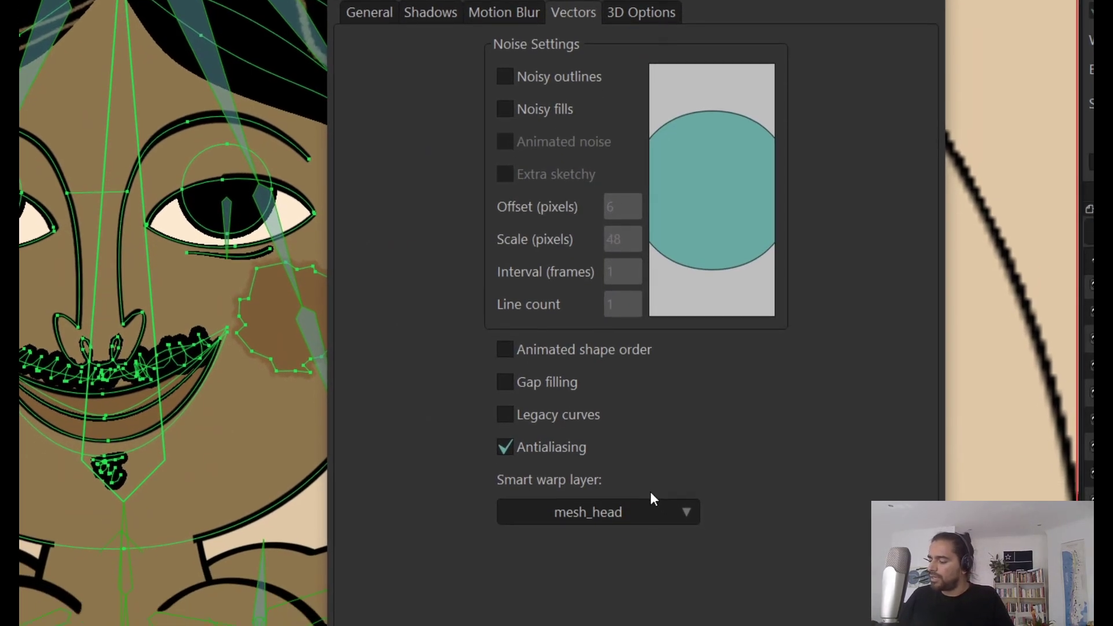
click(650, 512)
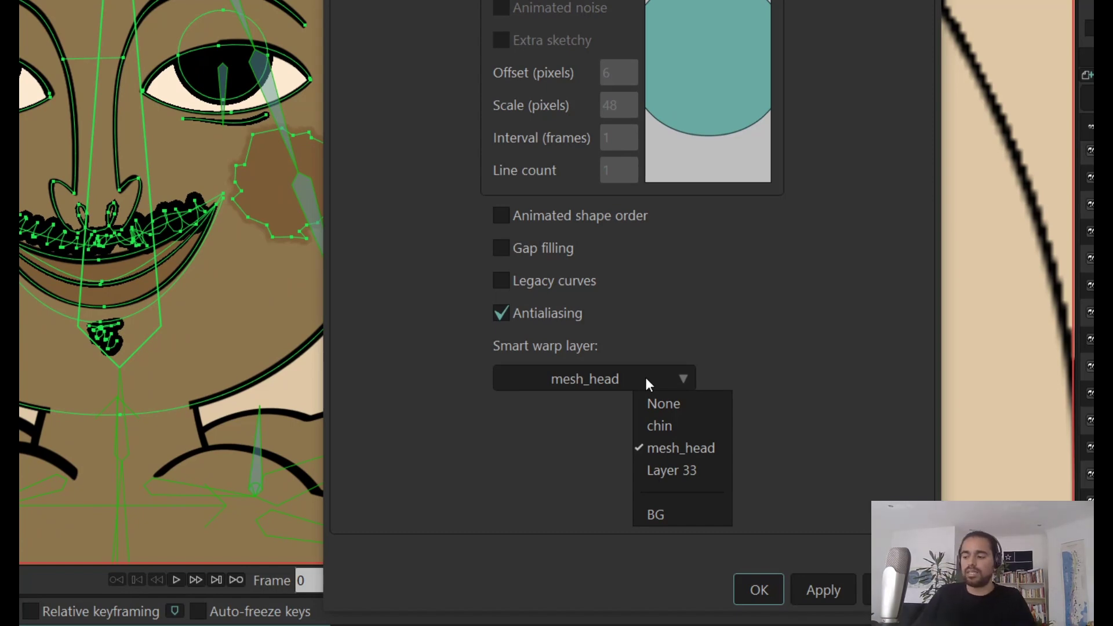
click(904, 594)
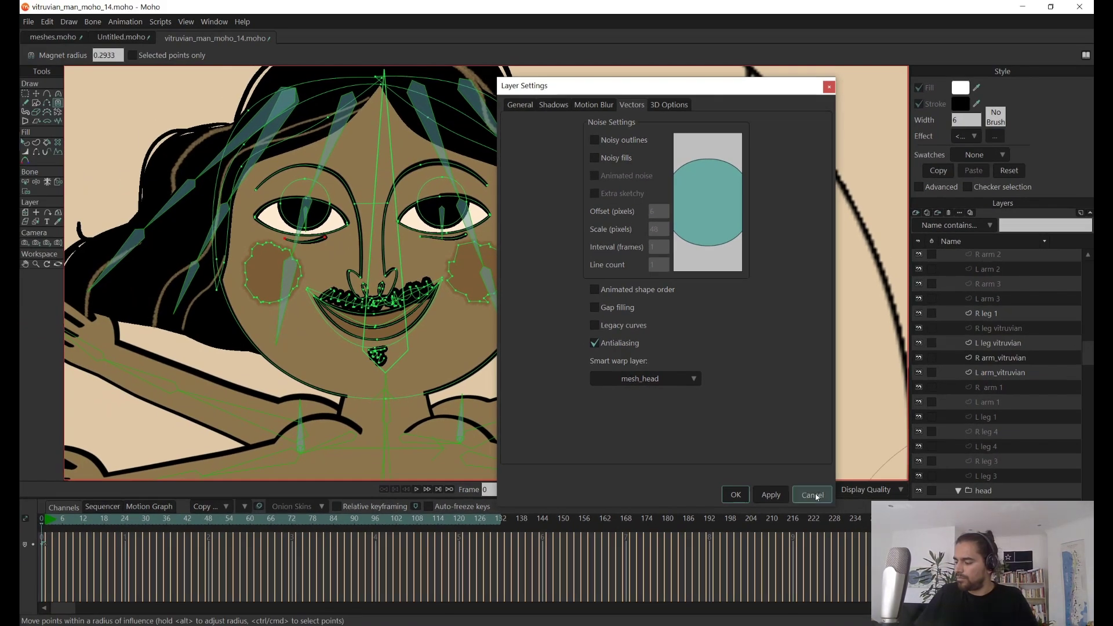
click(815, 495)
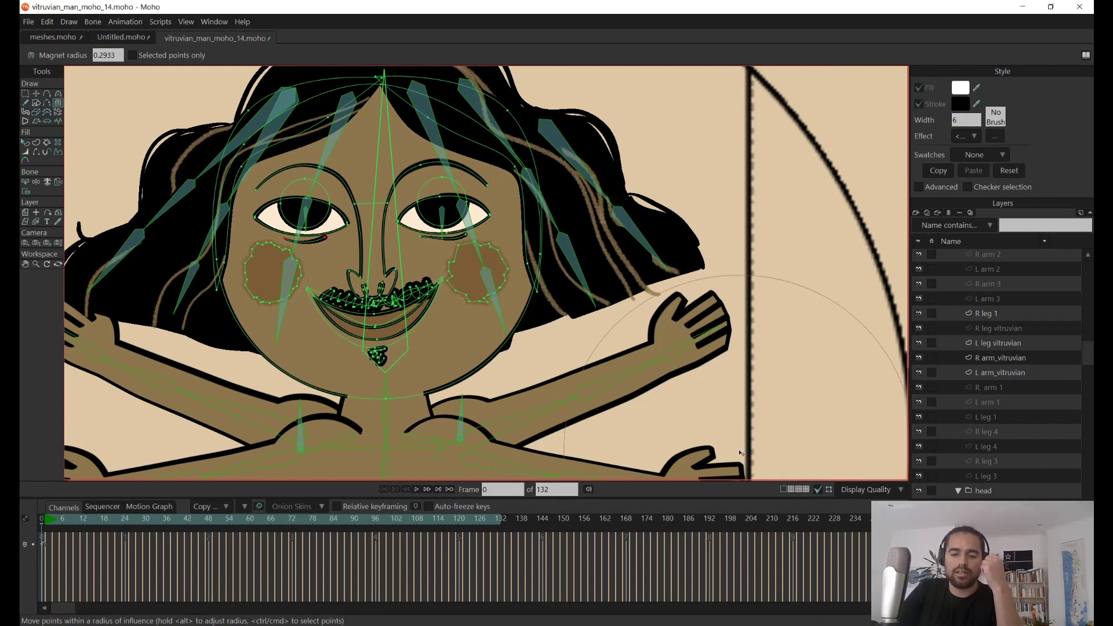